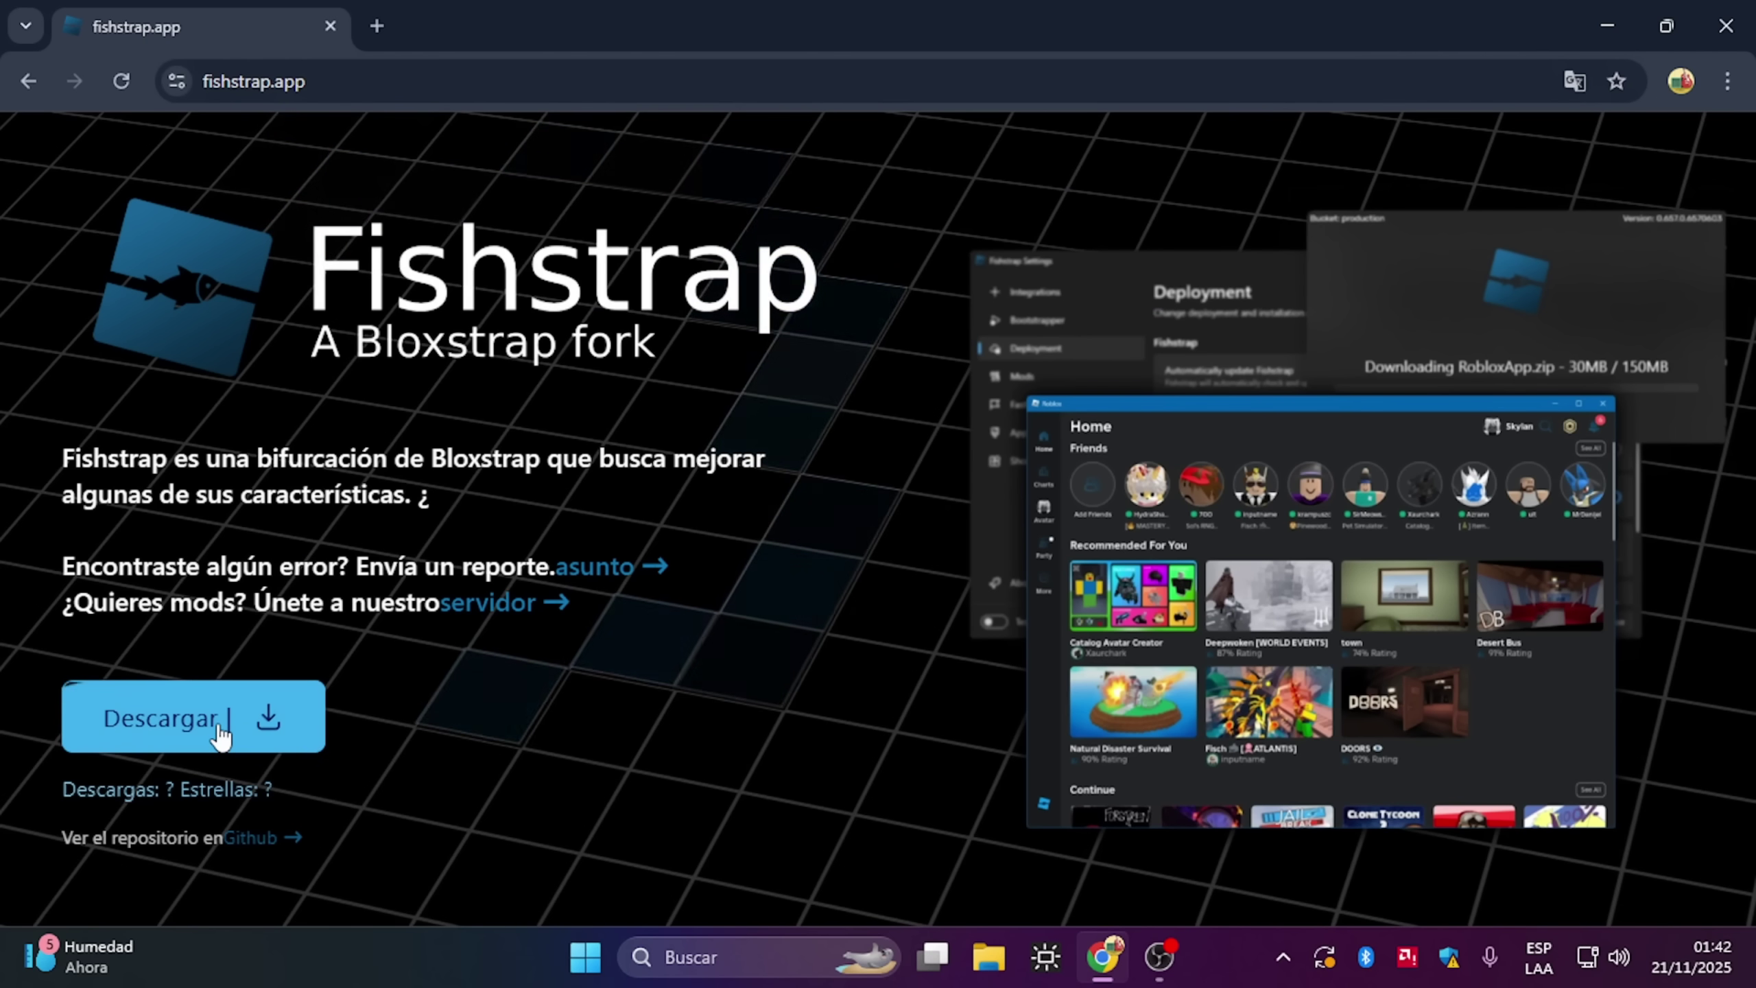
Step: Download the Fishstrap installer and cut the Fishstrap-v3.0.1.0 file from the Downloads folder
left_click(218, 725)
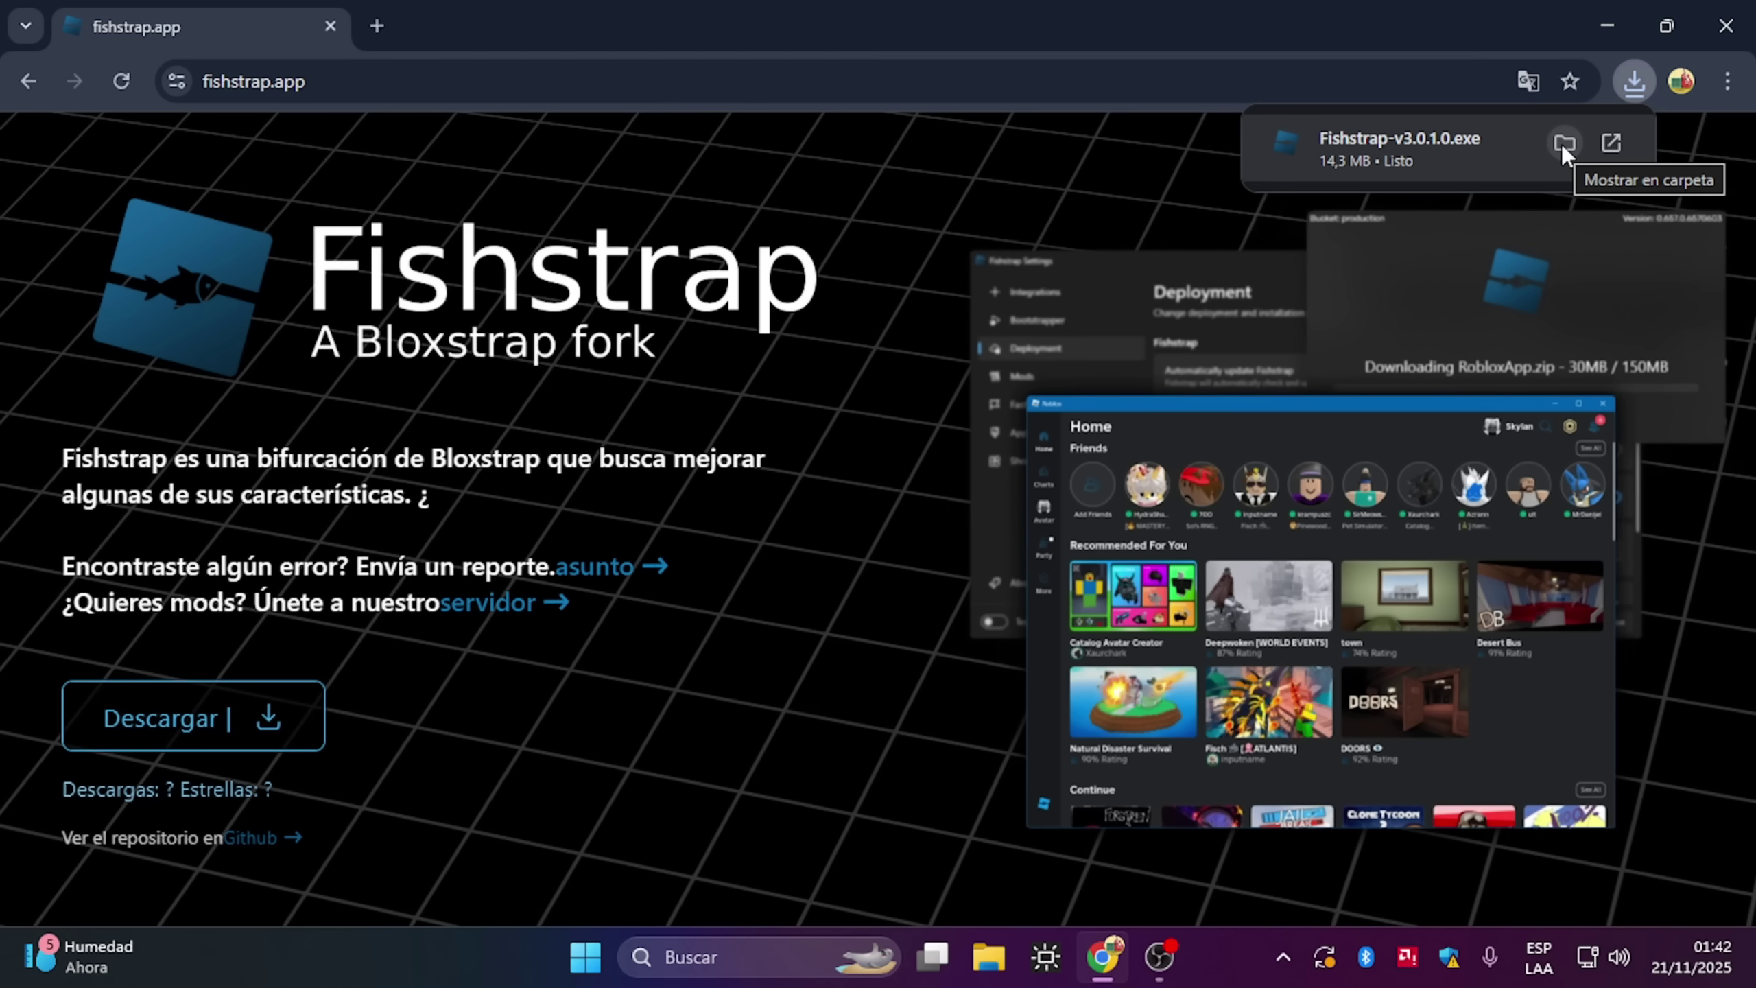
left_click(1337, 308)
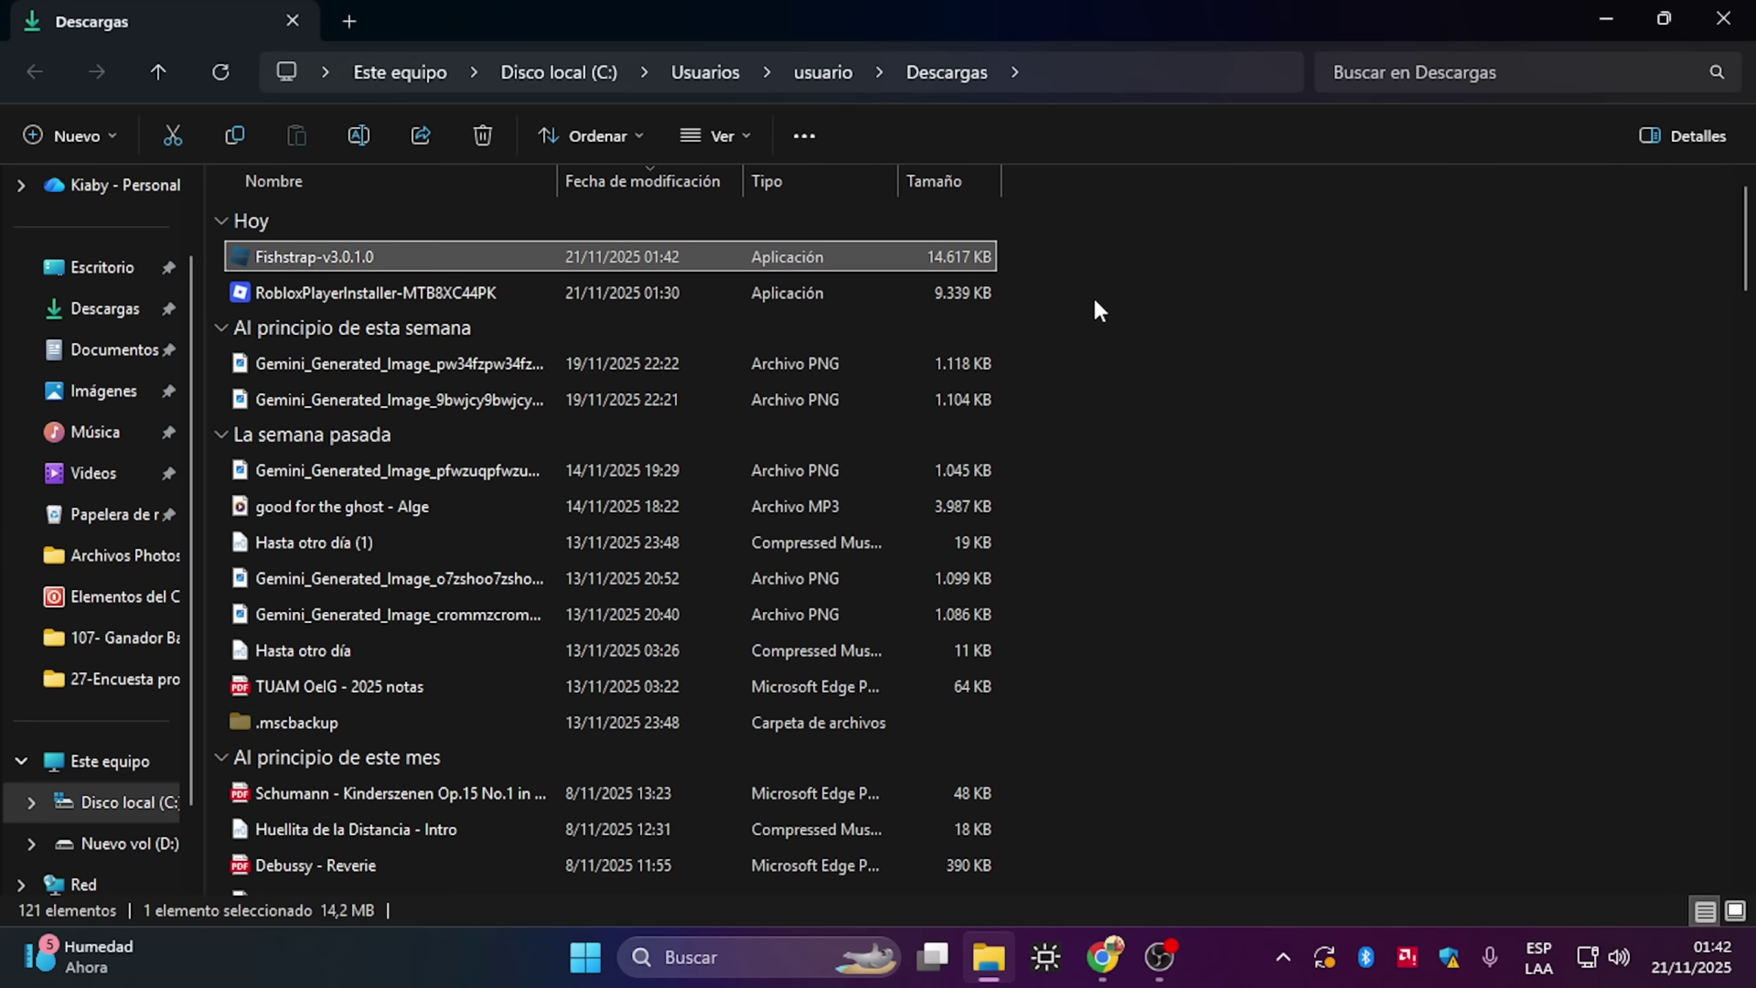
right_click(767, 252)
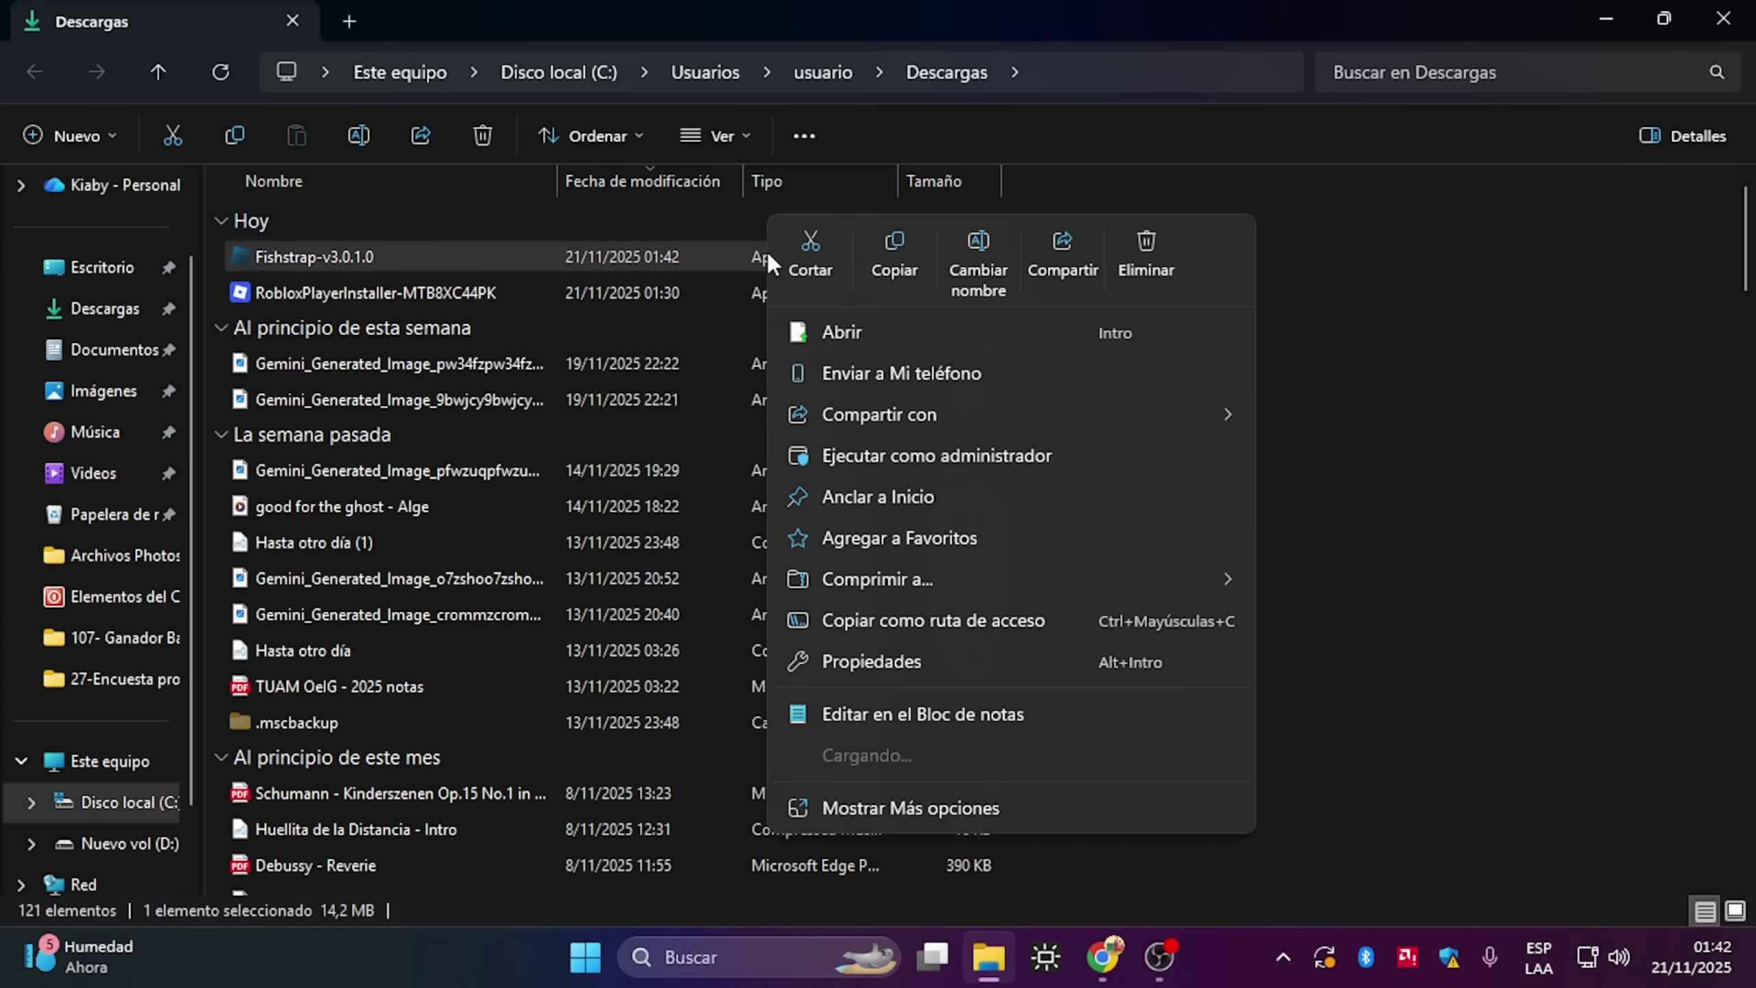
left_click(812, 264)
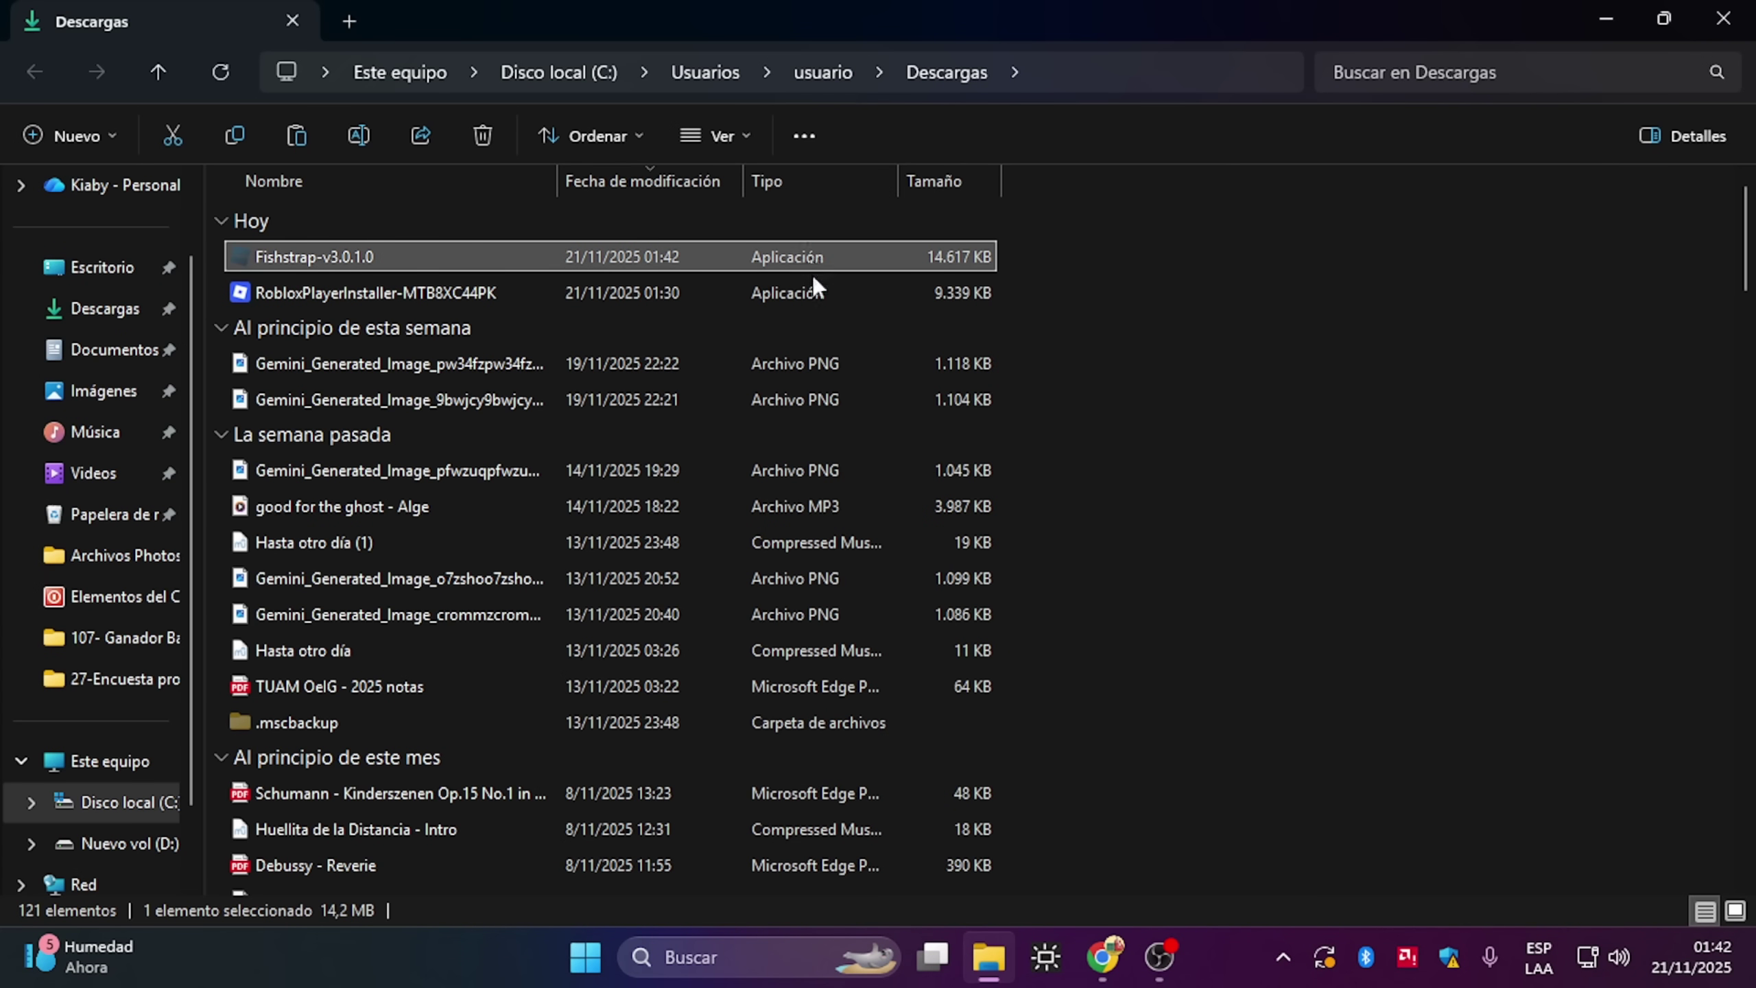
Step: Close the Downloads folder and the browser, and create a folder named Fishtrap on the desktop
left_click(1725, 27)
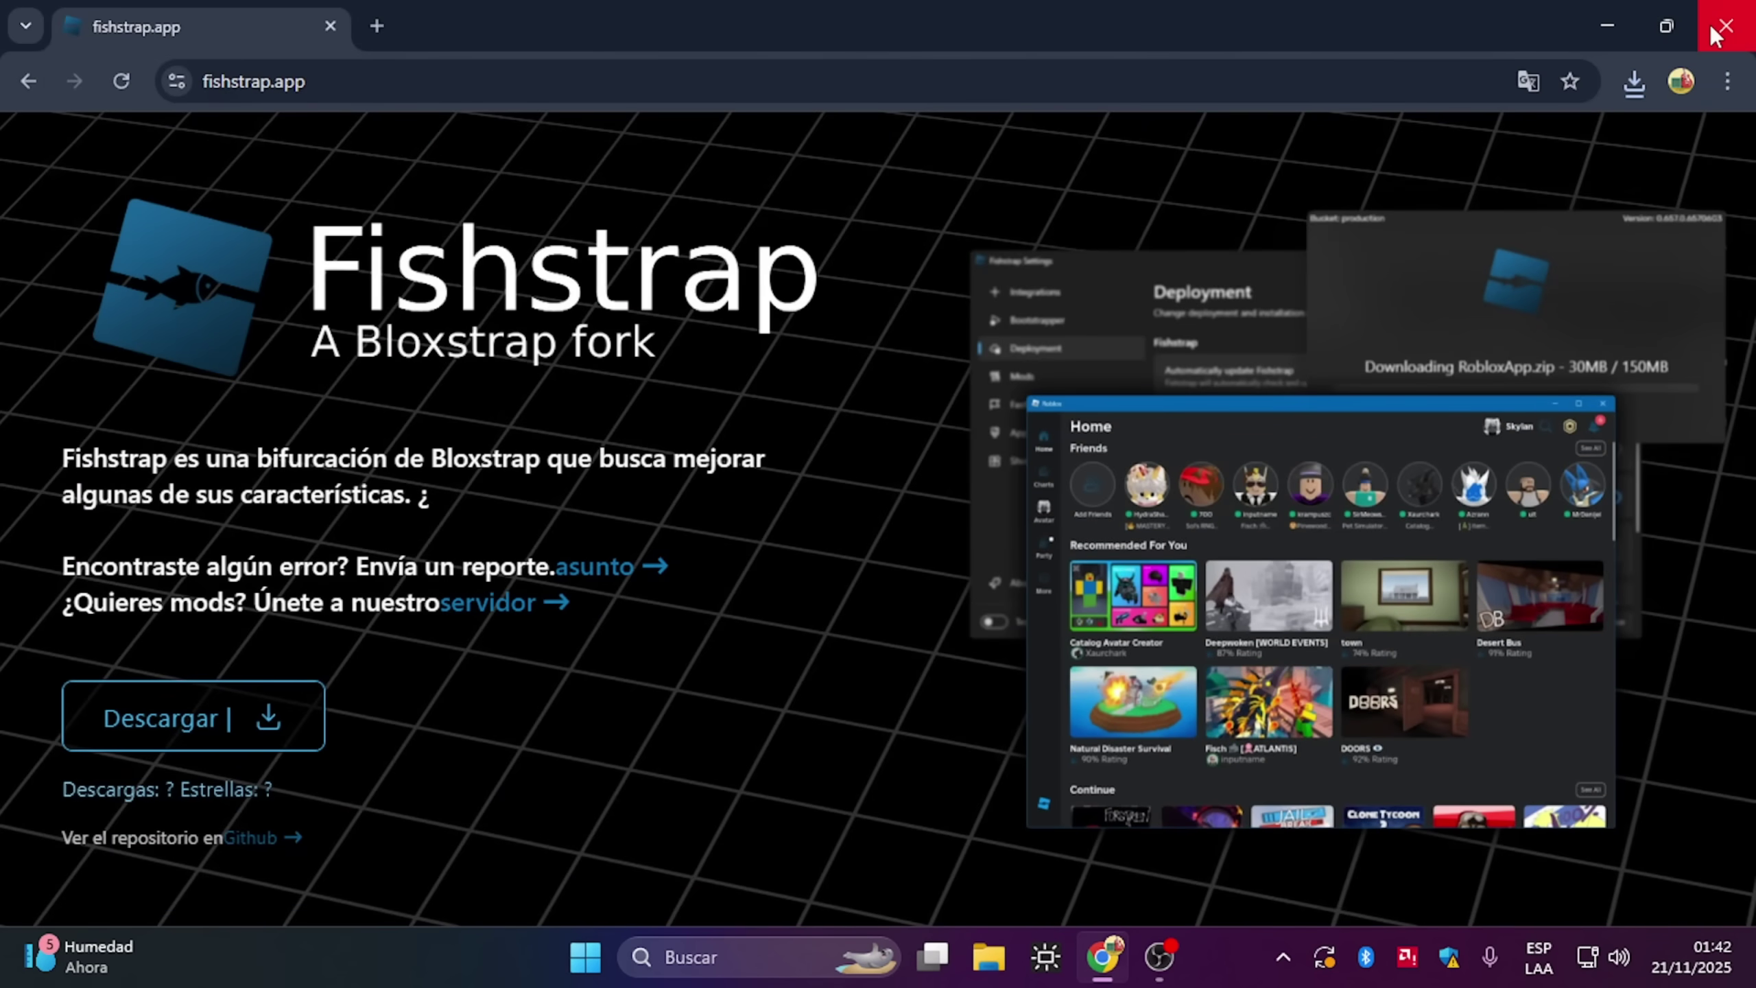
left_click(1709, 24)
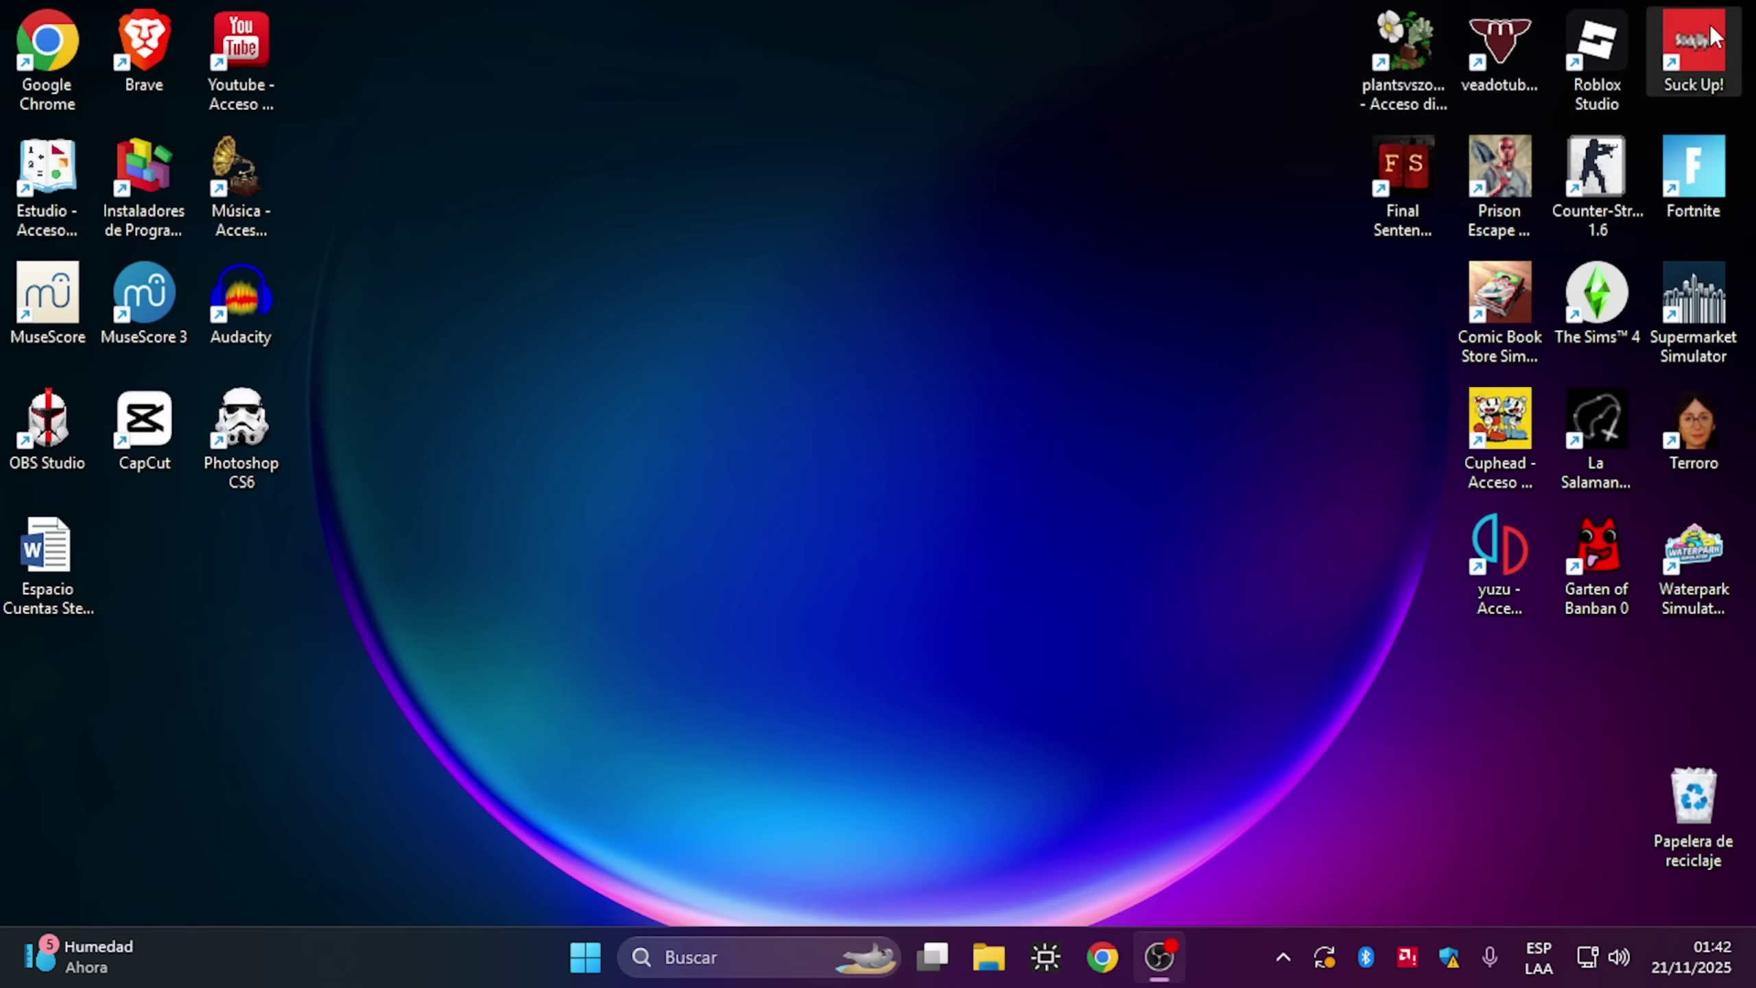
right_click(831, 521)
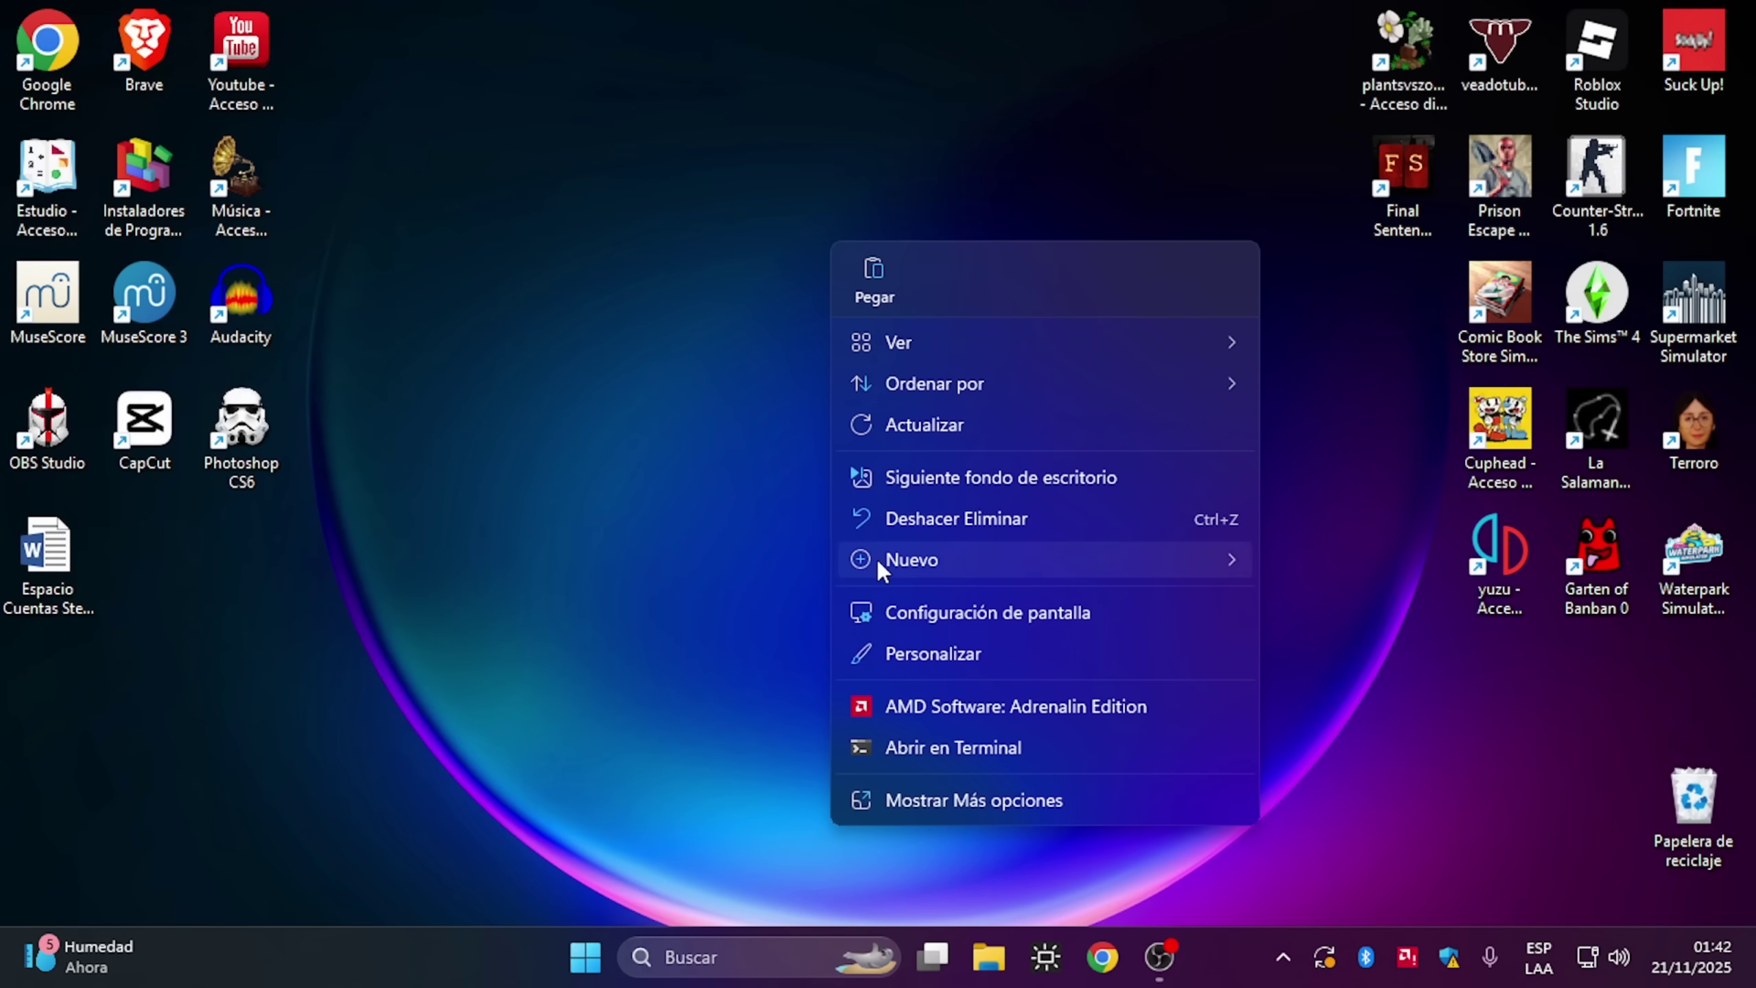
mouse_move(876, 560)
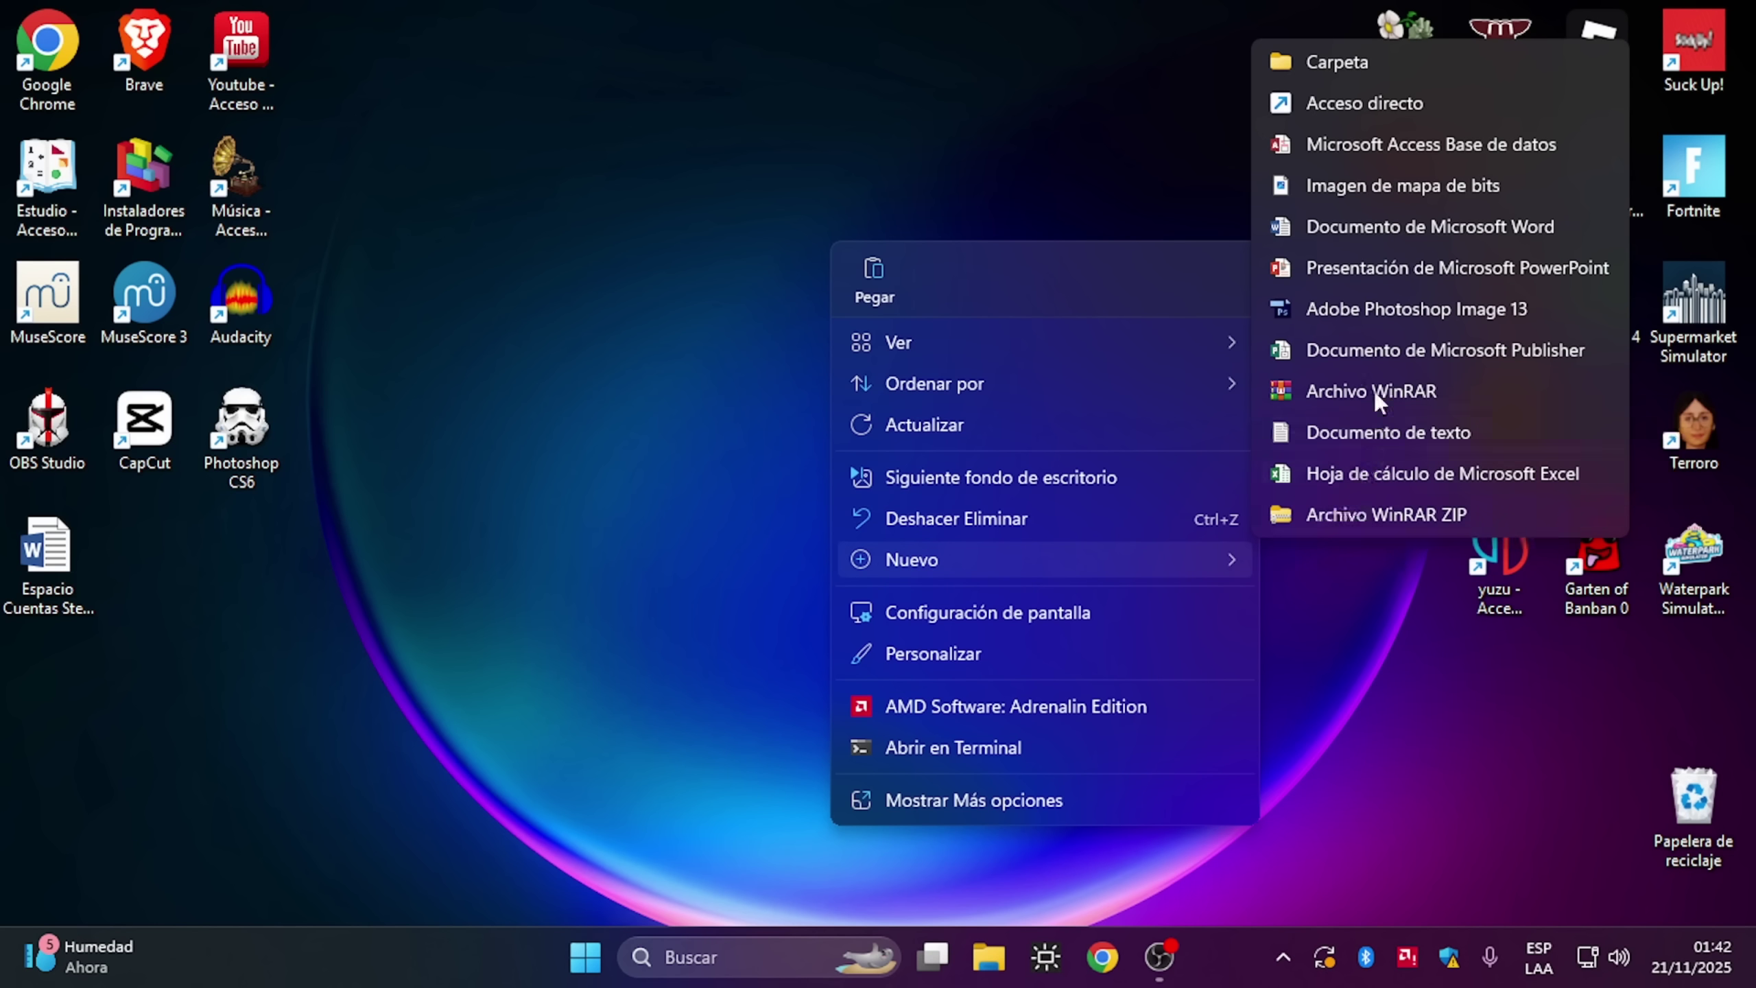
left_click(1326, 66)
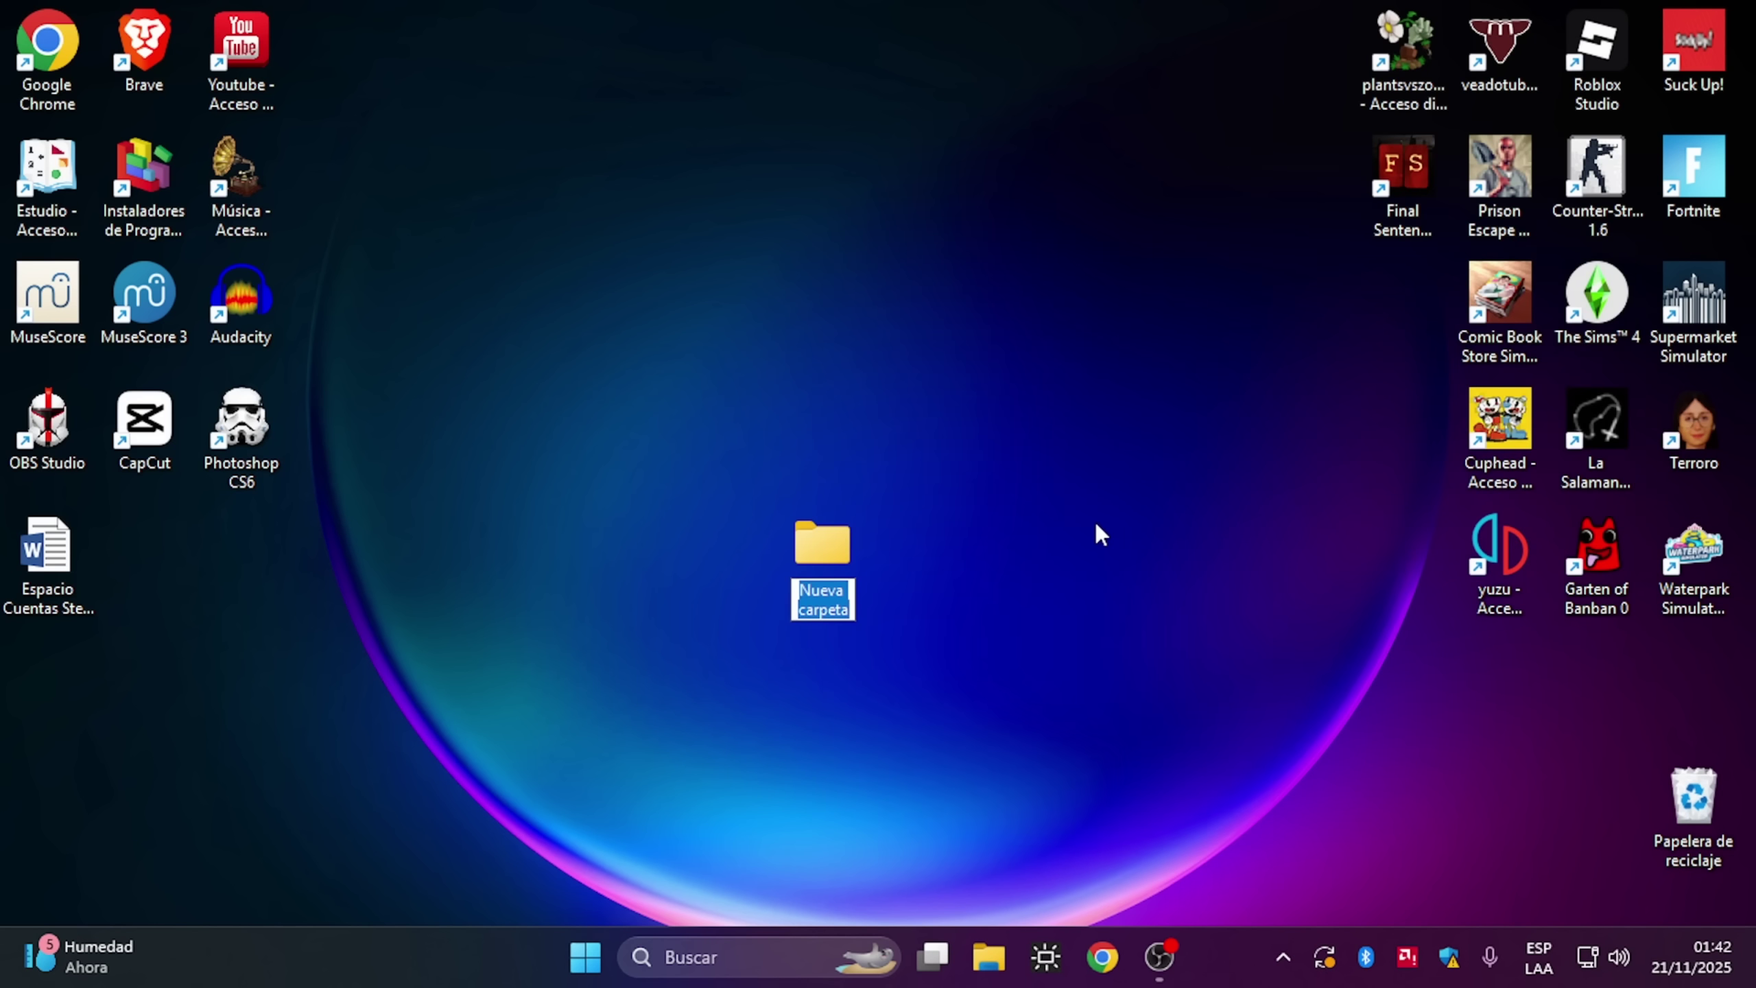
type("Fish")
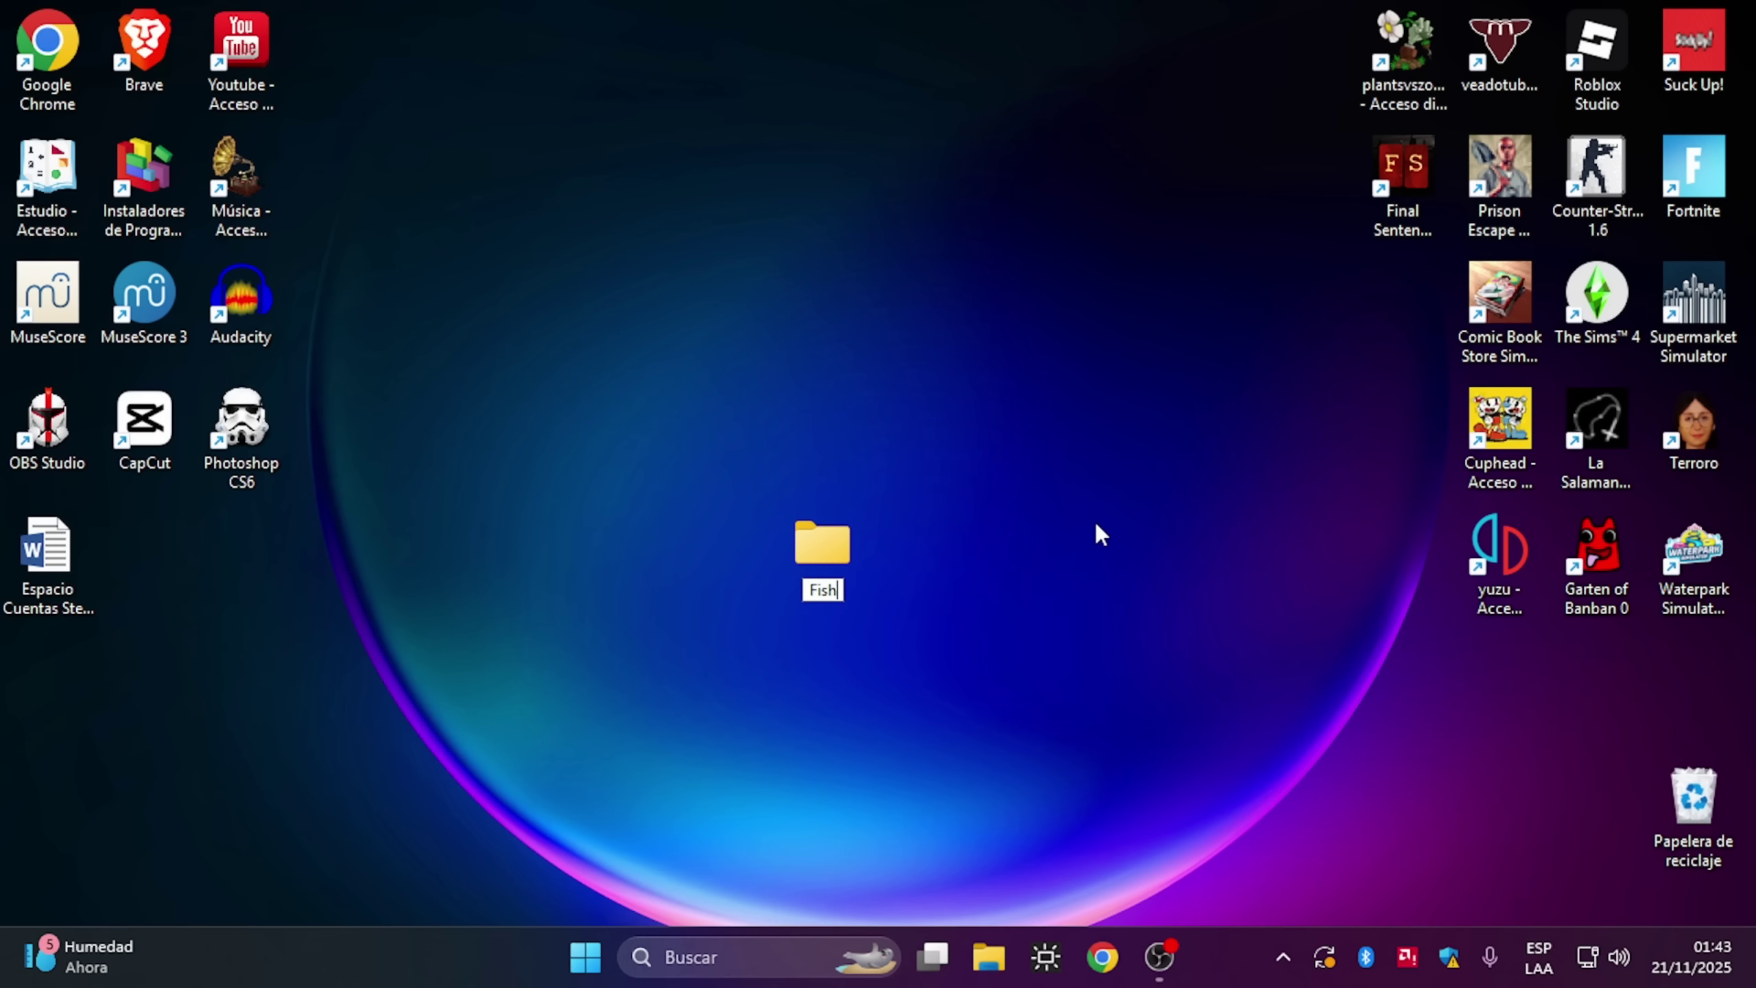
type("trap")
key("Return")
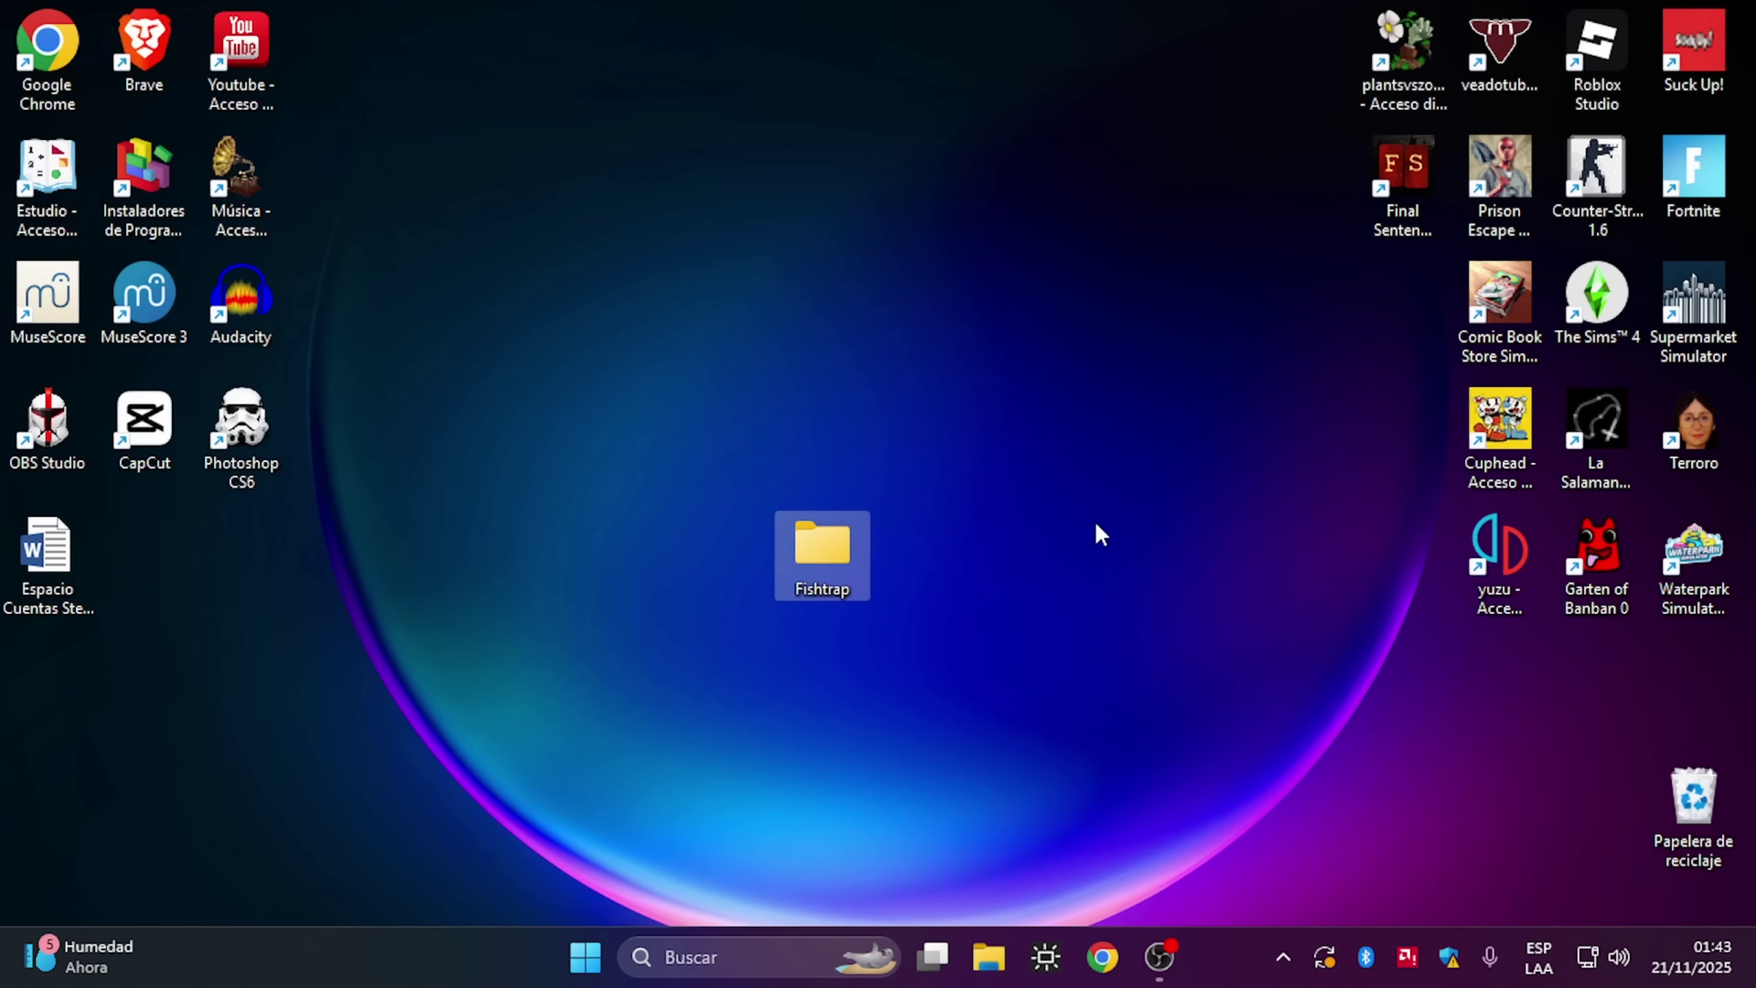
Step: Paste the cut Fishstrap-v3.0.1.0 installer into the Fishtrap folder
double_click(842, 550)
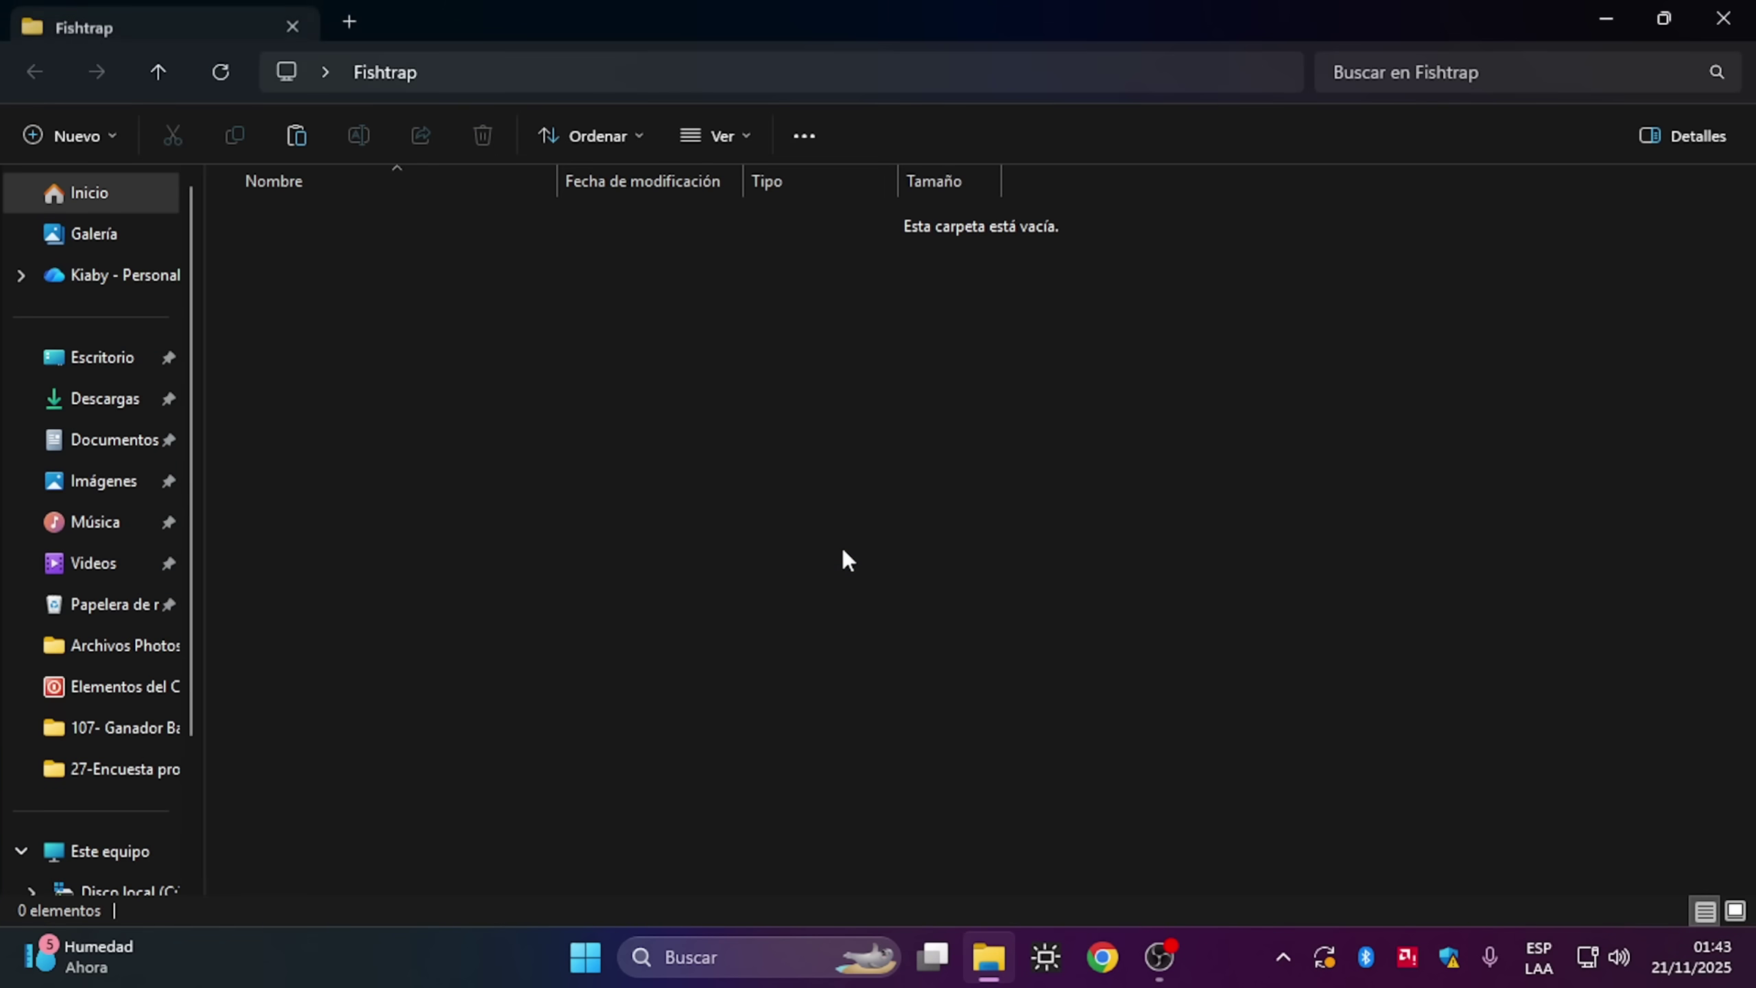
right_click(451, 337)
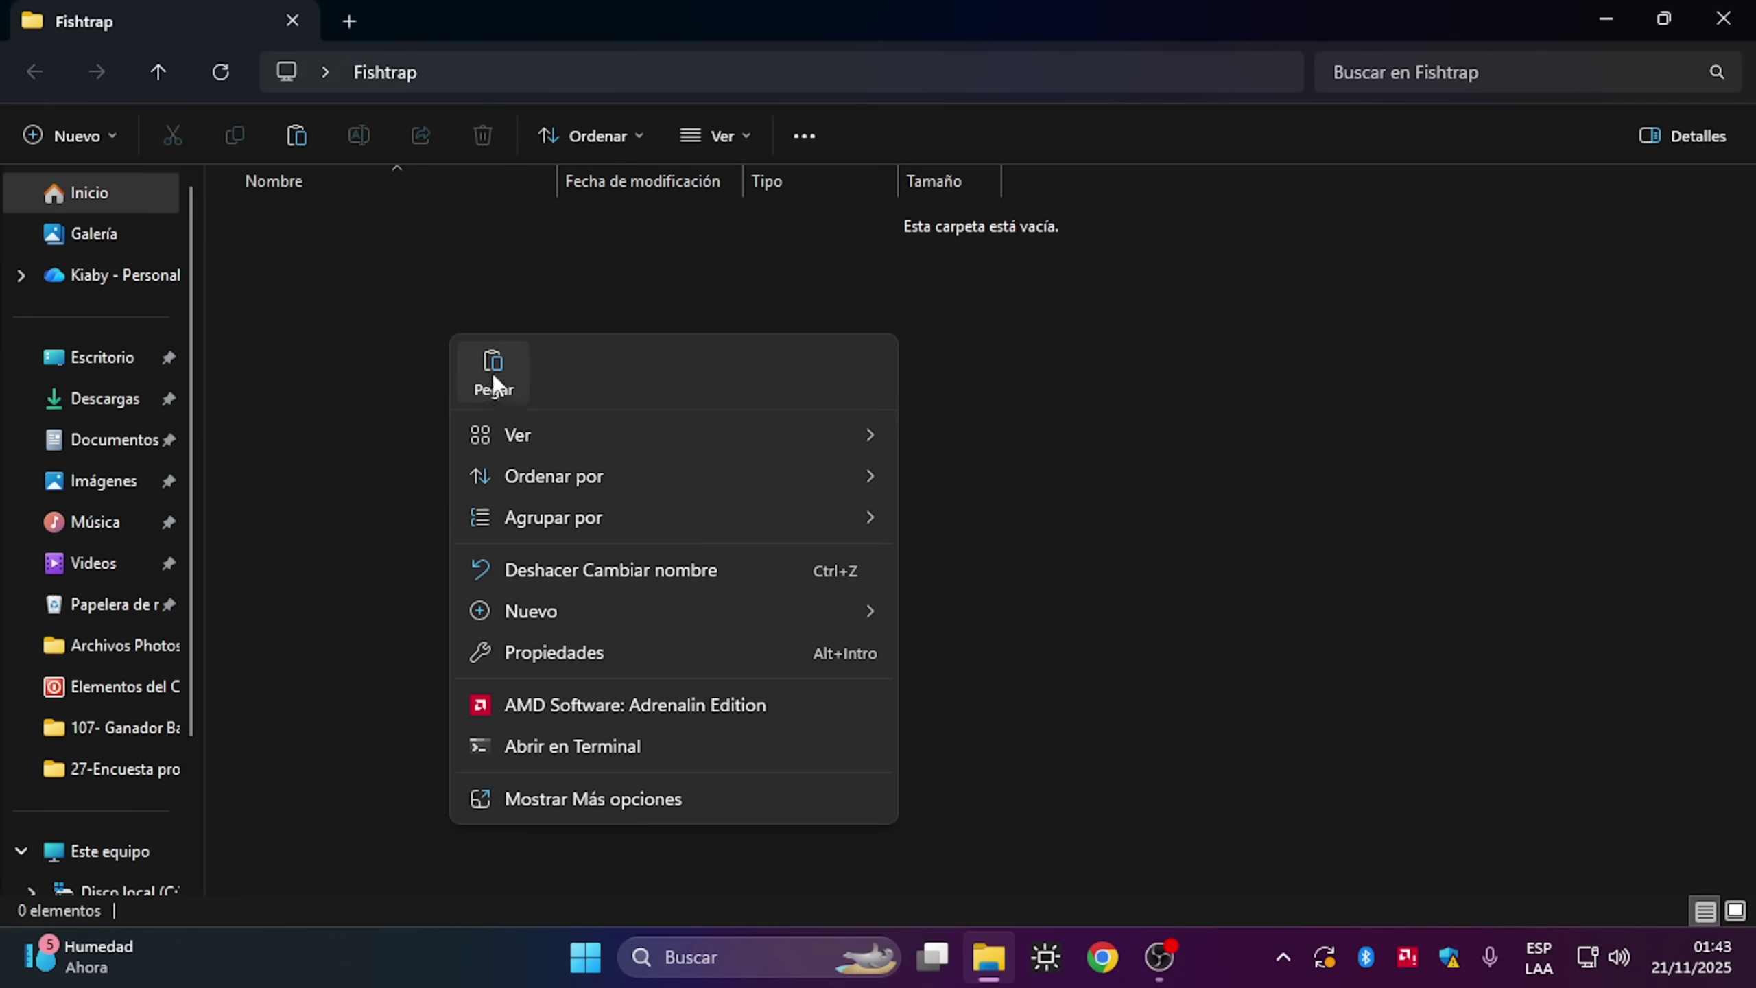
left_click(493, 374)
left_click(491, 371)
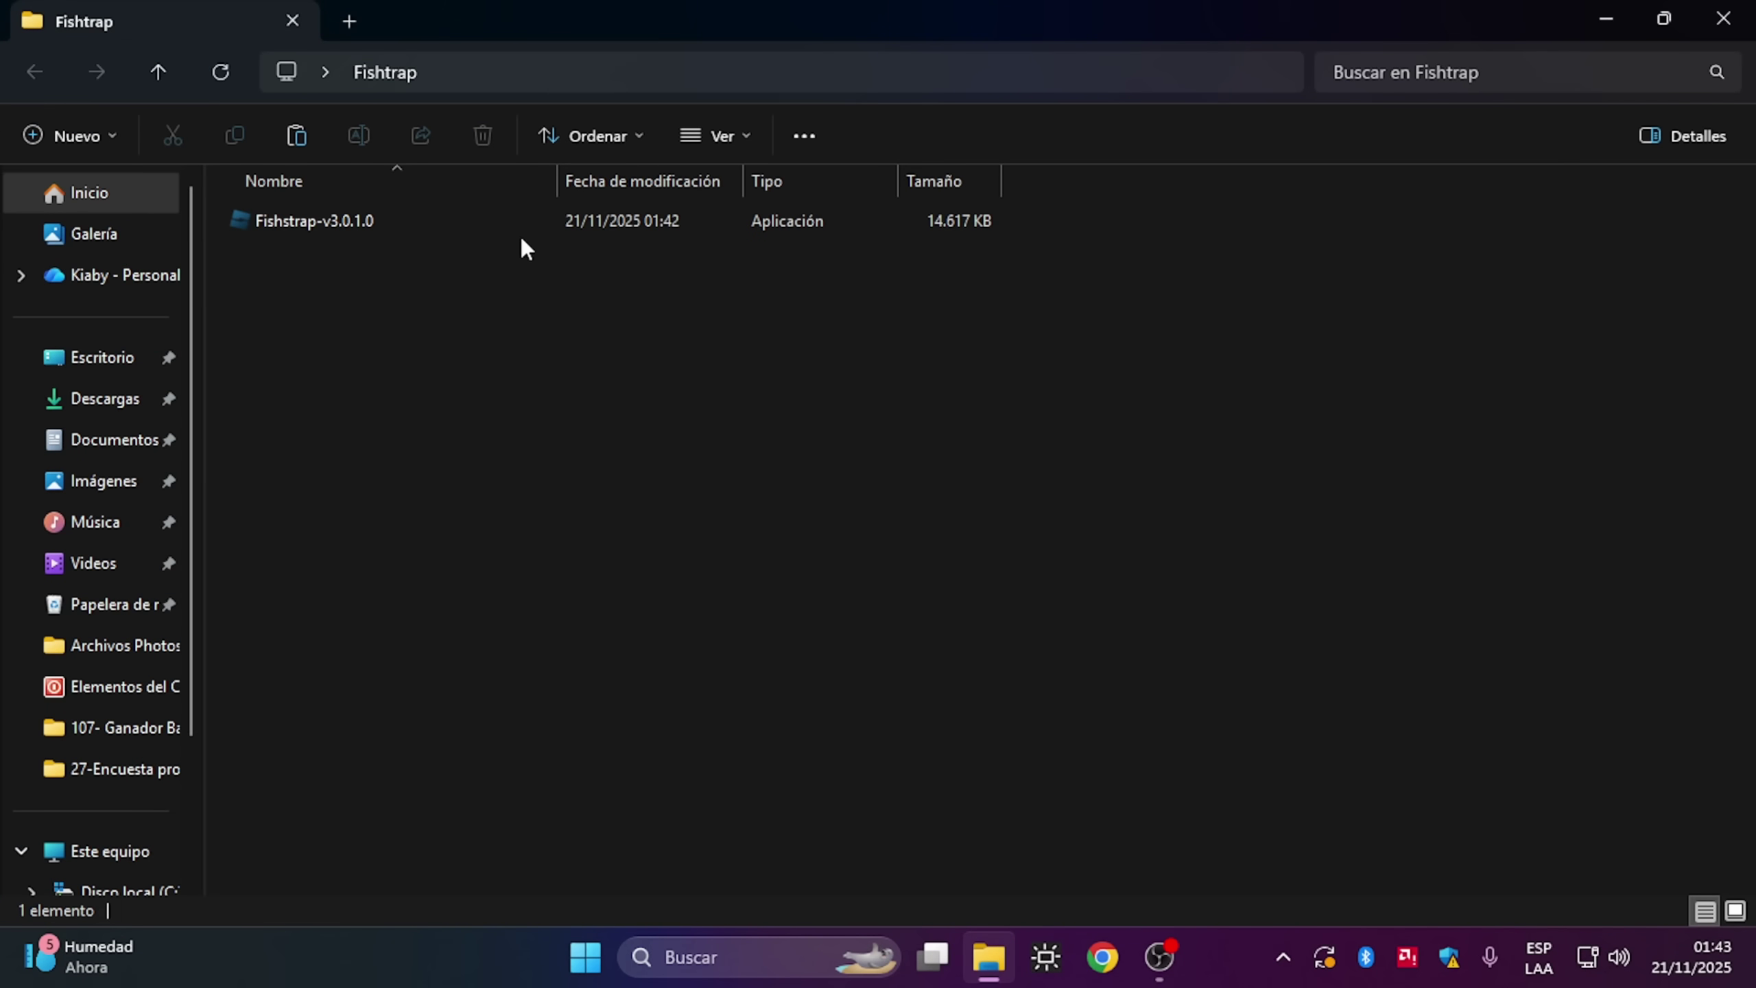
Step: Run the Fishstrap-v3.0.1.0 installer as administrator and allow it to make changes
left_click(553, 215)
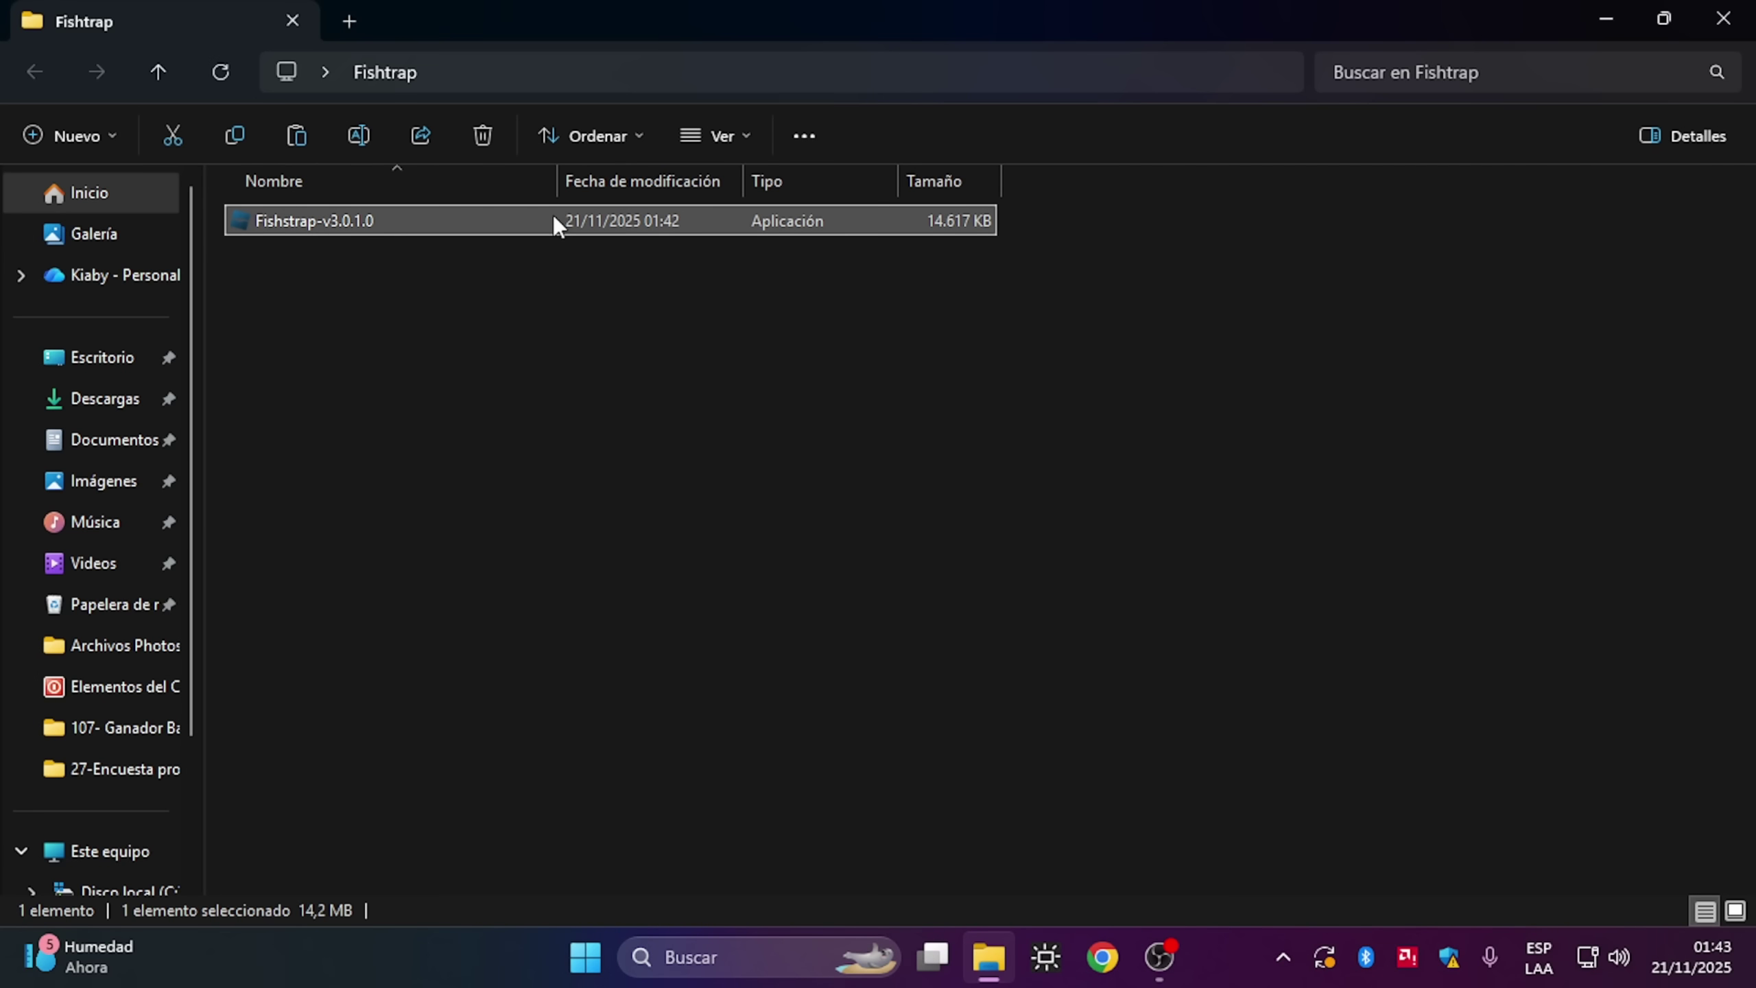
right_click(553, 214)
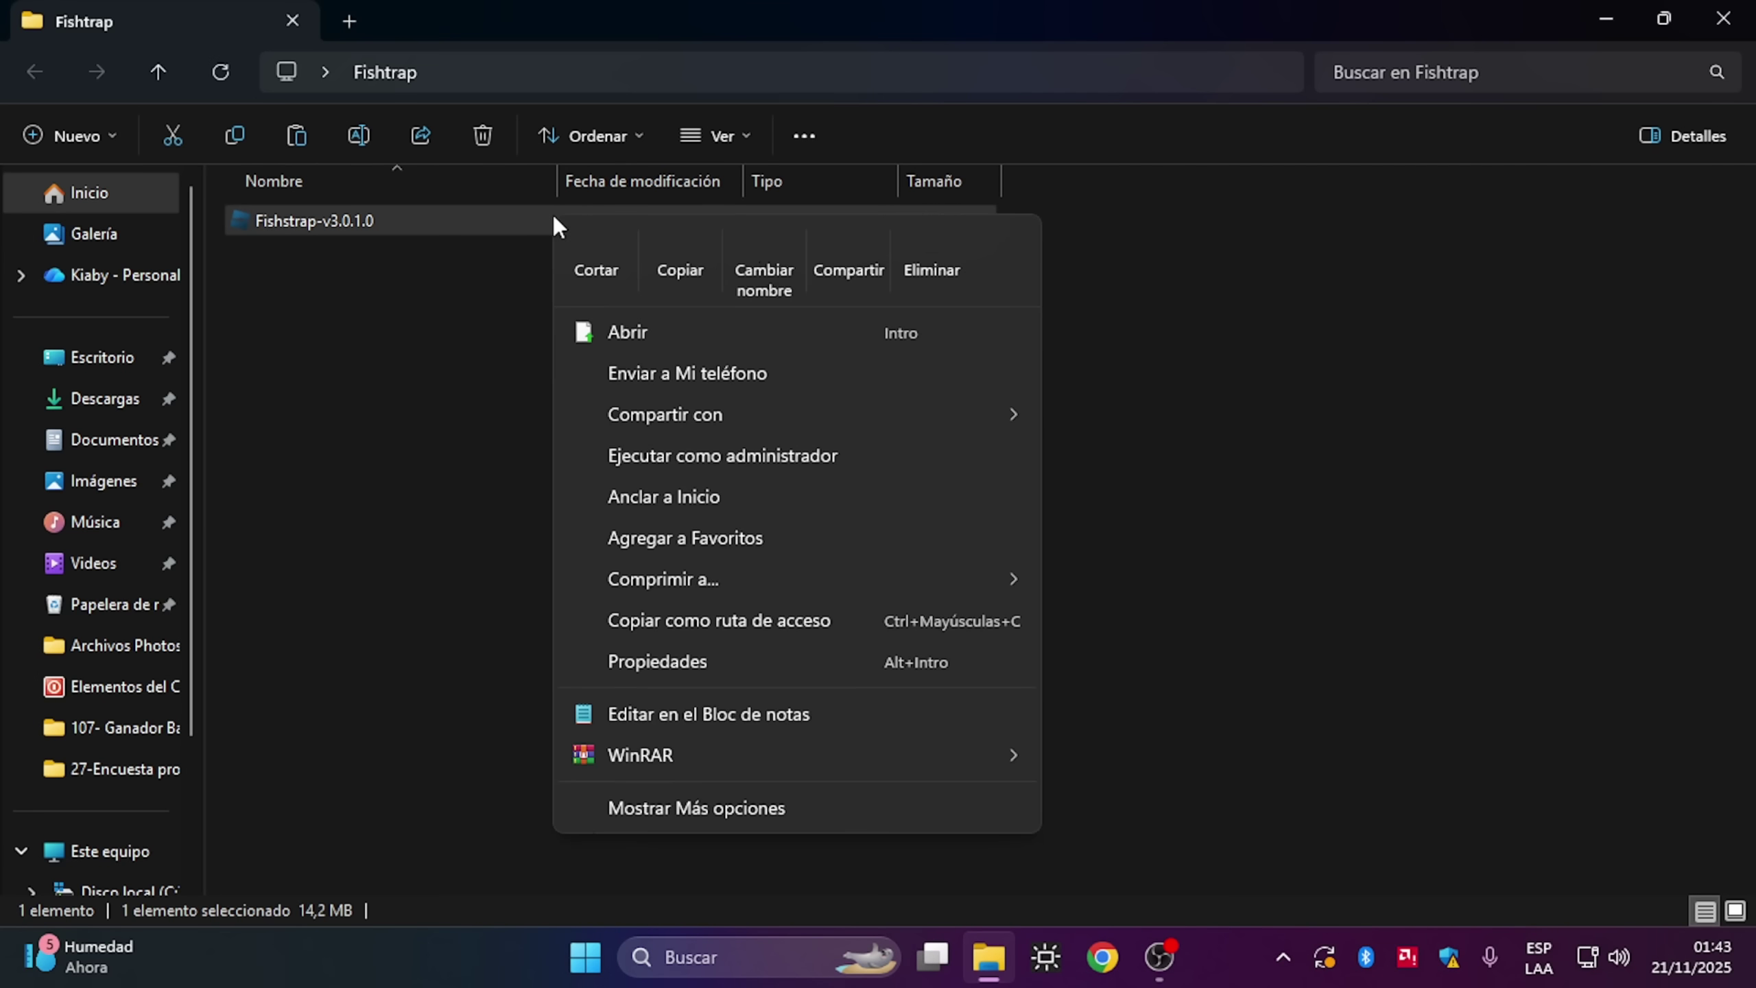
left_click(658, 456)
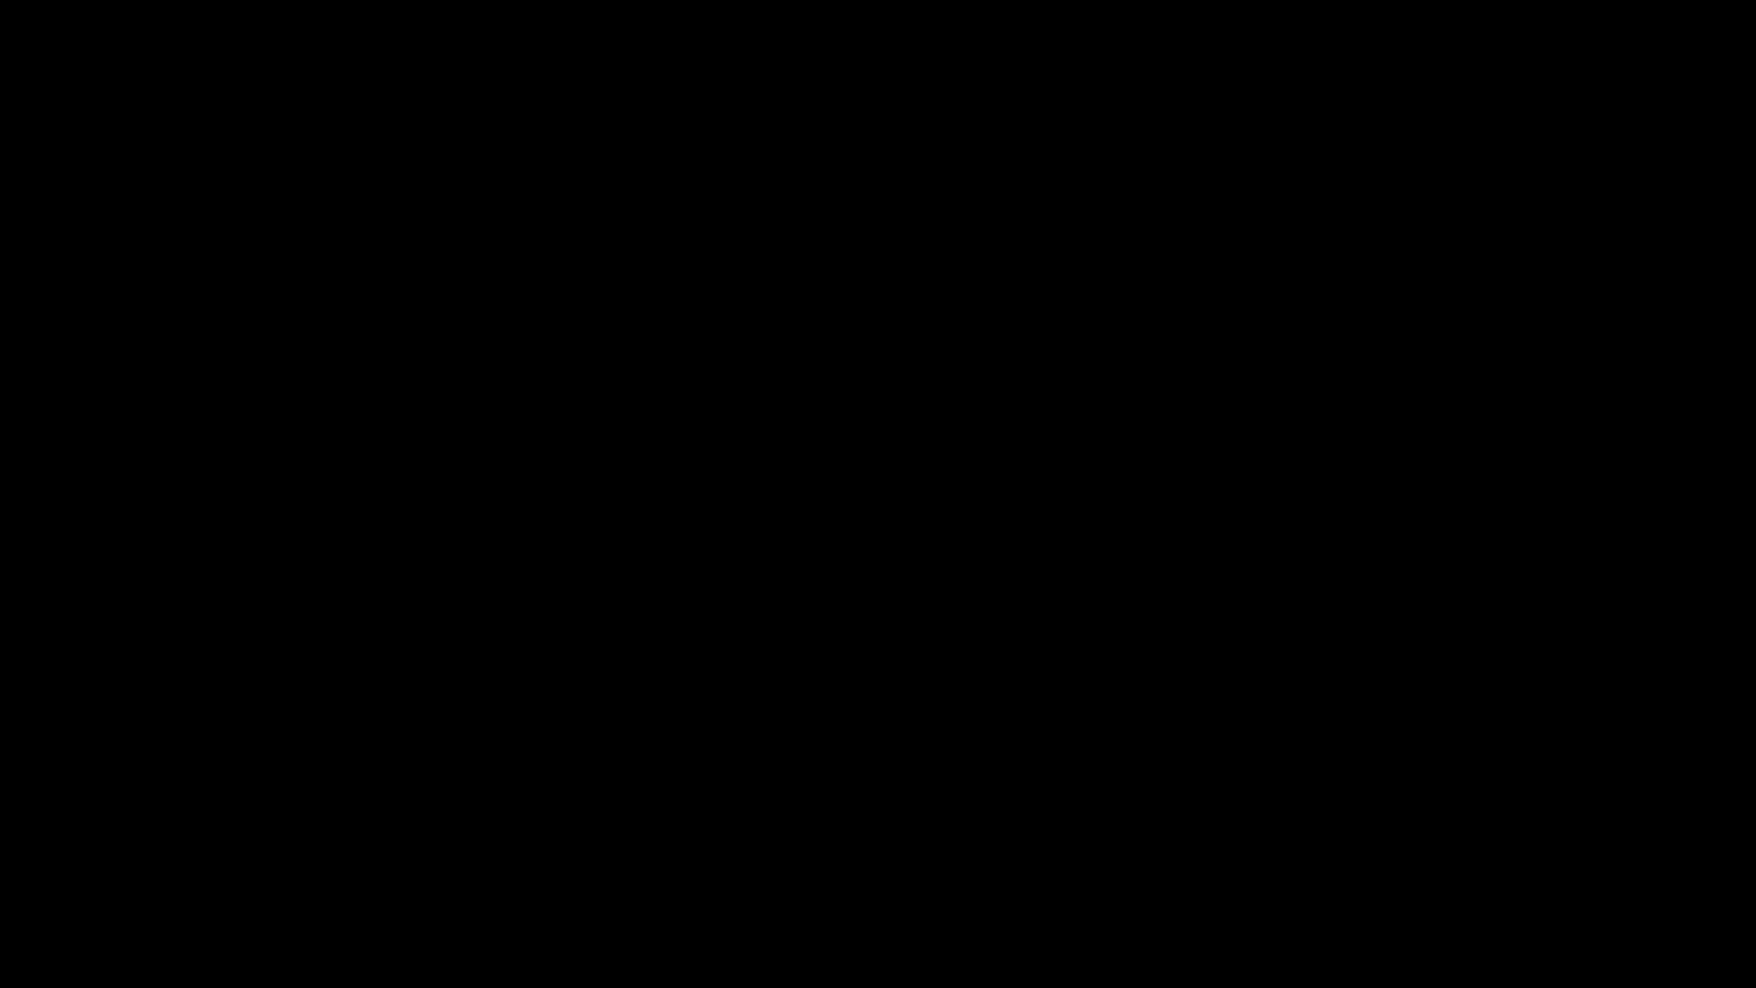
left_click(699, 595)
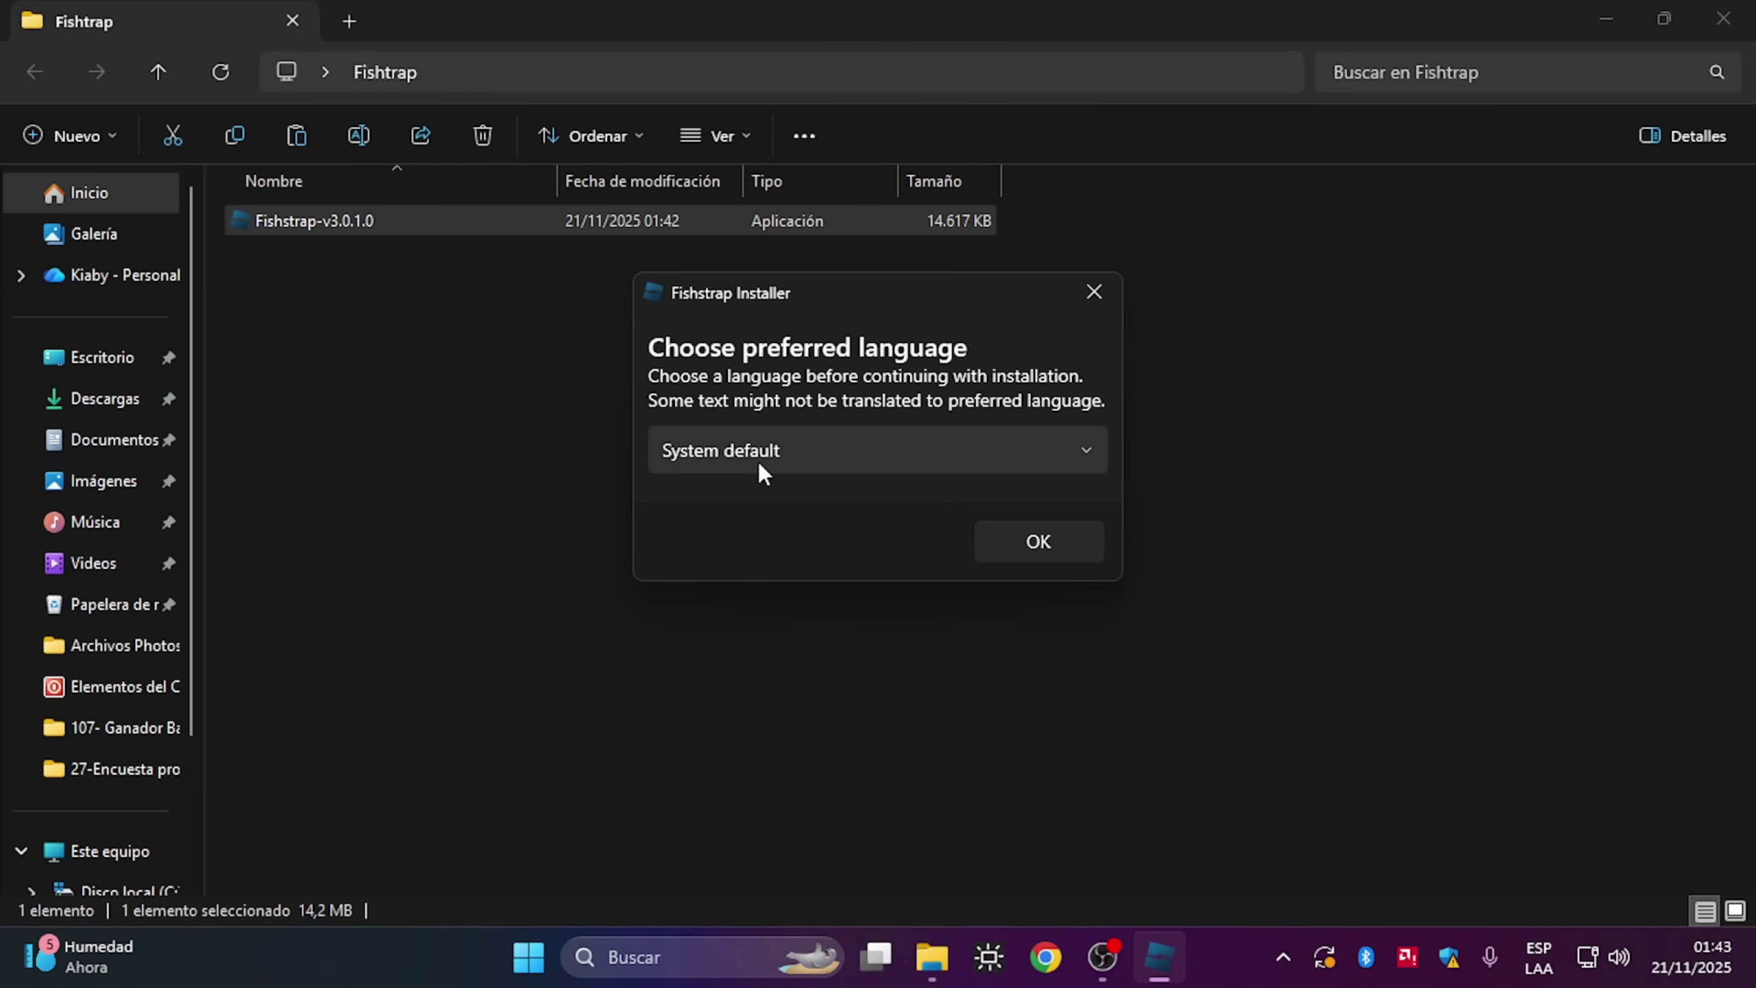
Step: Choose Español as the installer's preferred language and confirm it
left_click(758, 465)
scroll(764, 591, "down", 2)
scroll(761, 587, "down", 5)
scroll(762, 584, "up", 1)
scroll(760, 588, "up", 3)
left_click(750, 541)
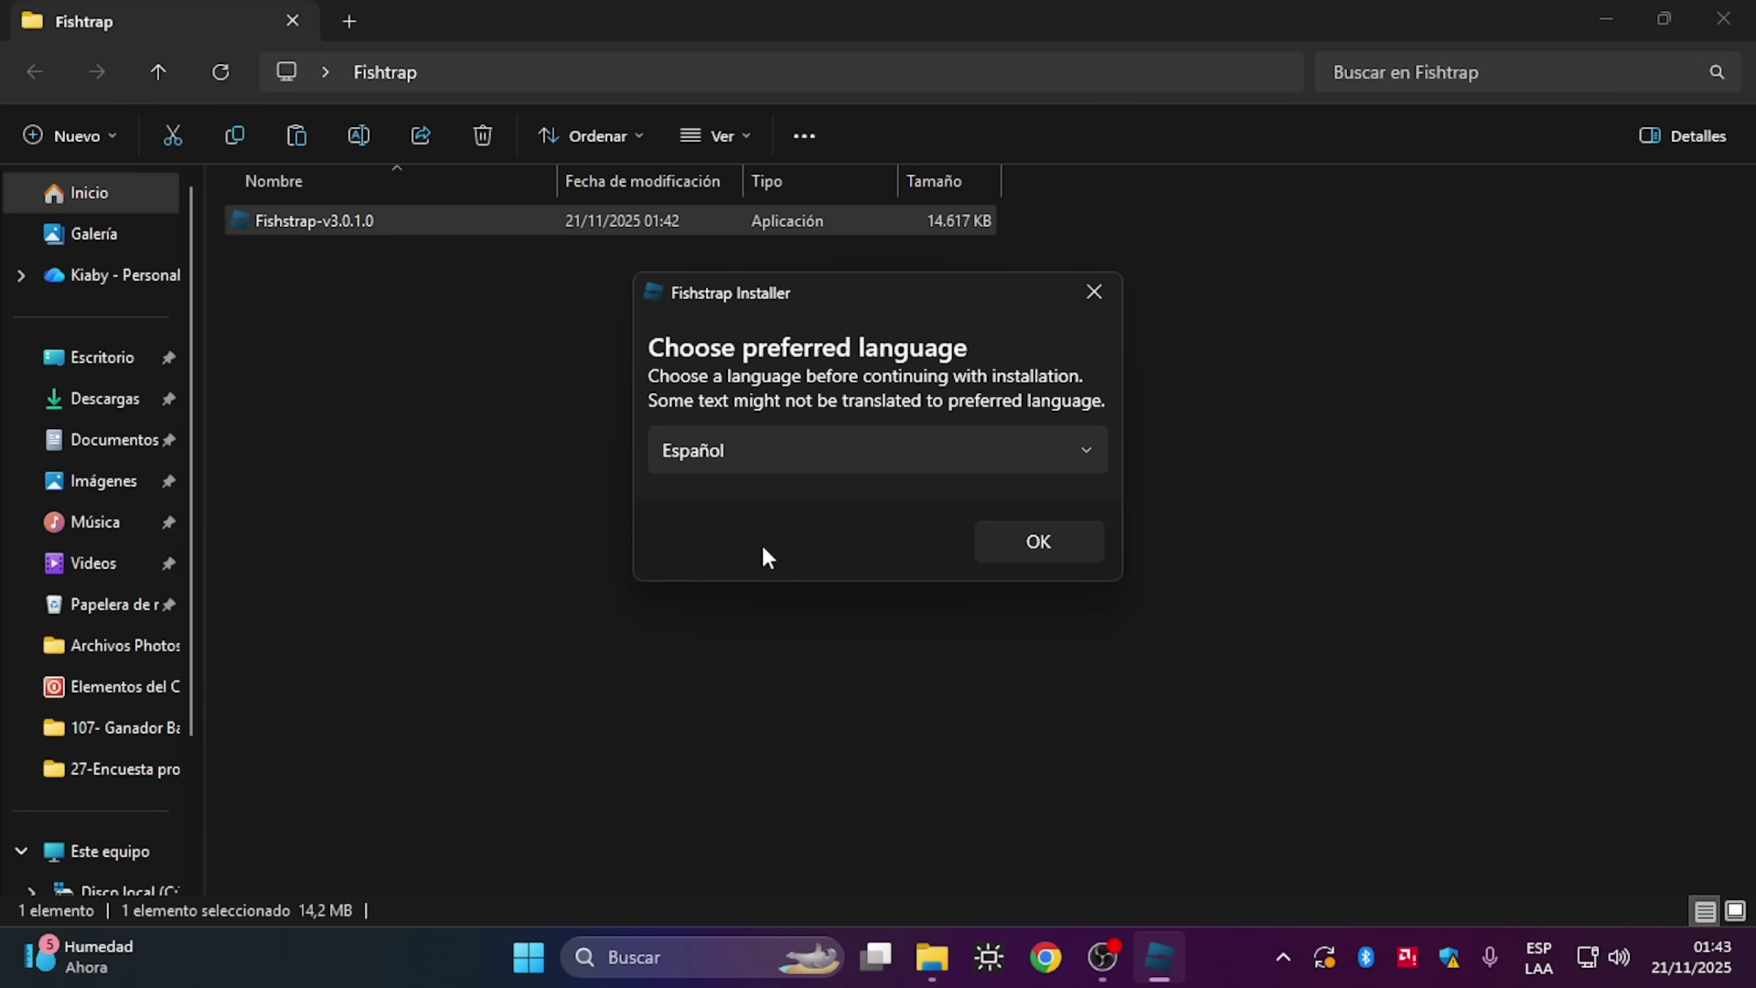
left_click(1026, 552)
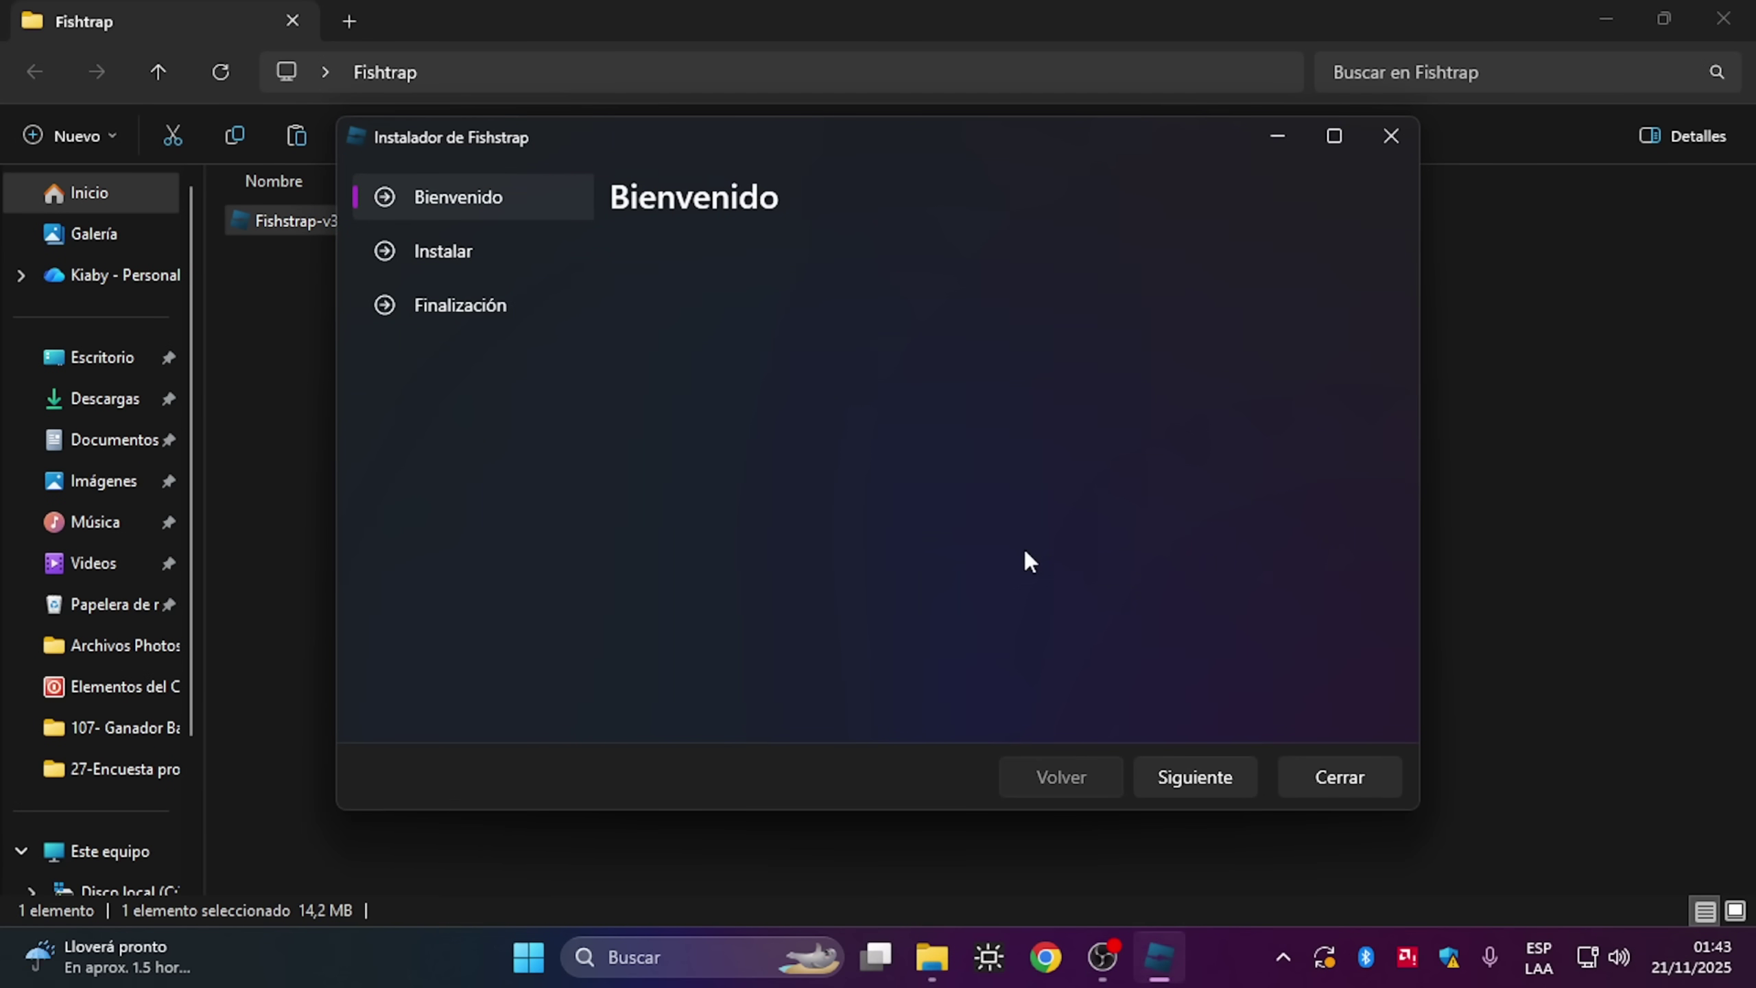
Step: Install Fishstrap in the default location with its default shortcuts, and open the Fishstrap settings
left_click(1177, 782)
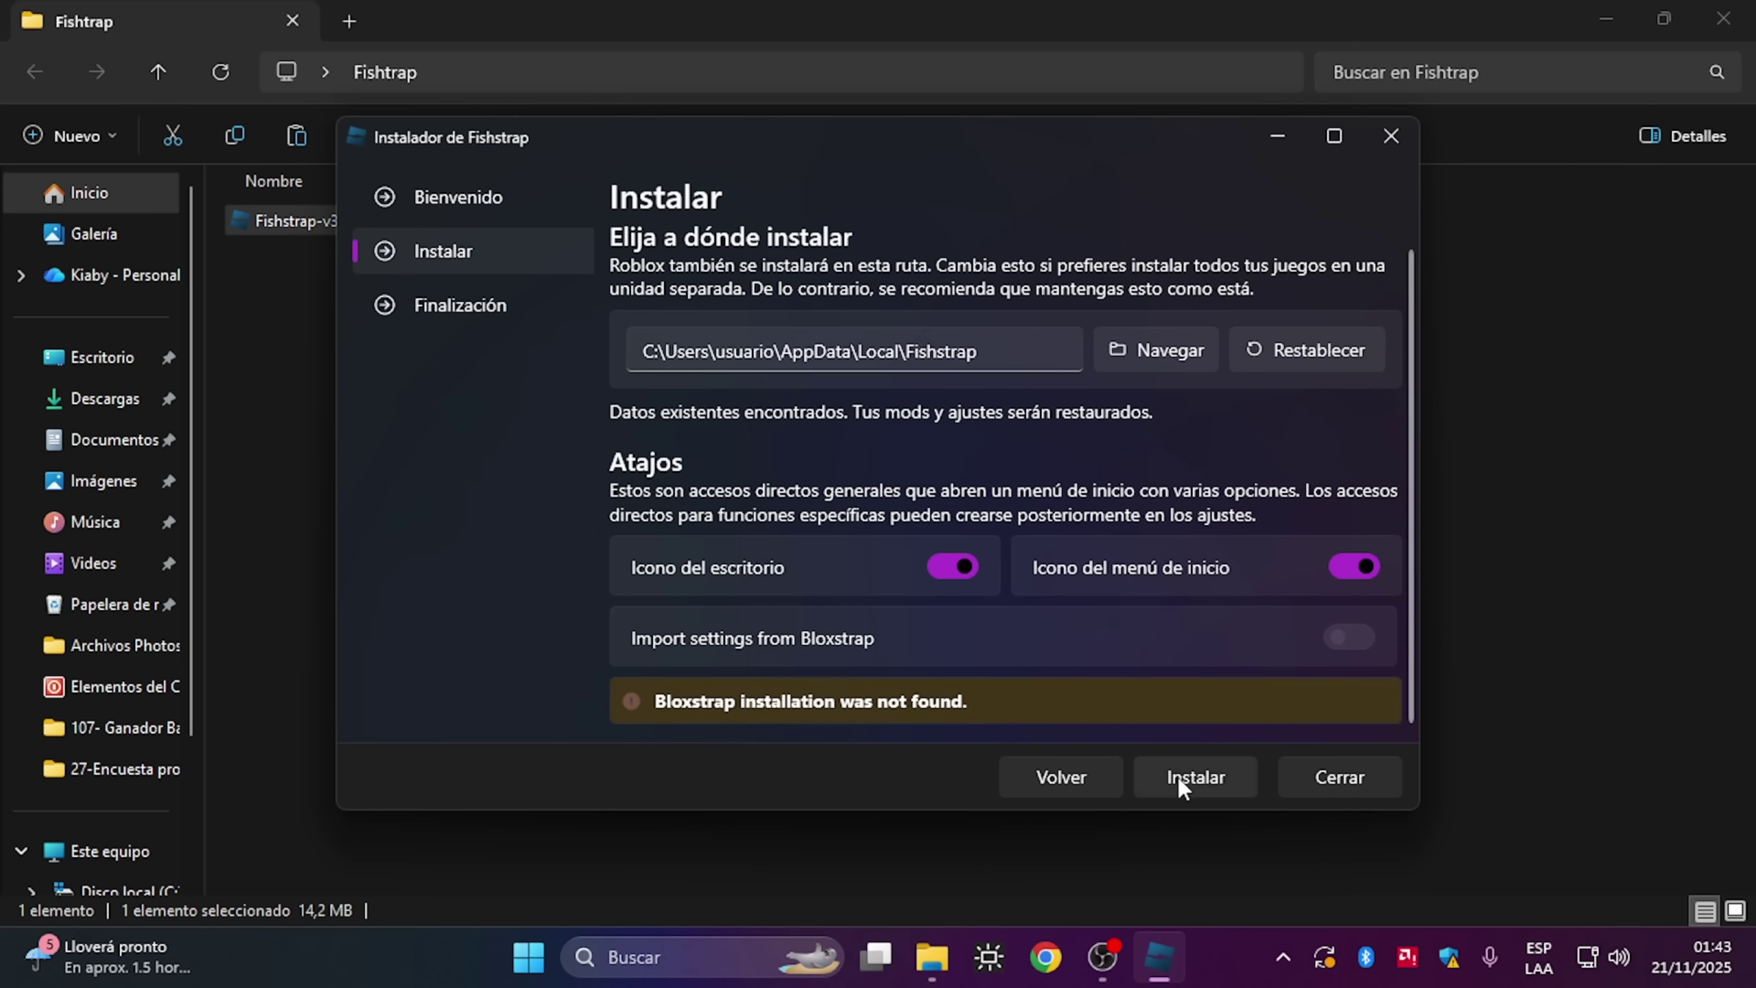
left_click(1196, 773)
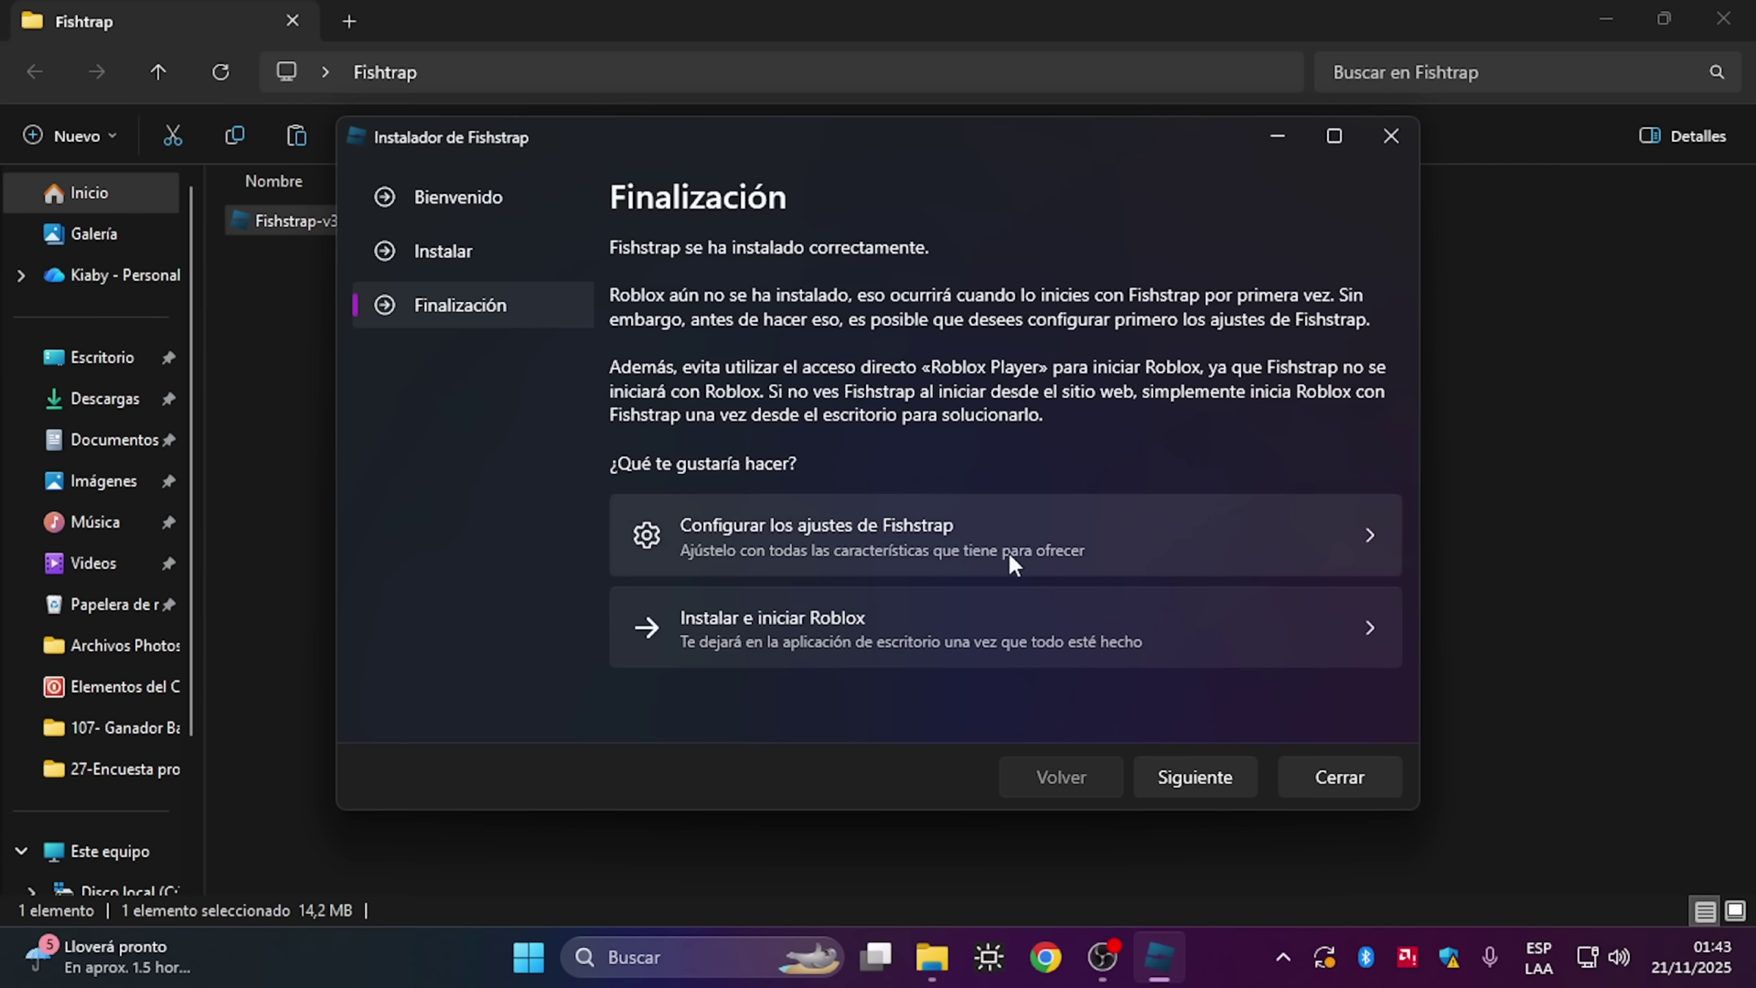
left_click(1054, 539)
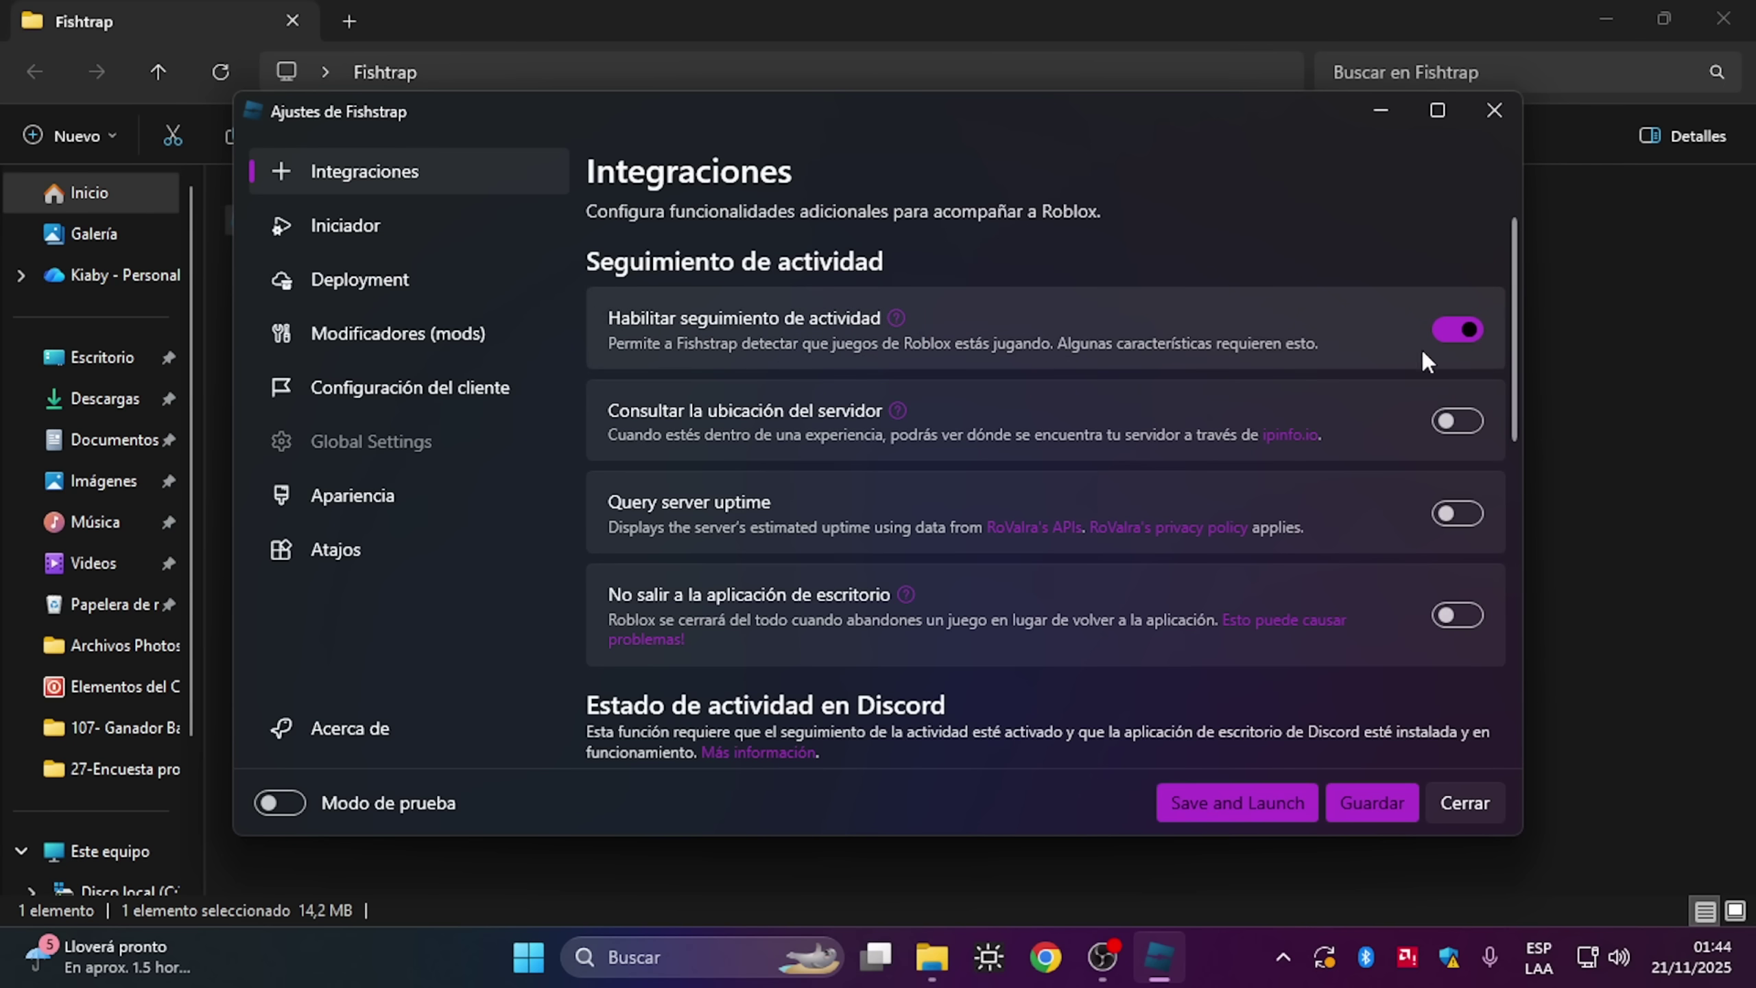
Step: Review the Integraciones and Iniciador settings, including the Cleaner options for cache and logs
left_click_drag(1516, 269, 1494, 436)
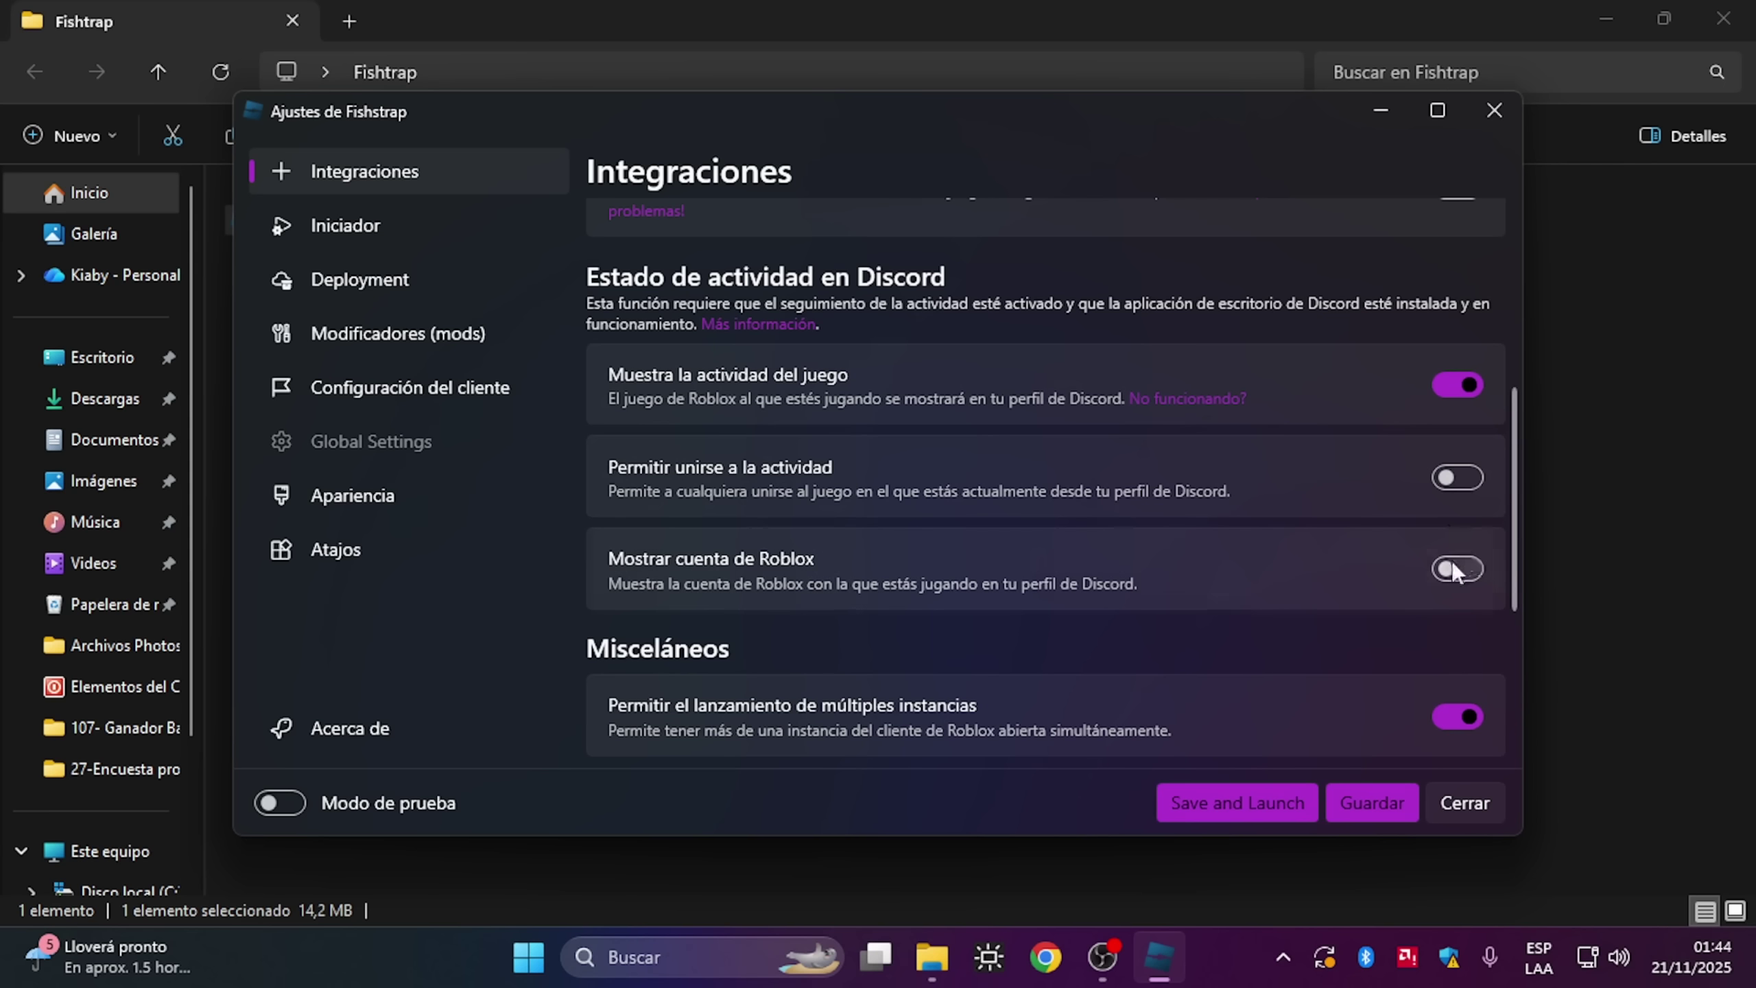
scroll(1059, 404, "down", 5)
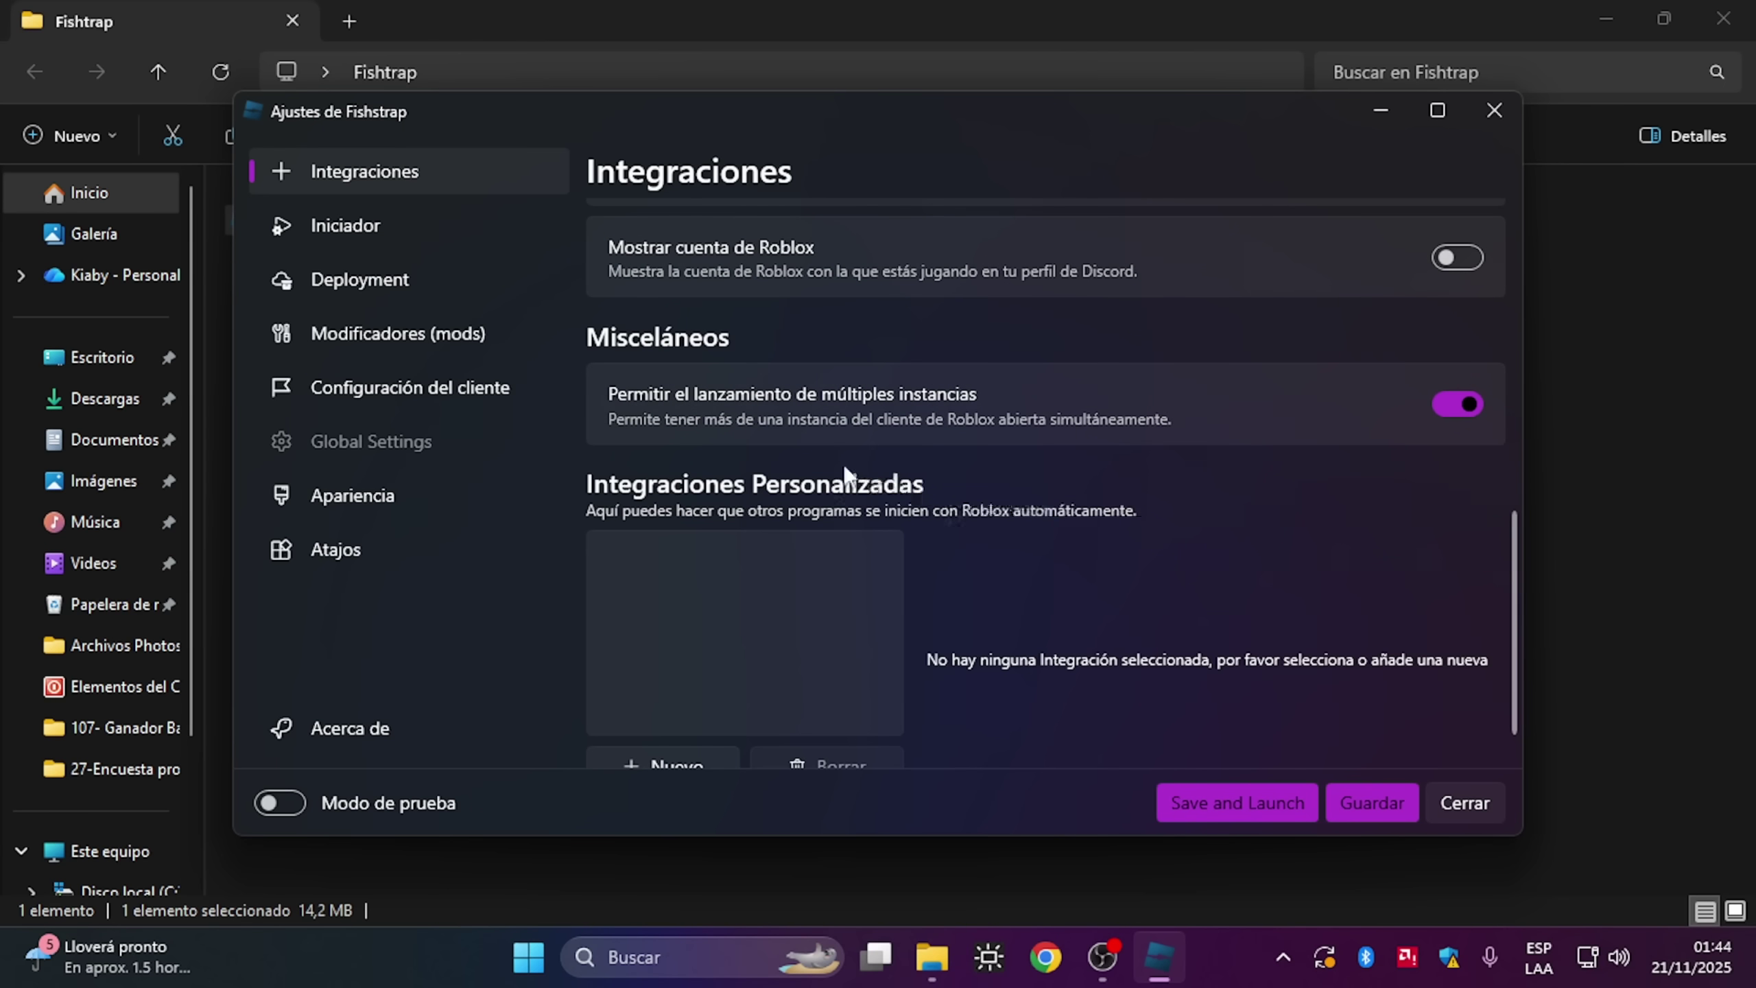
left_click(414, 230)
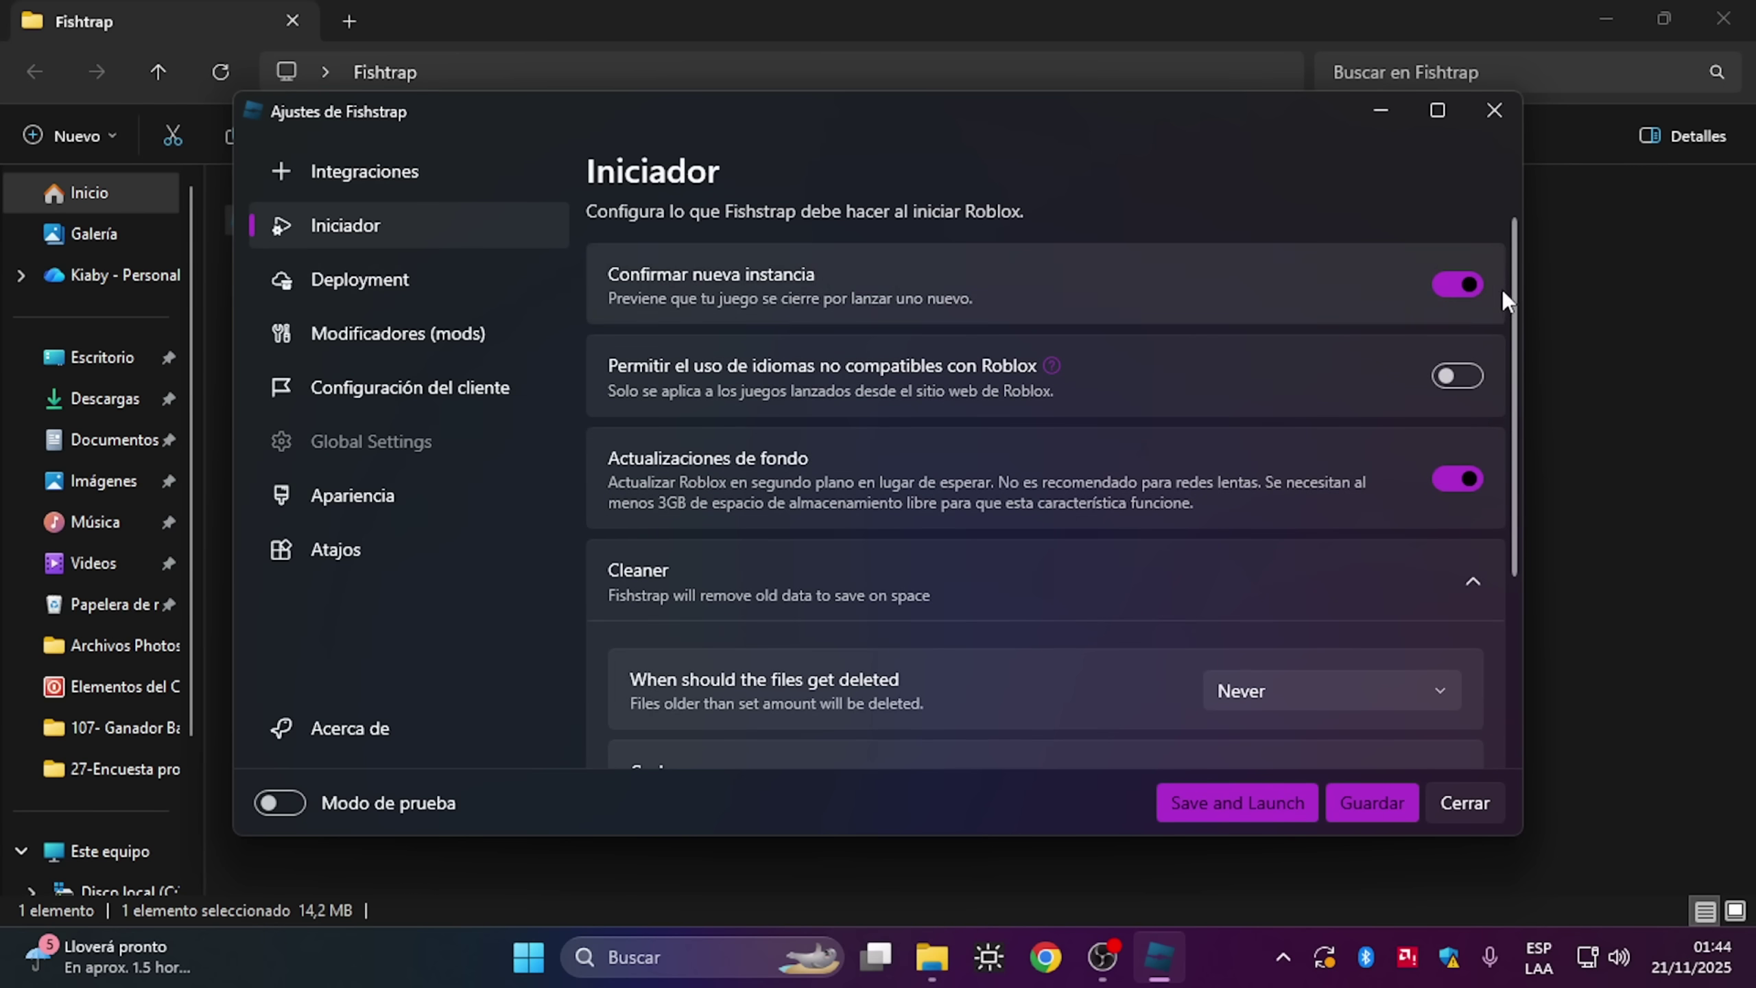
left_click_drag(1514, 272, 1514, 455)
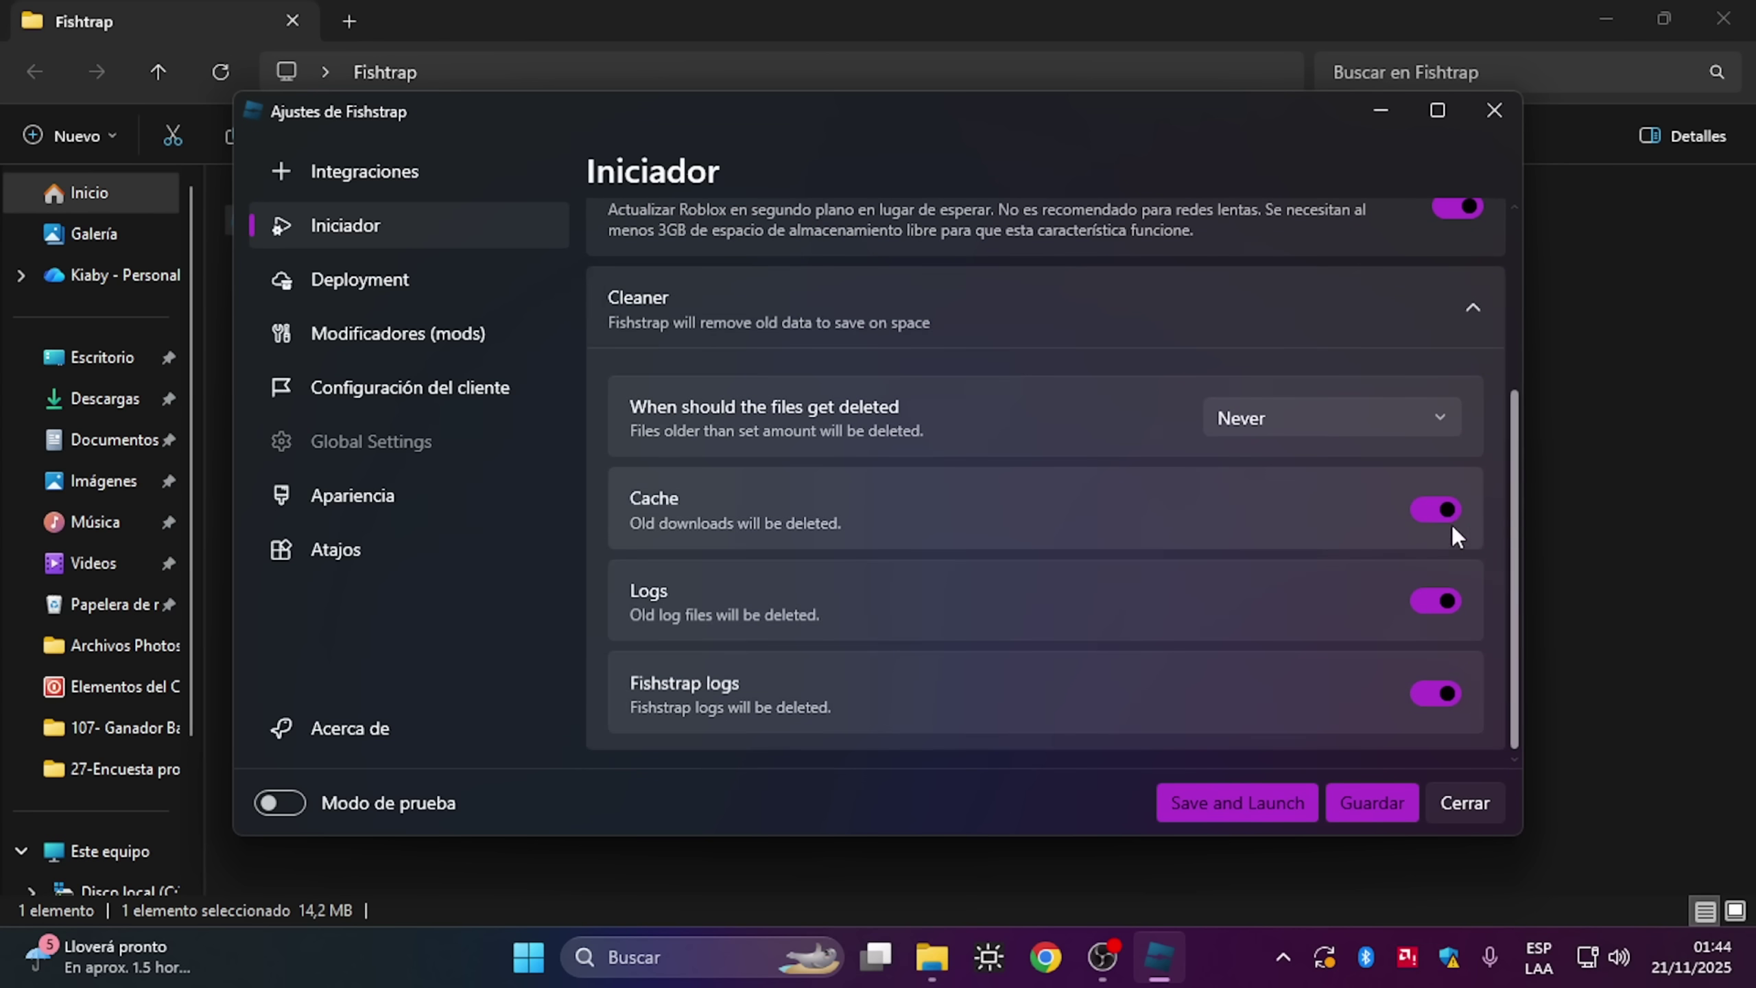
left_click(1438, 509)
left_click(1428, 510)
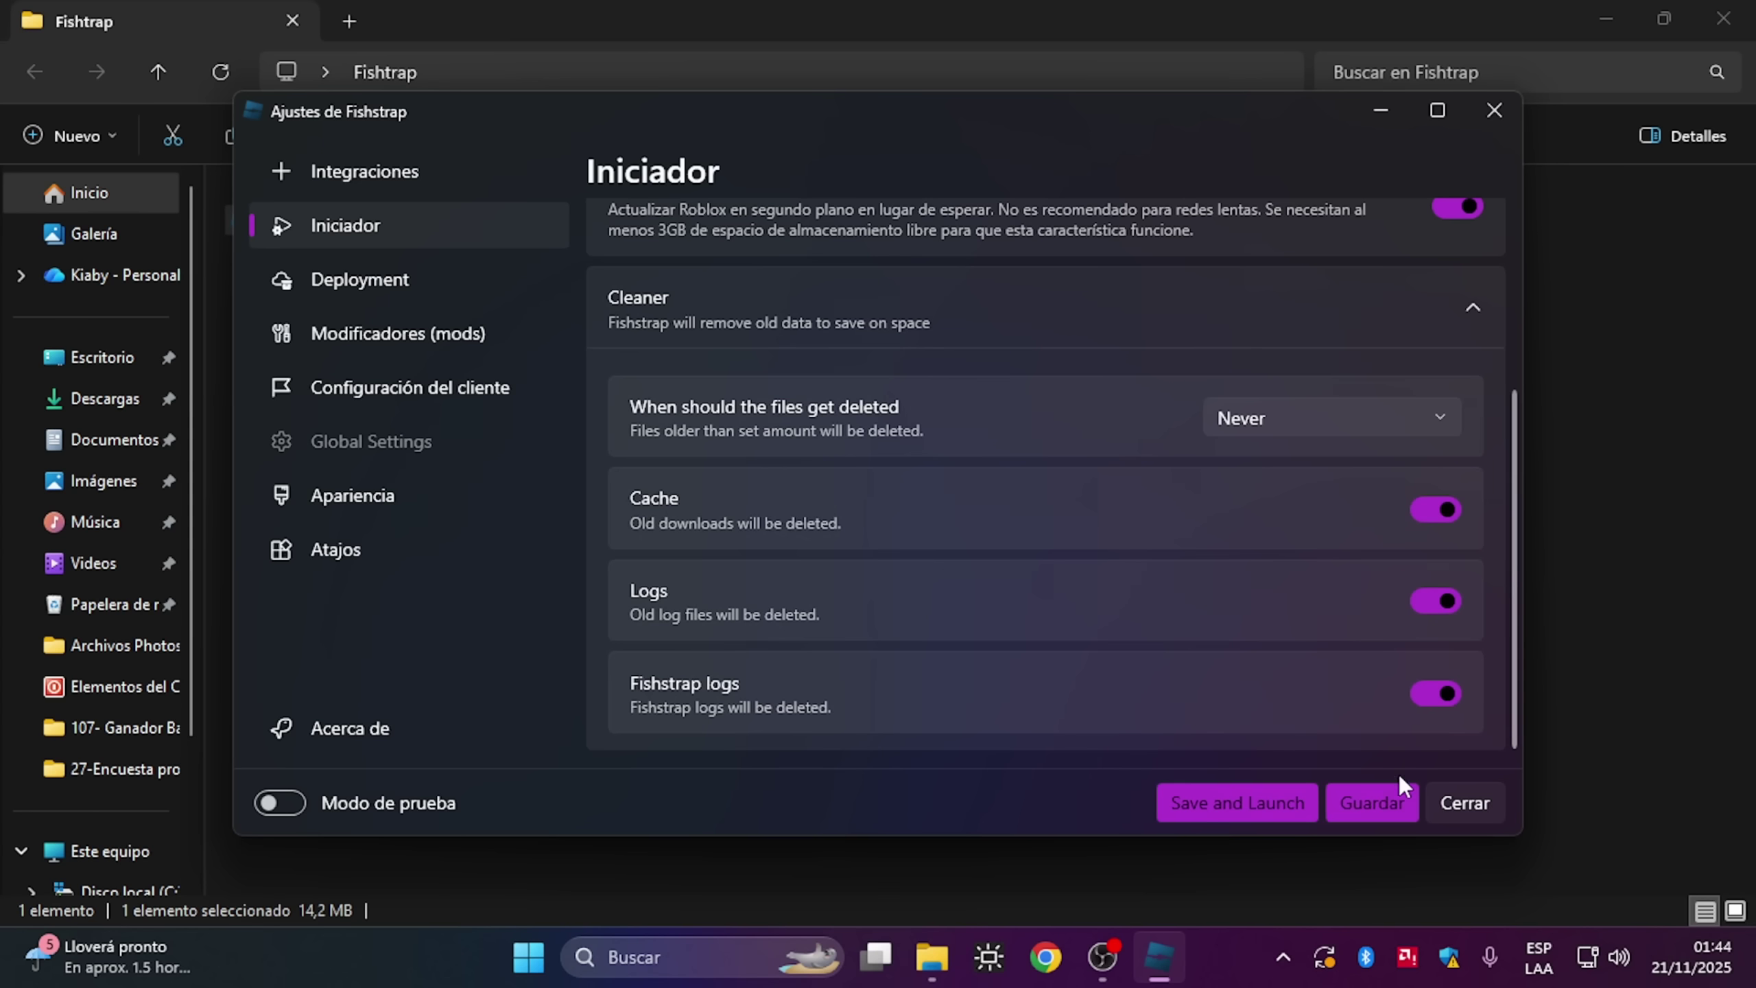
Step: Save the Fishstrap settings and close the settings window
left_click(1369, 804)
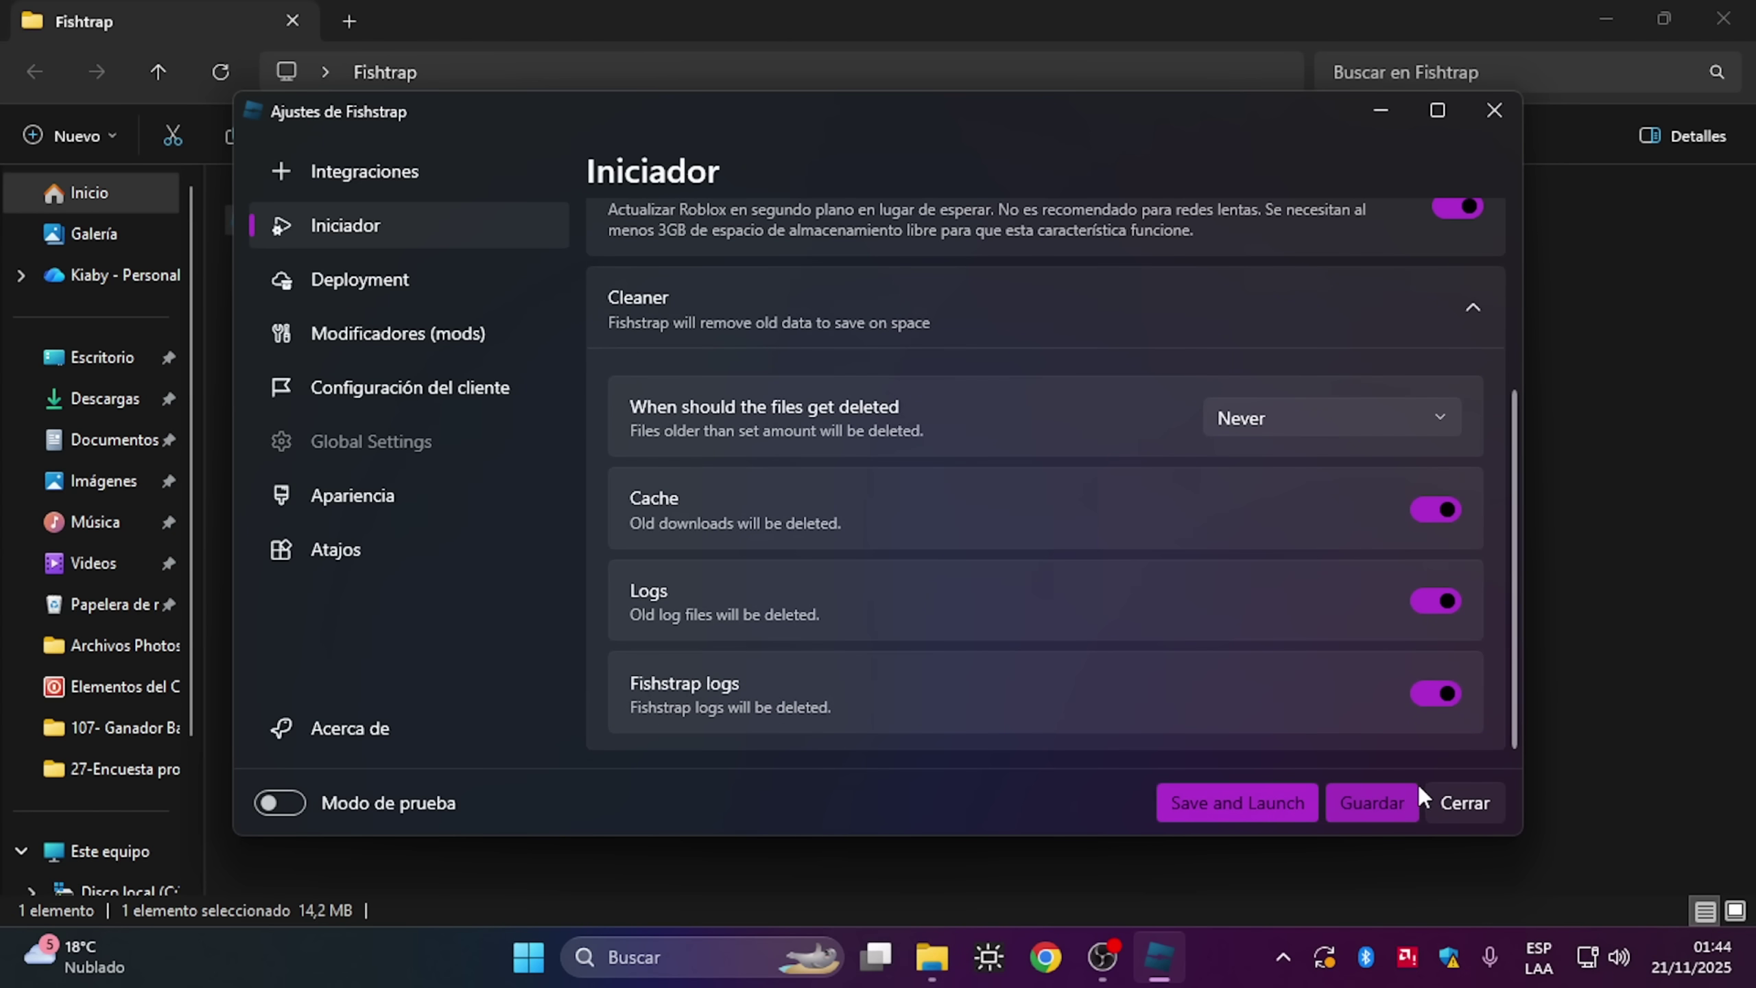
left_click(1459, 802)
left_click(1122, 637)
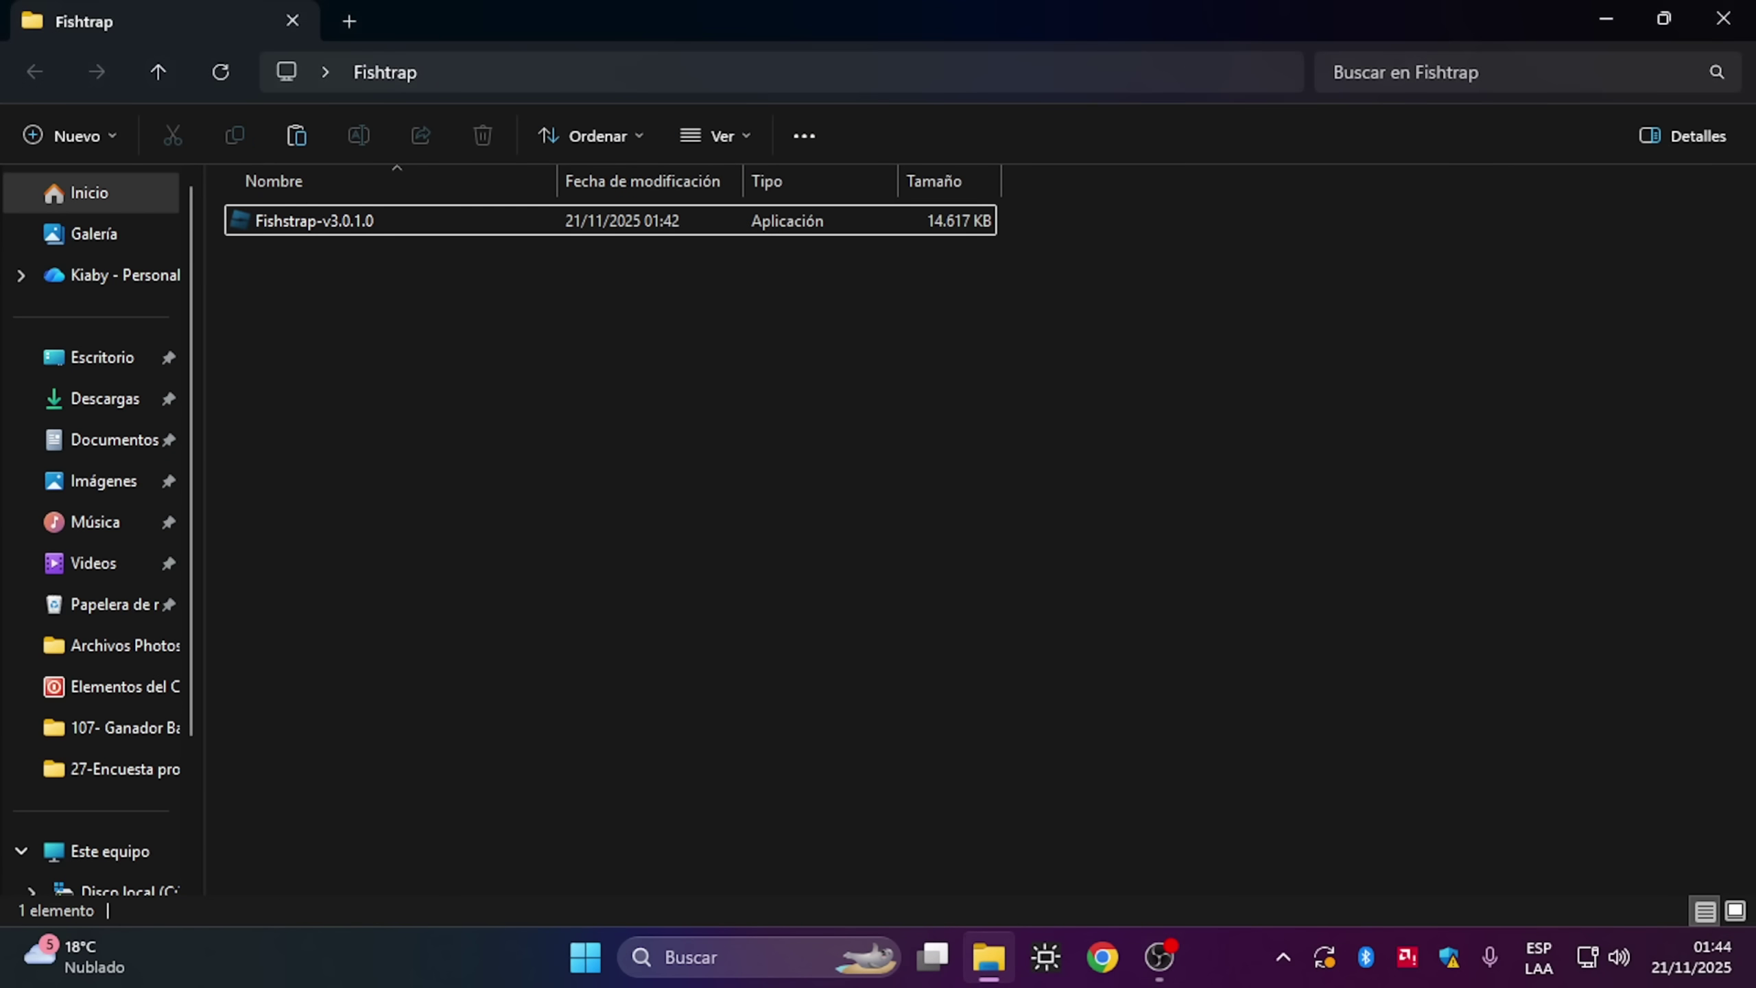
Step: Close the folder window, open Fishstrap from its desktop shortcut and launch Roblox
left_click(1723, 22)
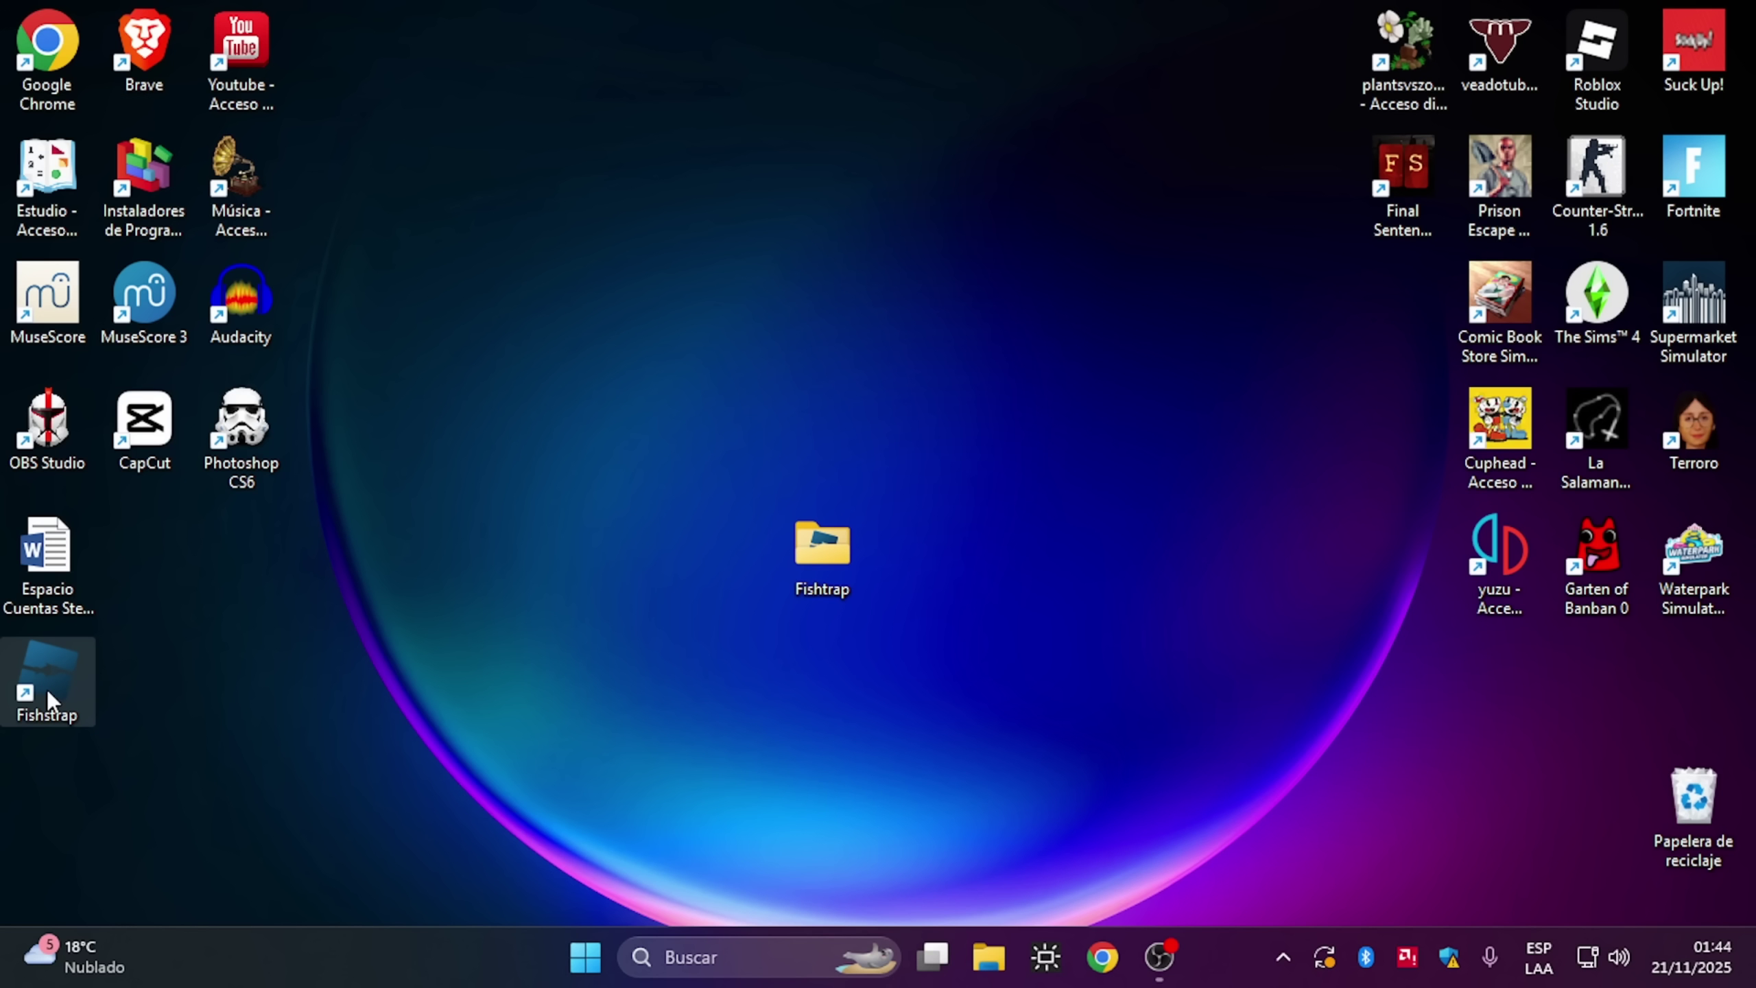
double_click(92, 242)
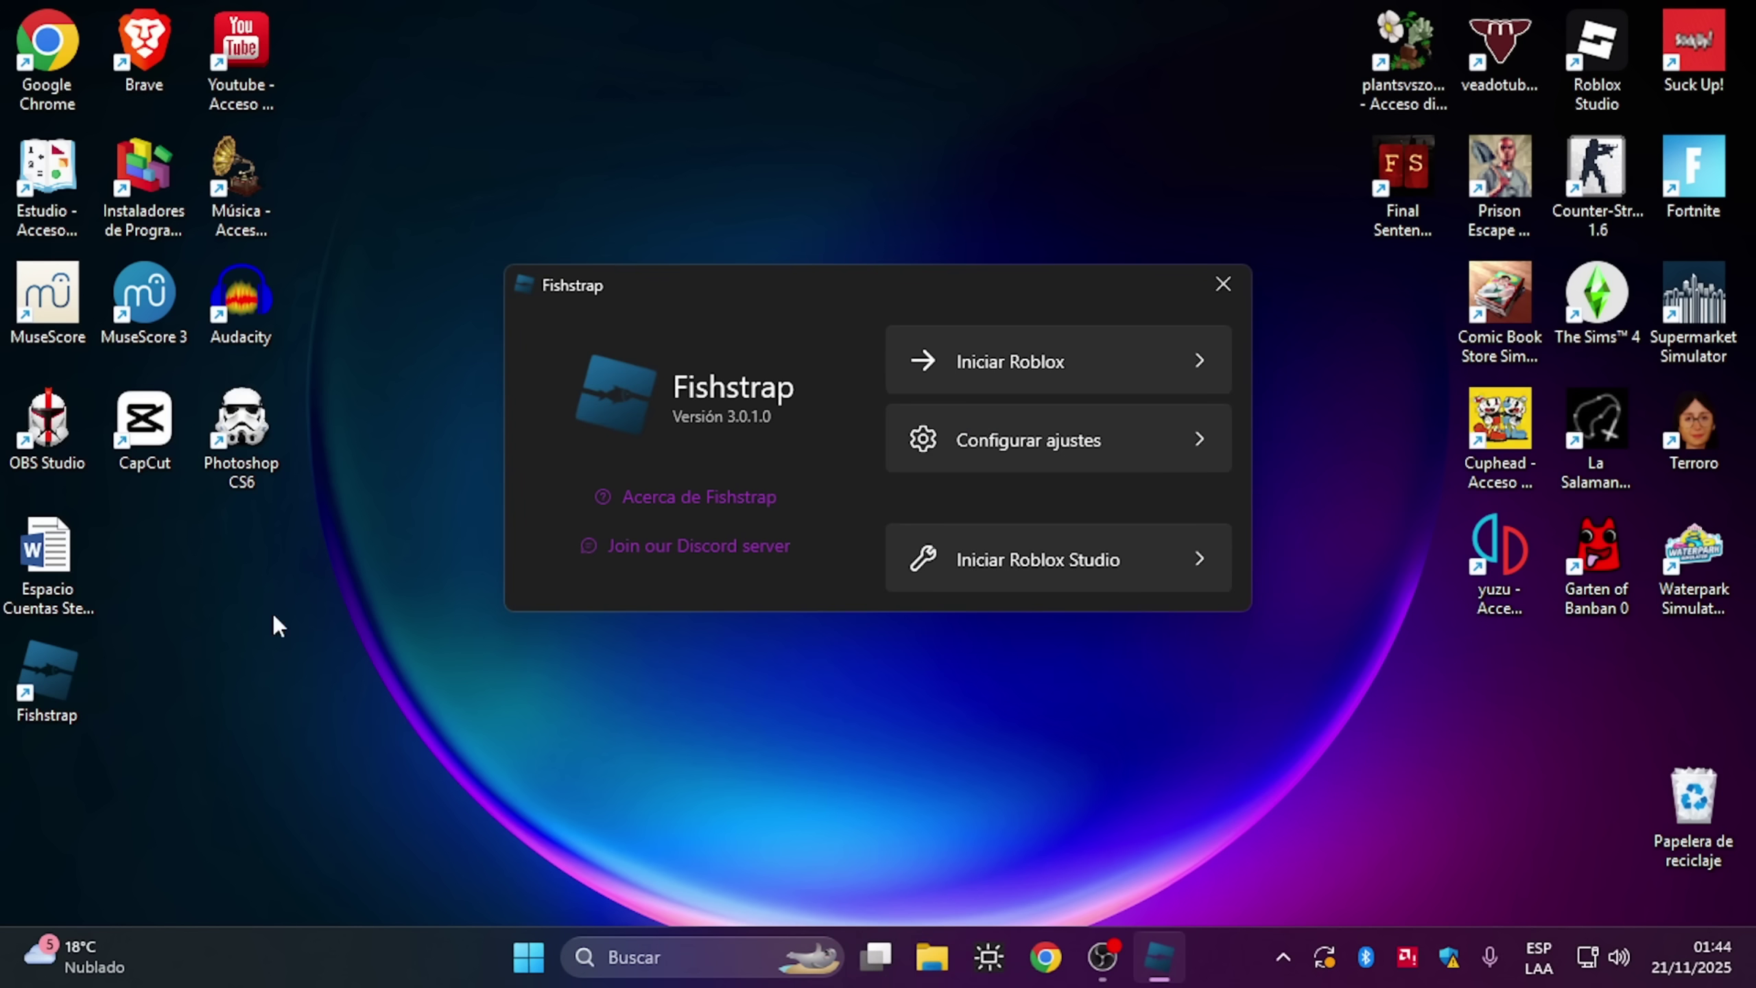
left_click(977, 366)
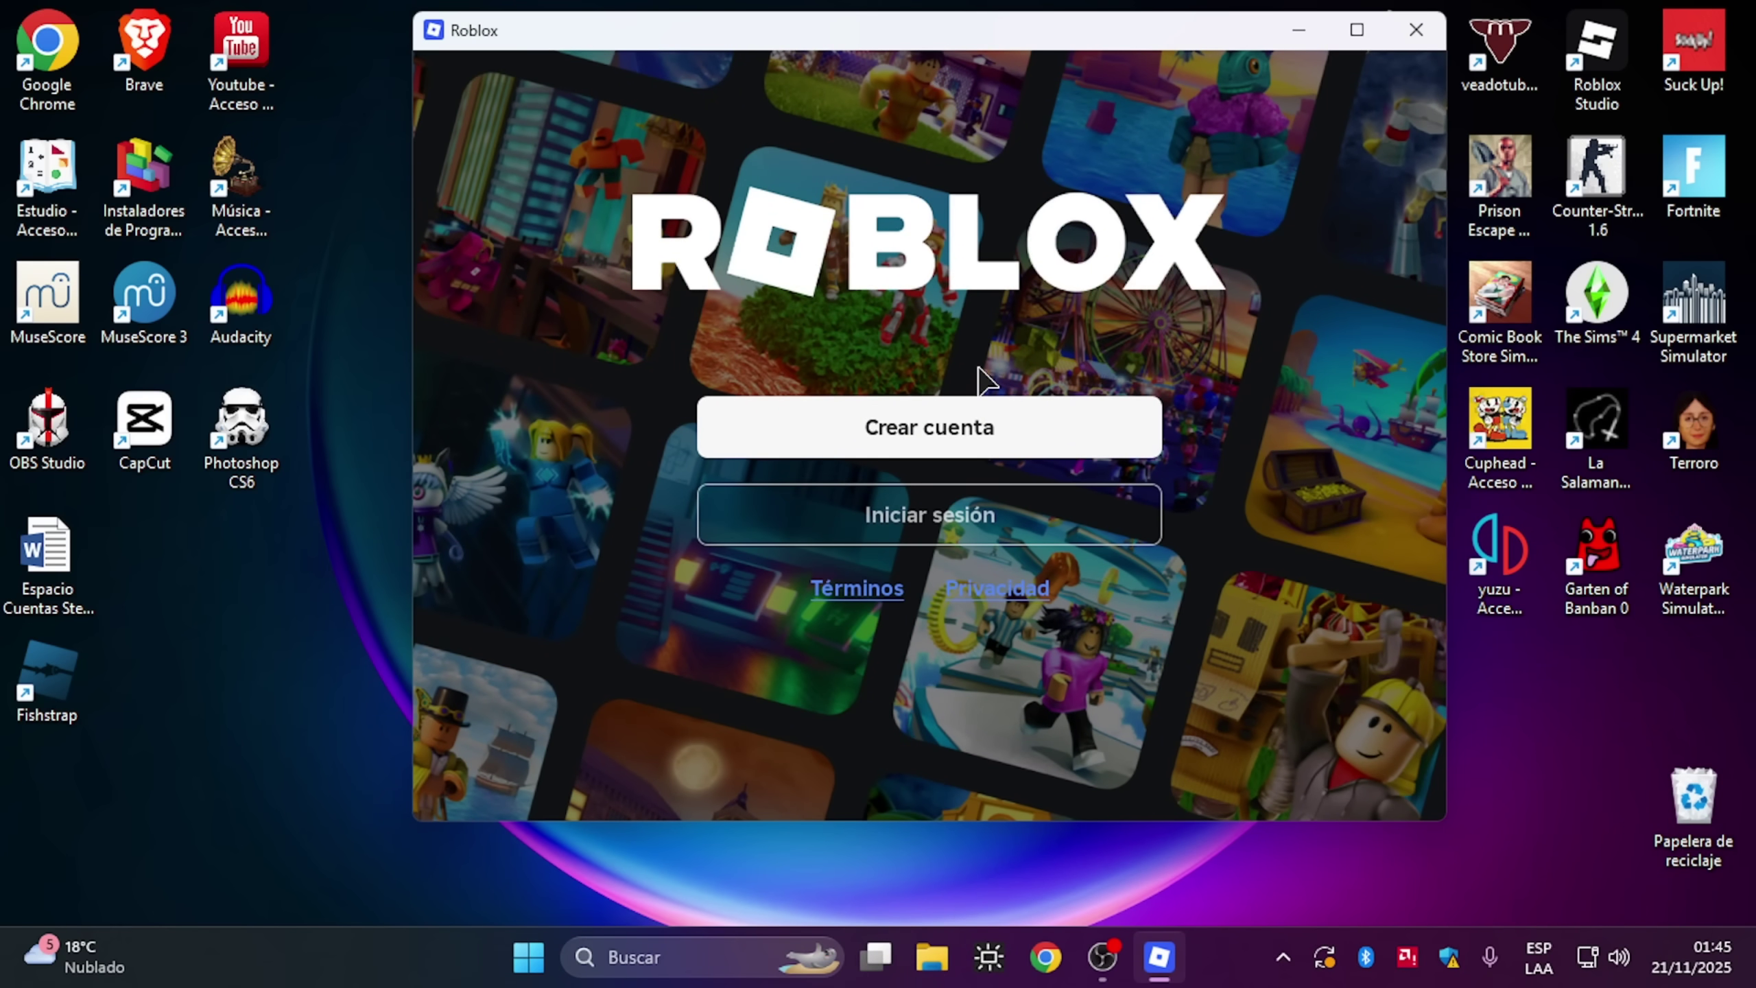
Step: Sign in to Roblox with the account username and password
left_click(953, 515)
left_click(887, 498)
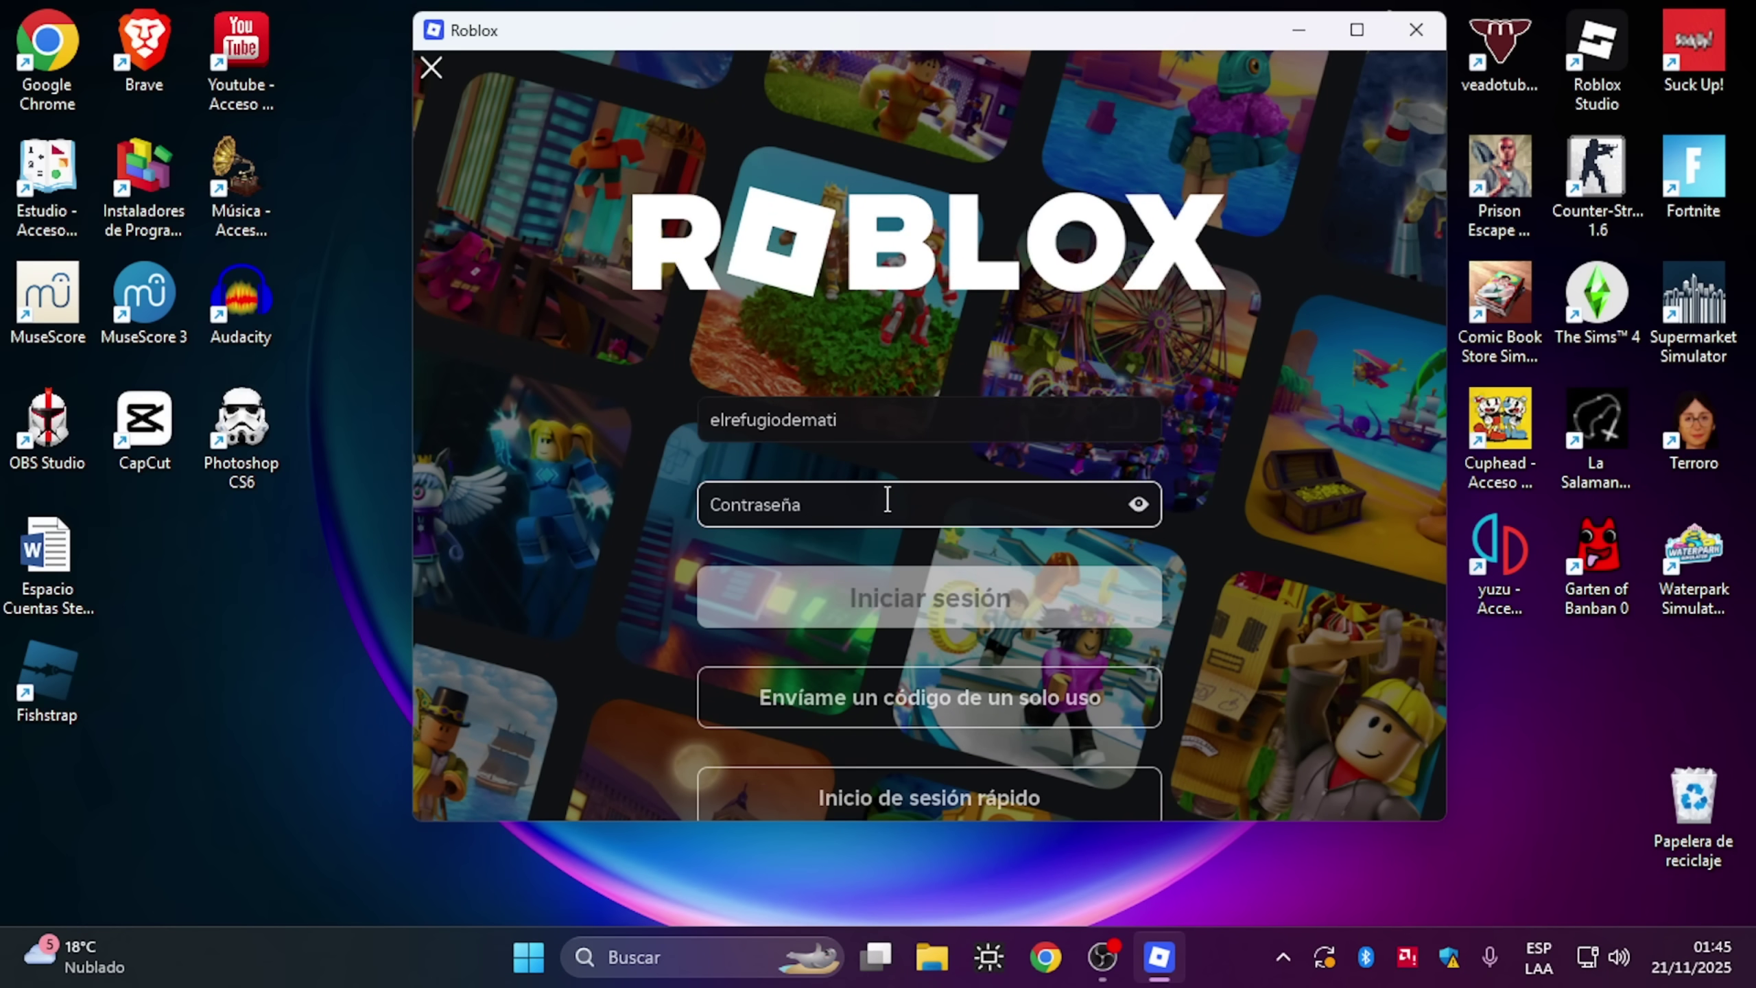
type("•••••••••")
key("Return")
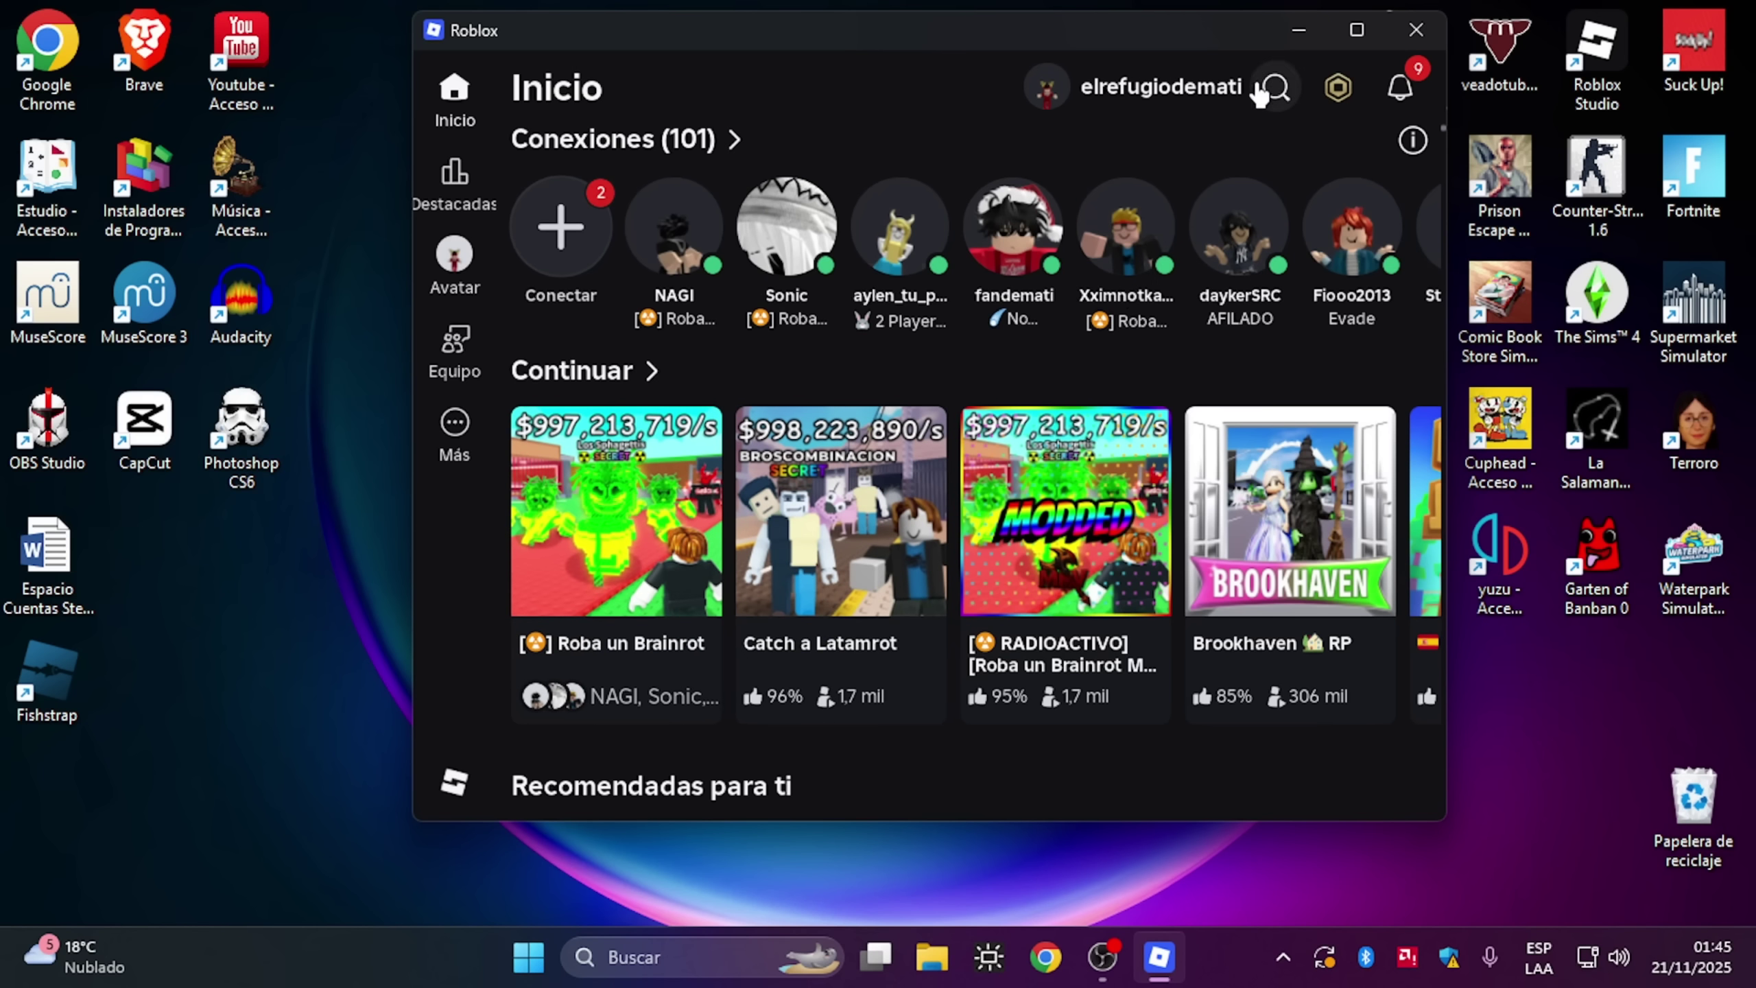
Step: Minimize the open Roblox window, launch a second Roblox instance through the Fishstrap desktop shortcut, and move its window lower on the desktop
left_click(1297, 30)
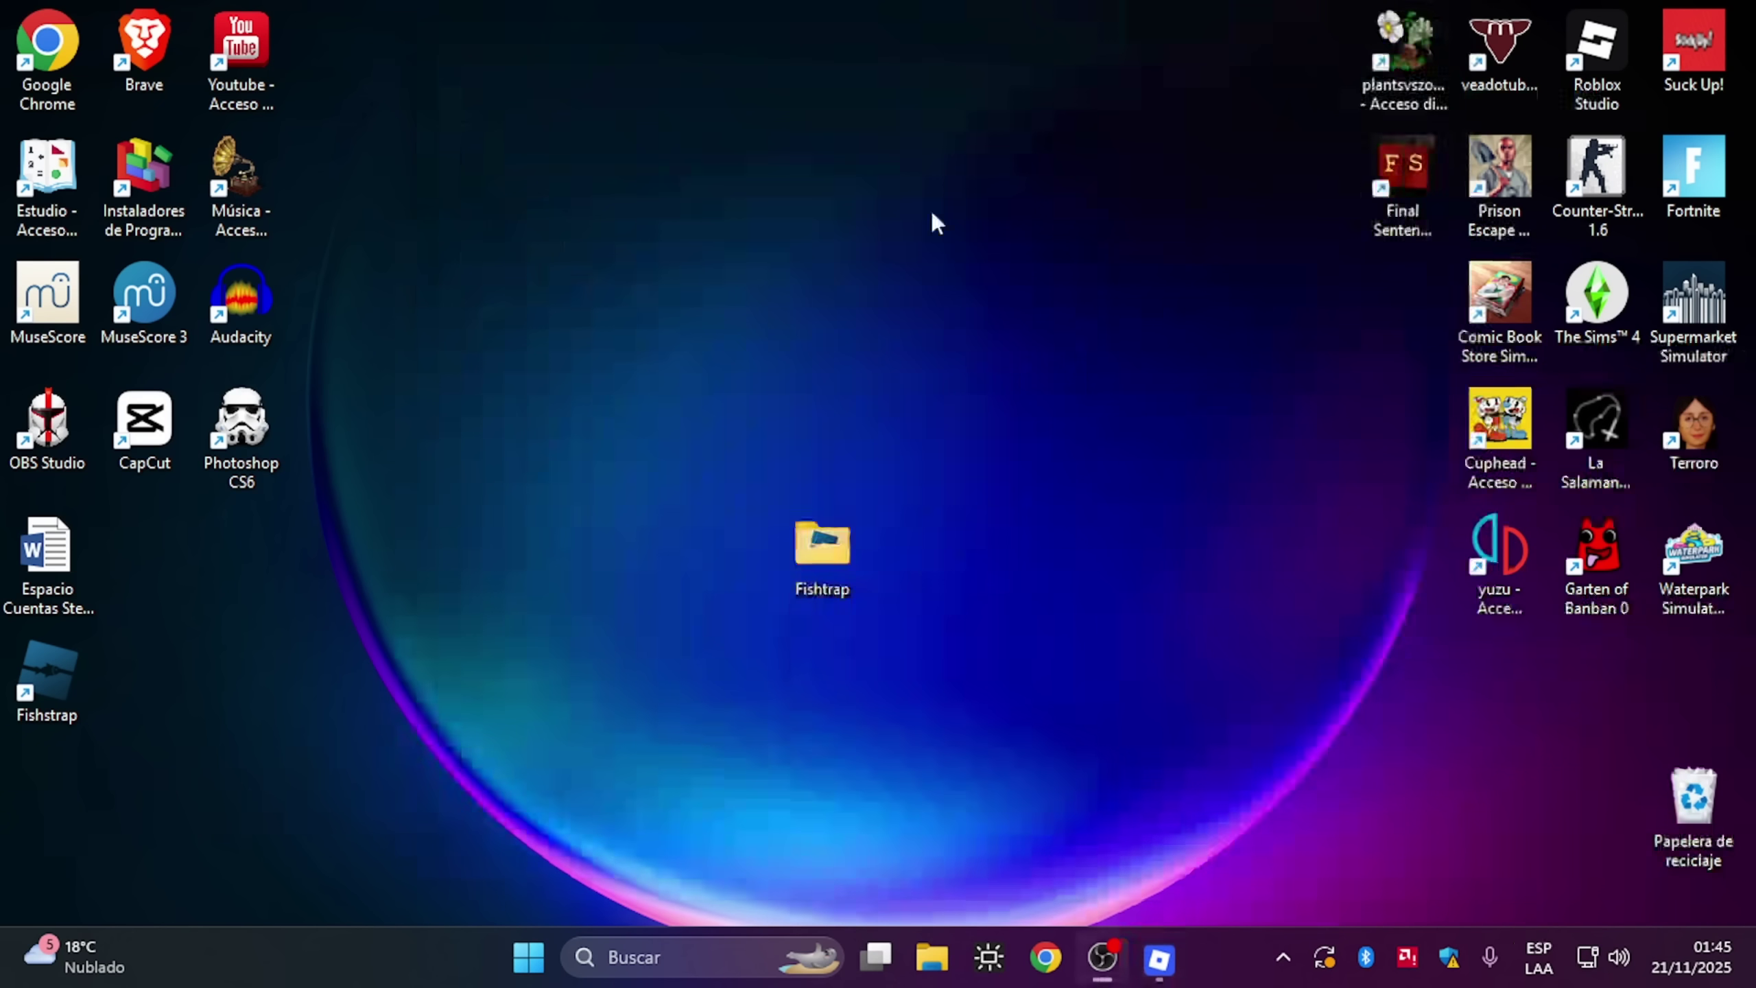
double_click(48, 680)
left_click(1048, 382)
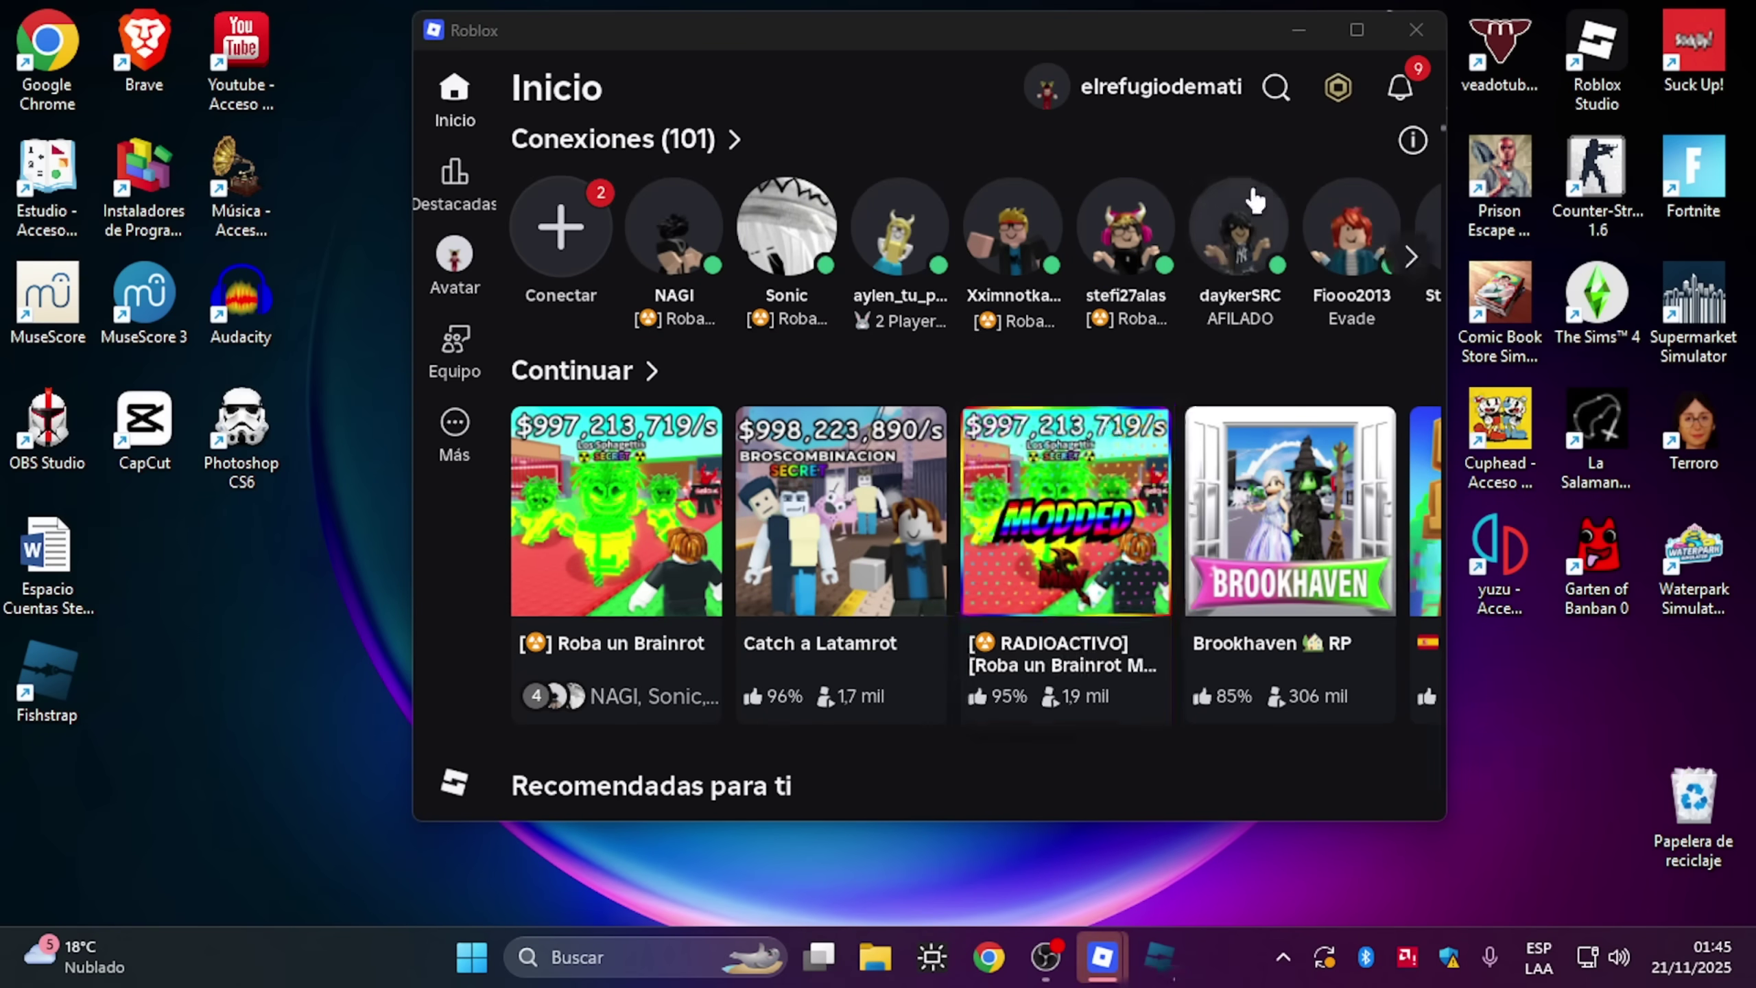
left_click_drag(1212, 29, 1206, 113)
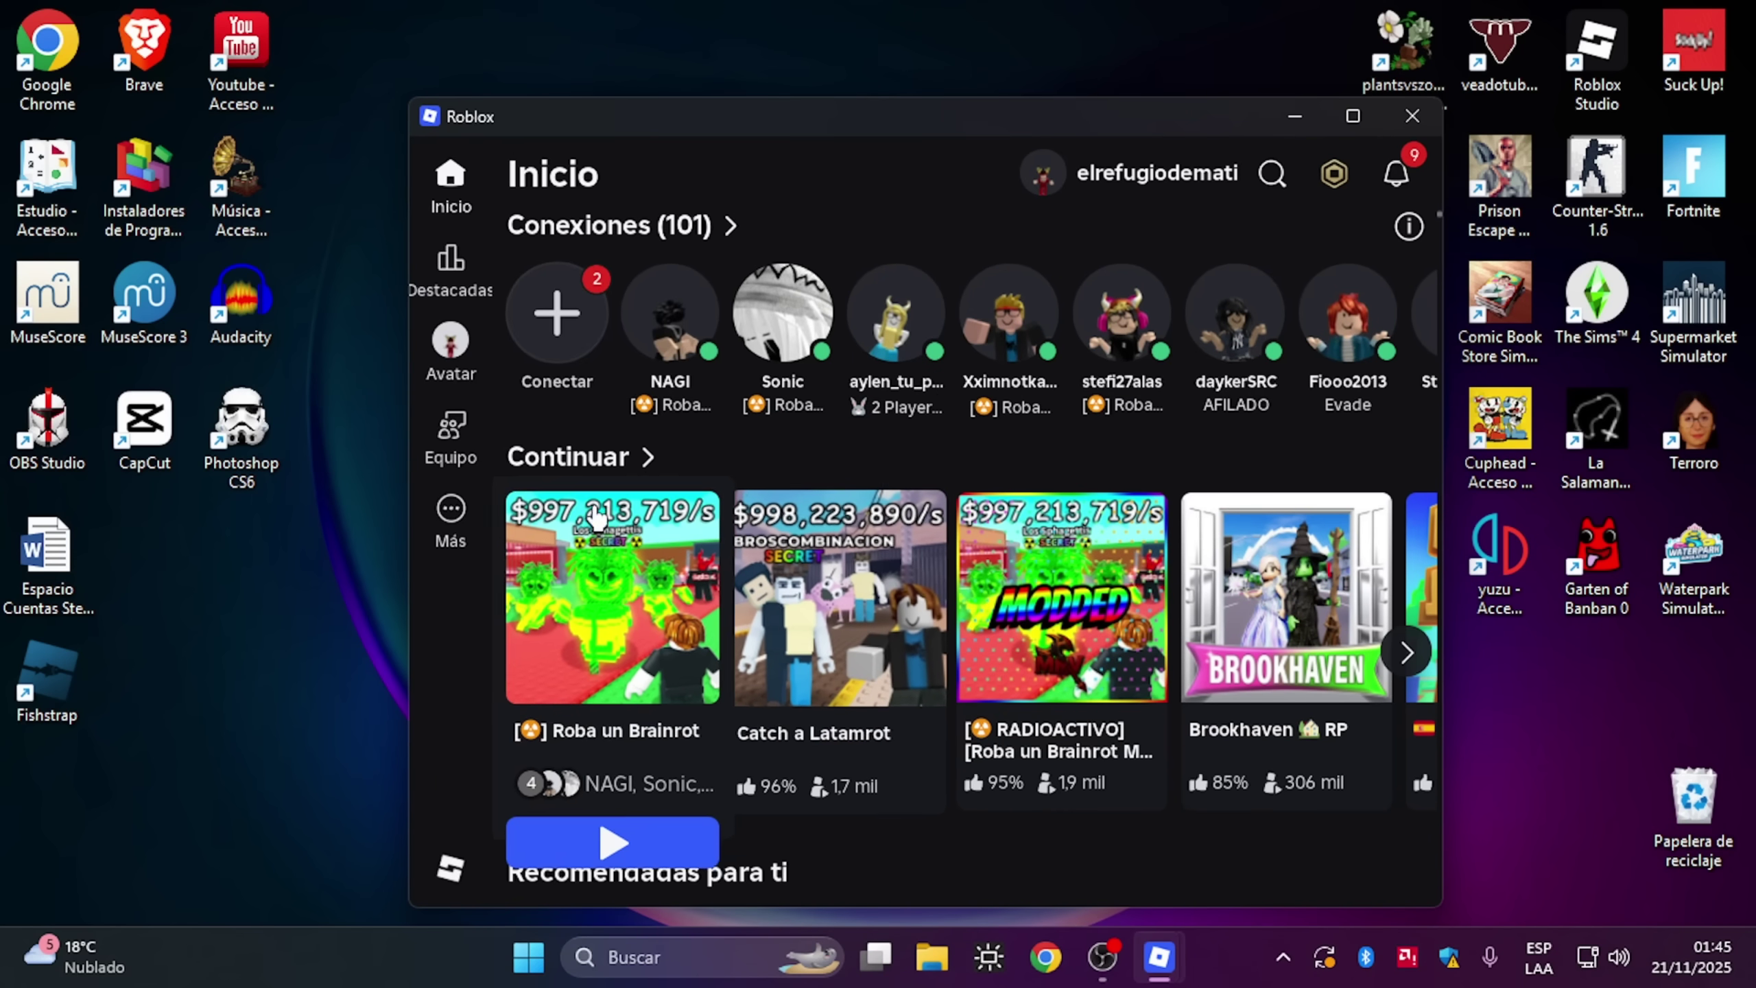
Step: Log out of the account in the new Roblox window and confirm the logout
left_click(460, 524)
scroll(829, 691, "down", 10)
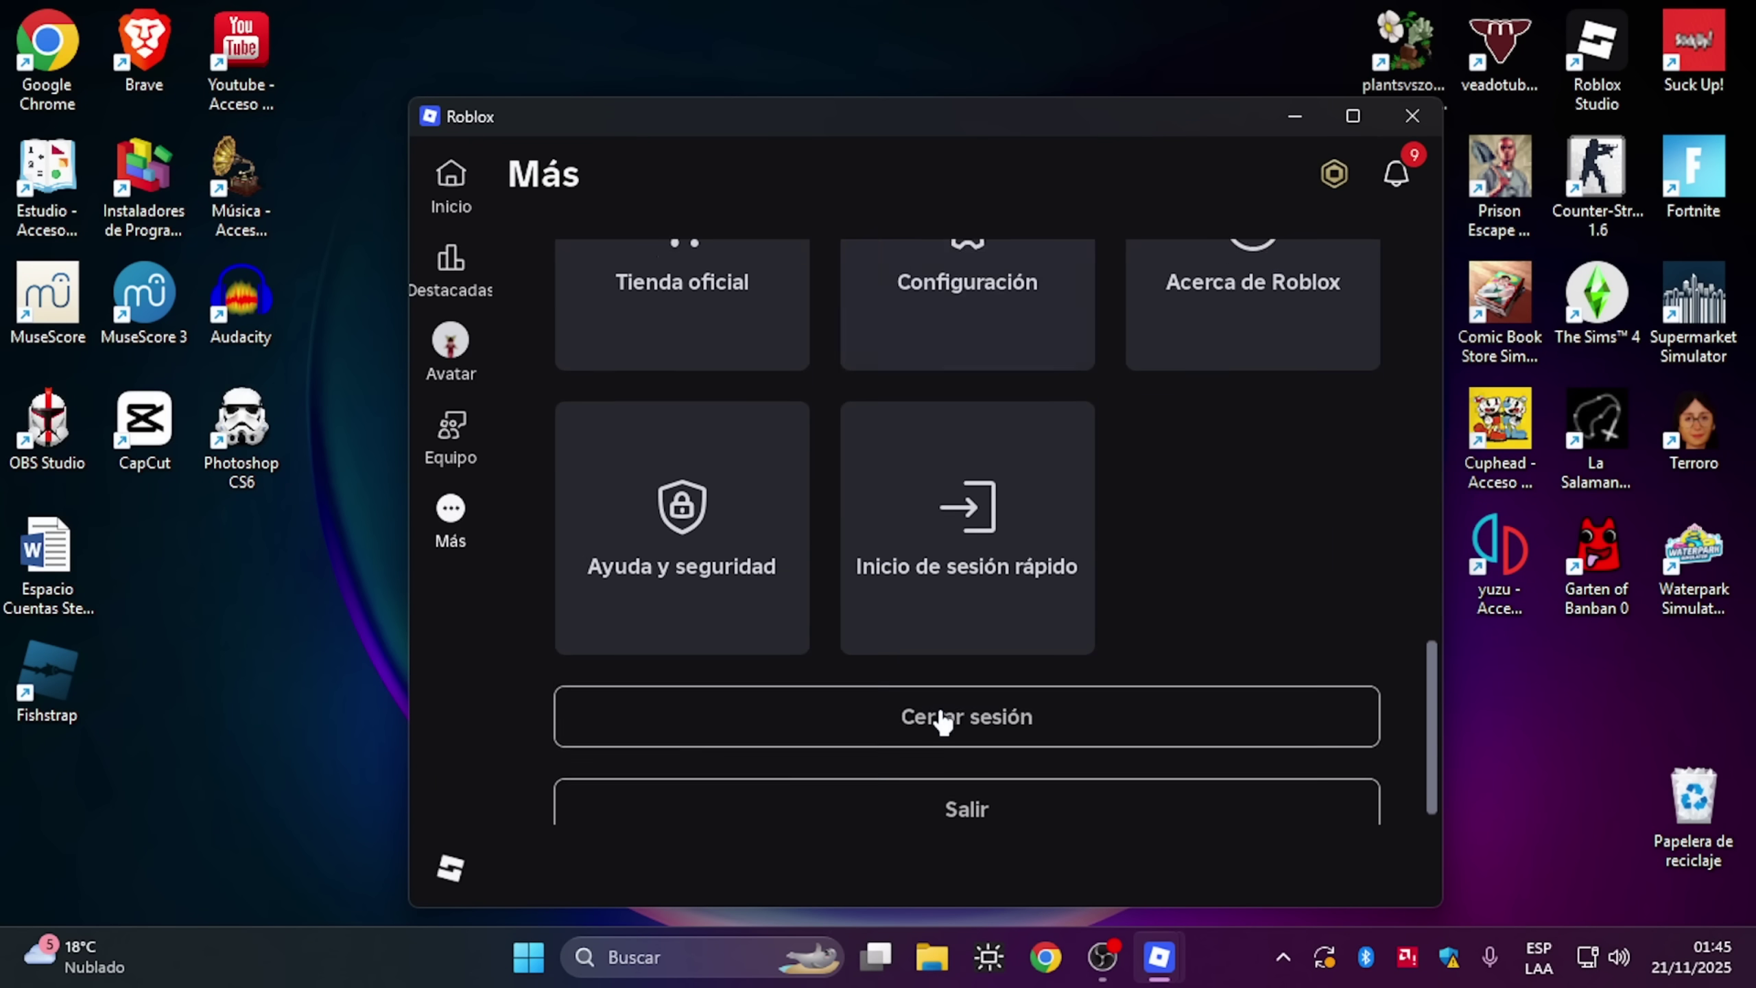
left_click(941, 722)
left_click(1065, 595)
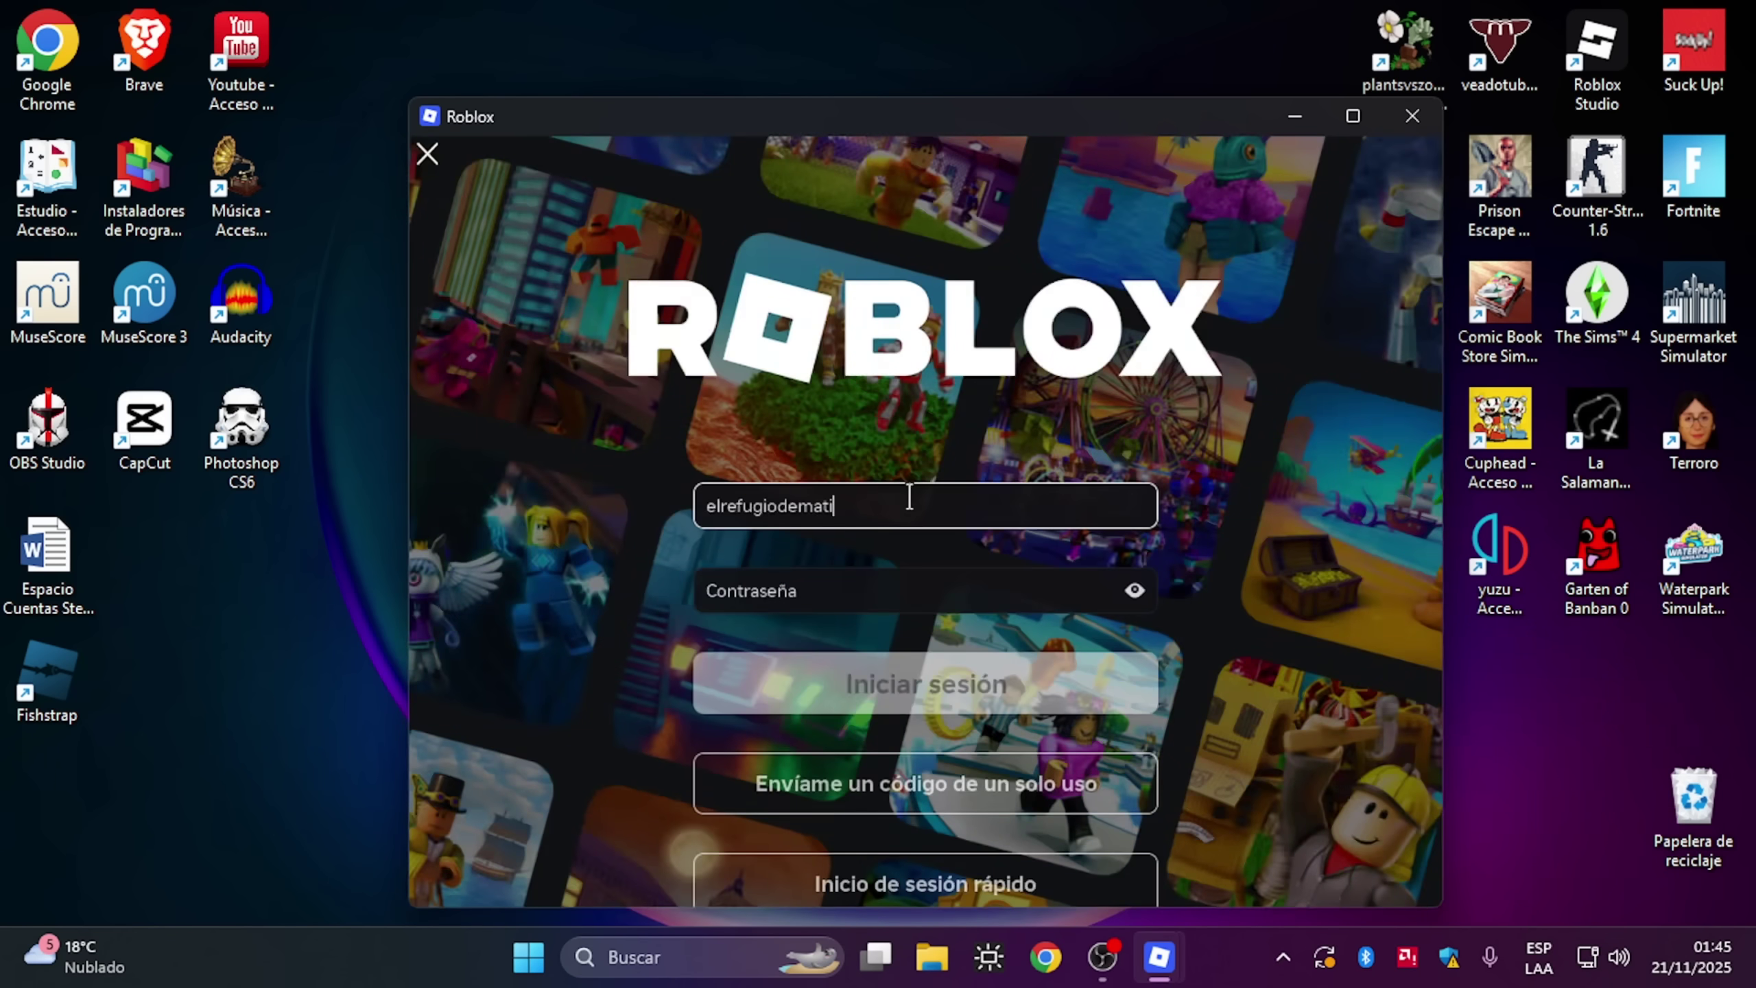
Step: Sign in to the new Roblox window with the second account's username and password
type("2")
left_click(933, 578)
type("e*******")
key("Return")
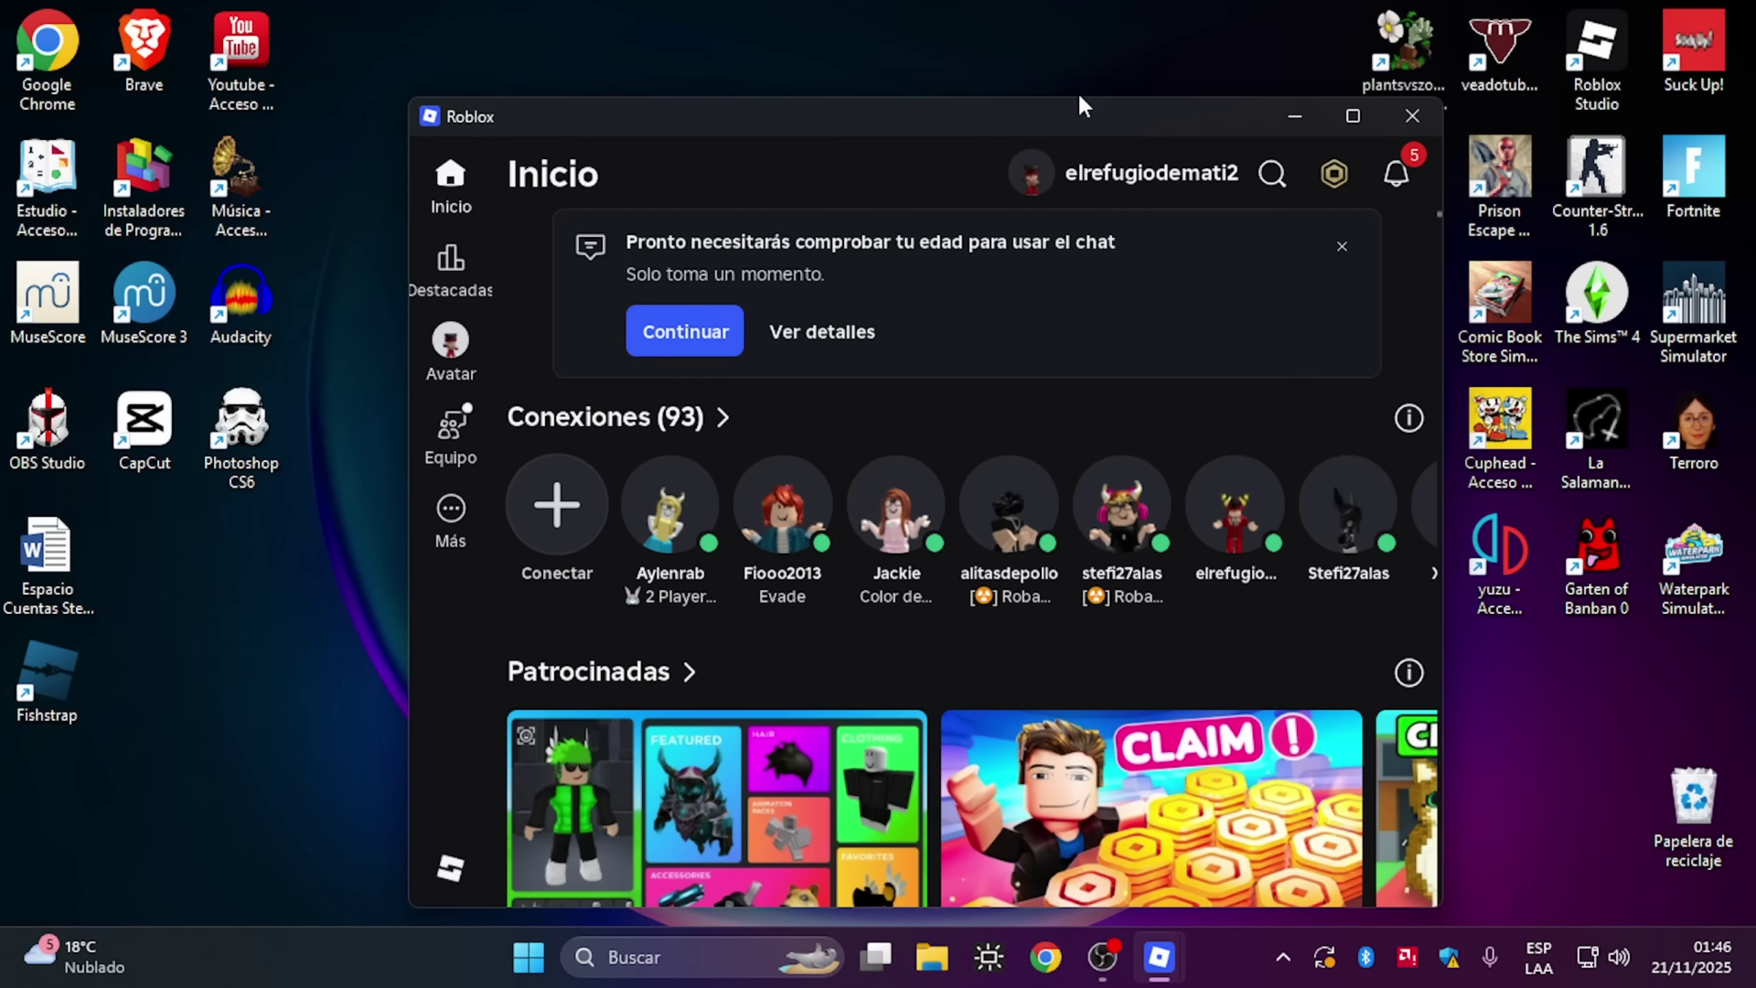
Step: Bring both Roblox windows into view and arrange them side by side, with the second account's window on the left
left_click_drag(1084, 115, 684, 36)
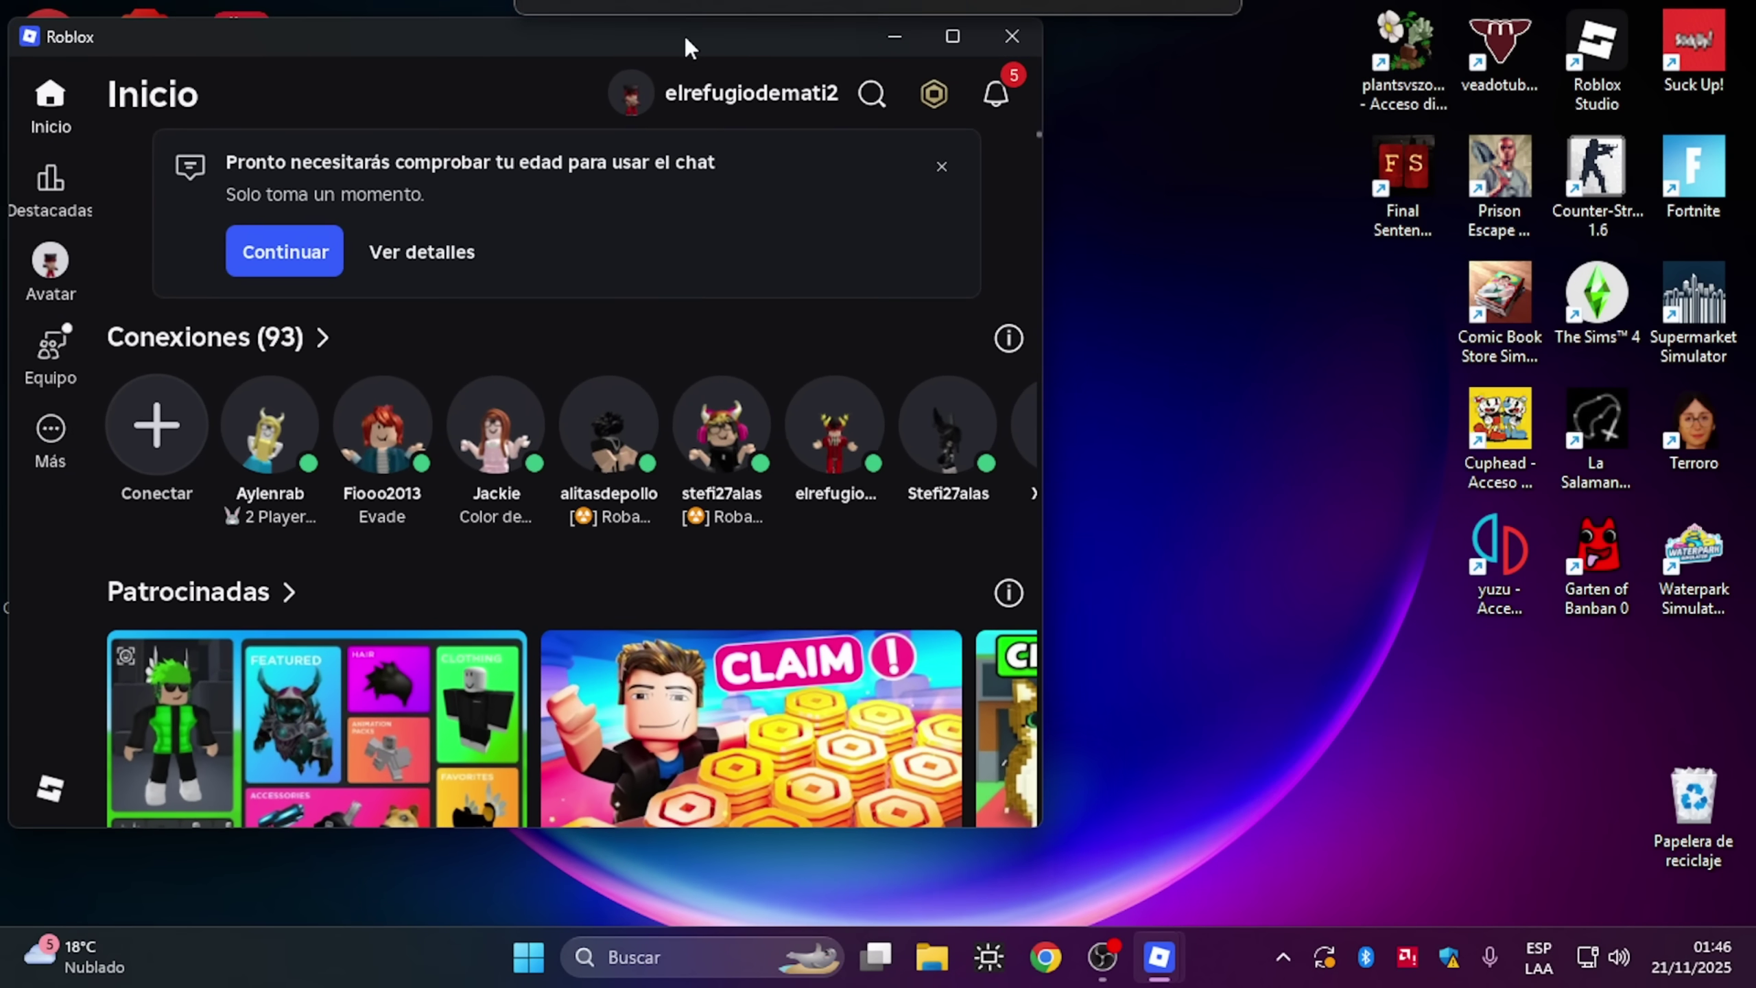
mouse_move(1159, 956)
left_click(1271, 889)
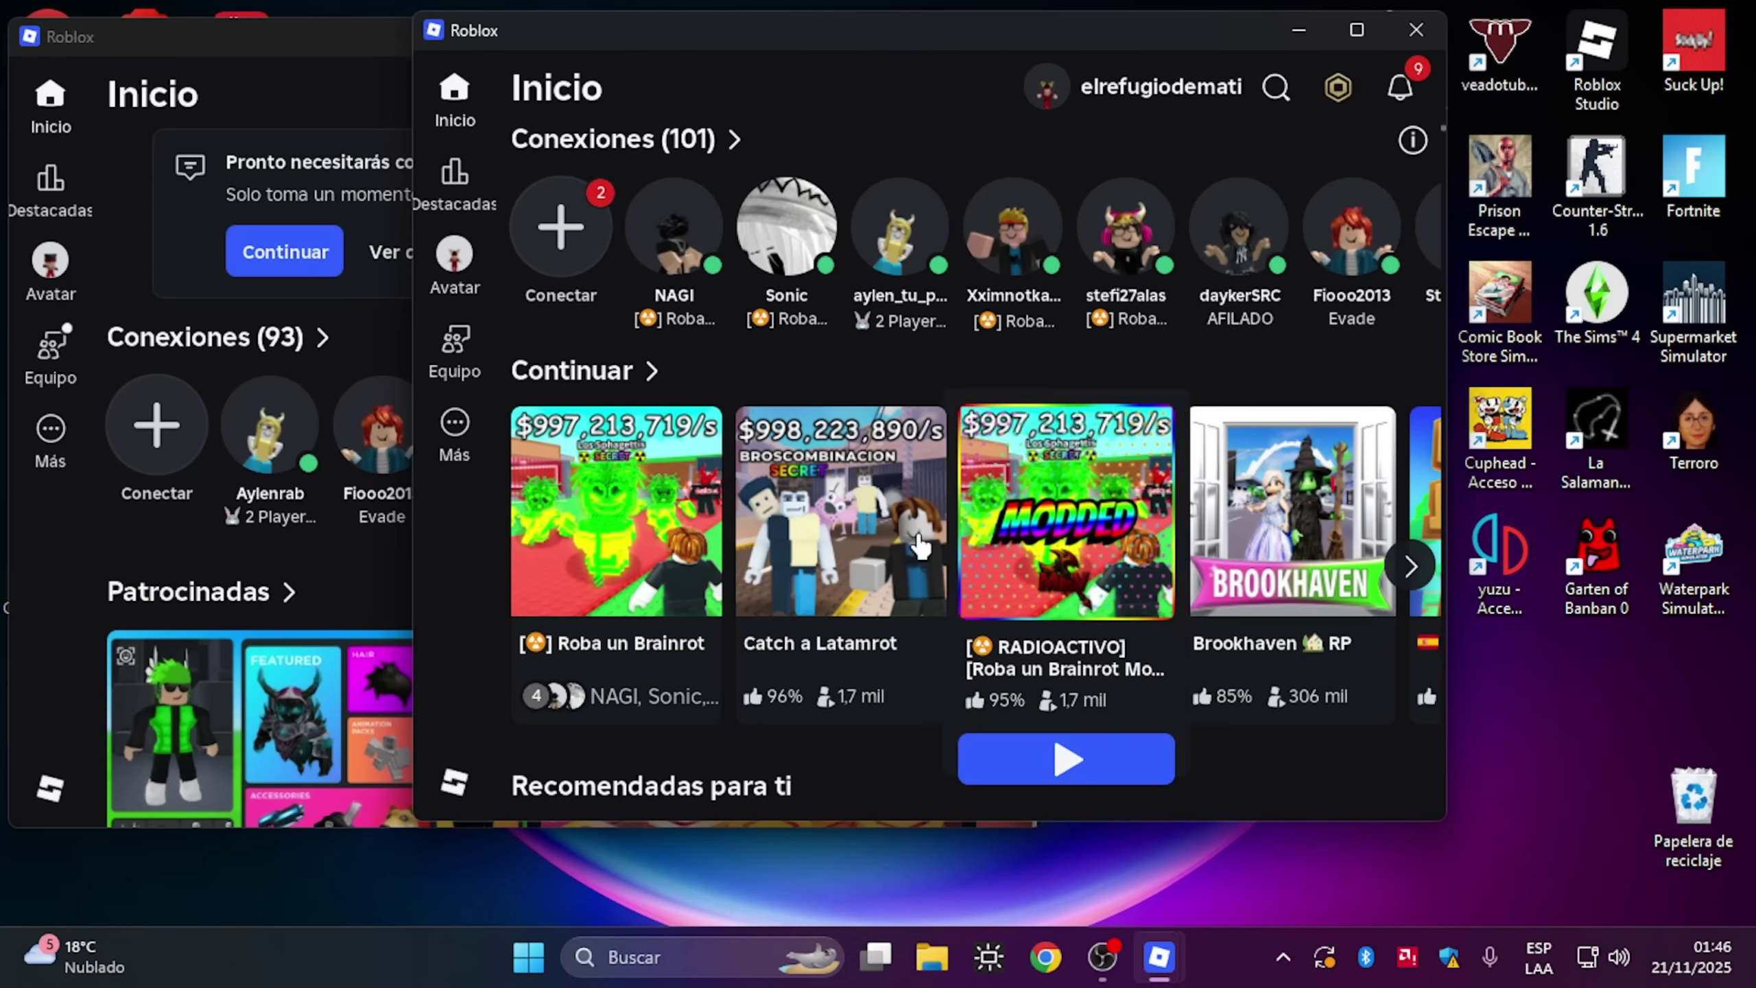
left_click_drag(843, 31, 1115, 193)
Step: Sign the first account back in with its password in the right-hand Roblox window and move that window higher
left_click(1165, 668)
left_click(1105, 650)
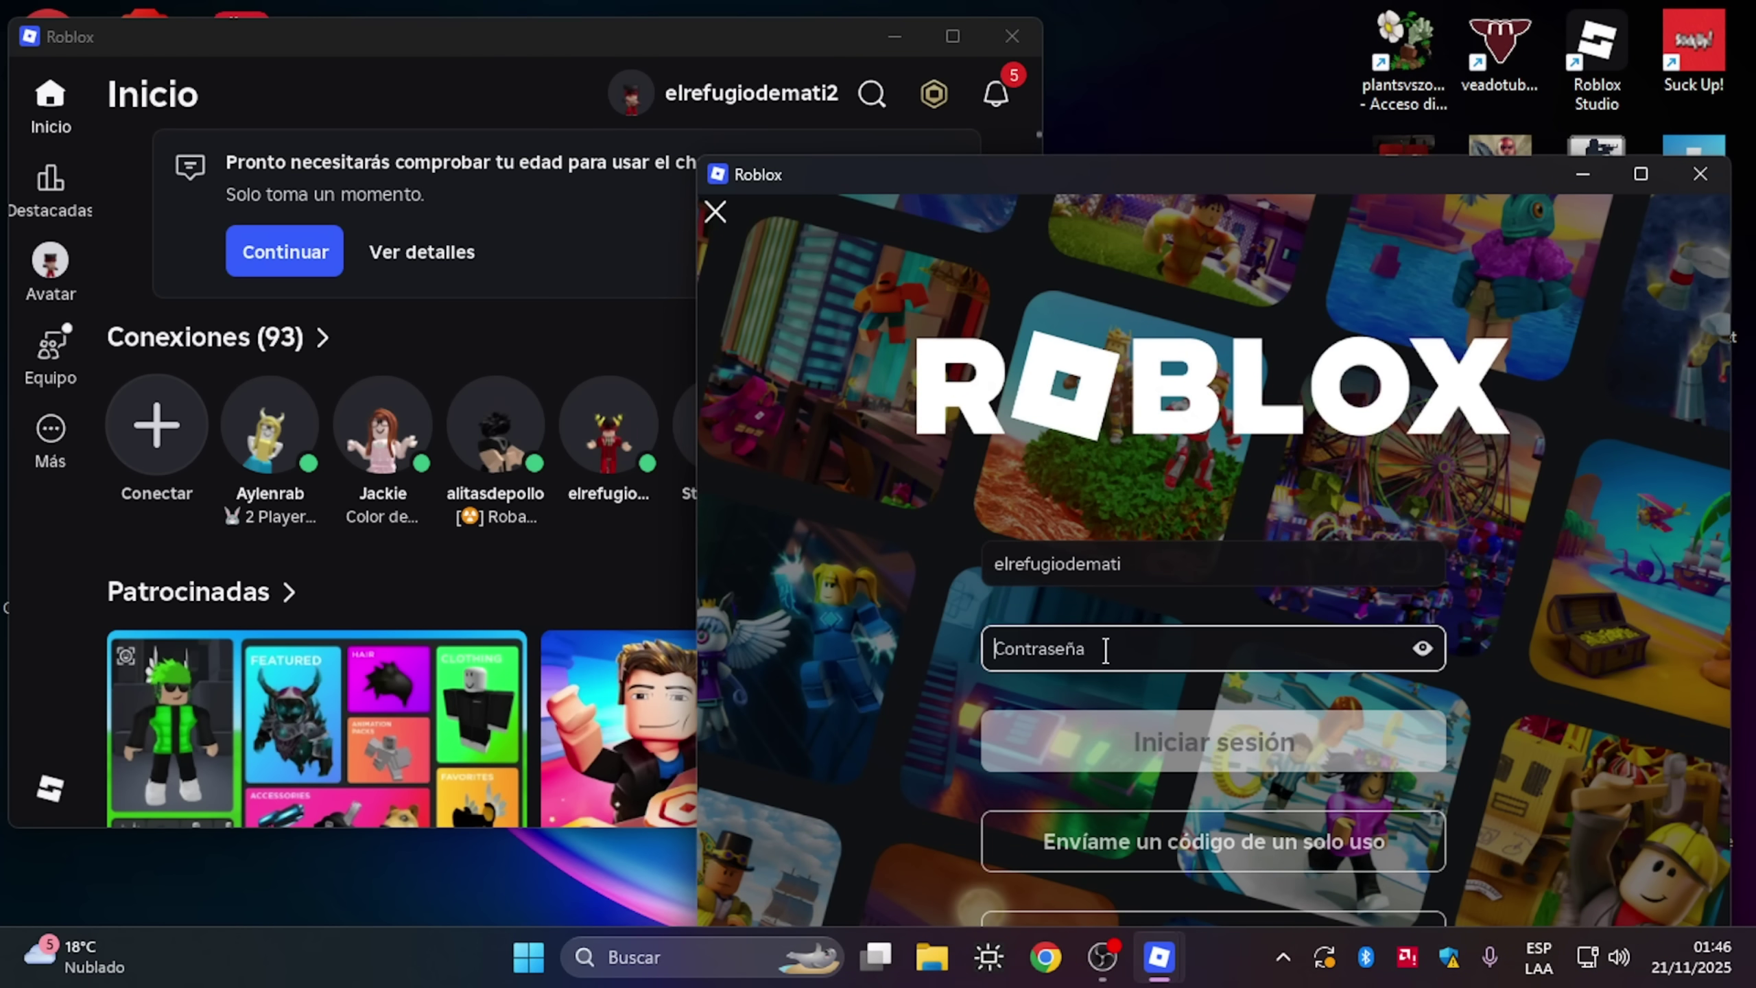
type("•")
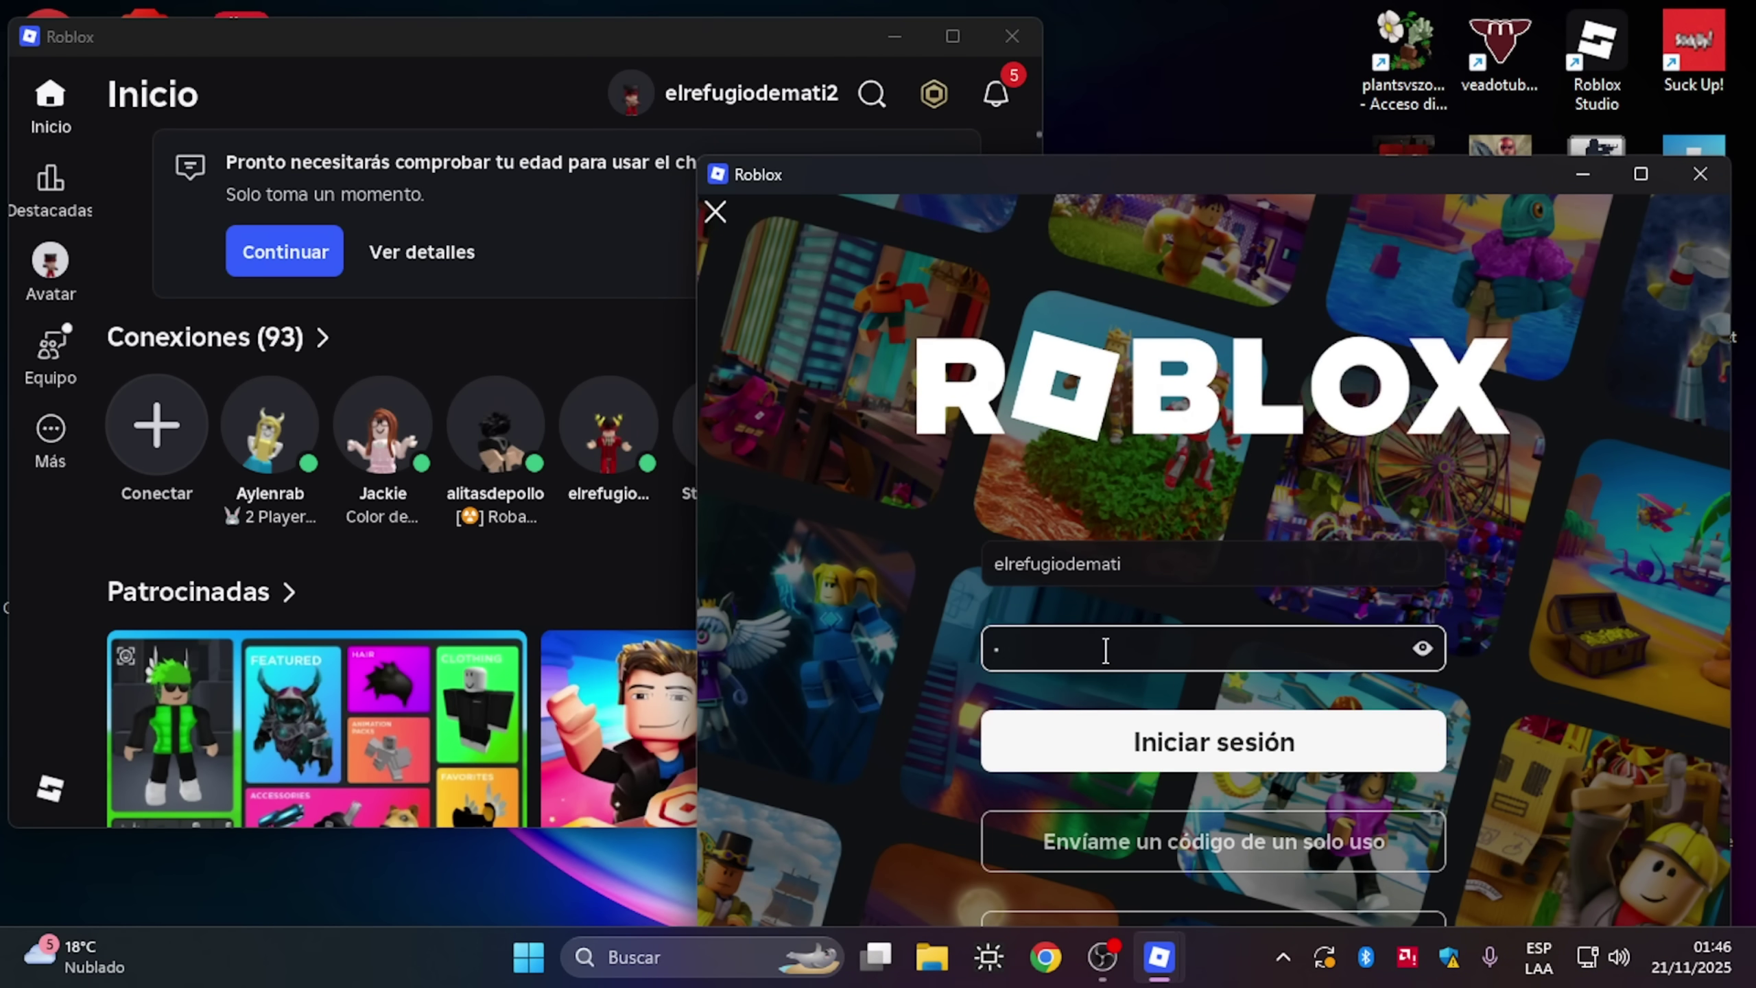
type("•••••••")
key("Return")
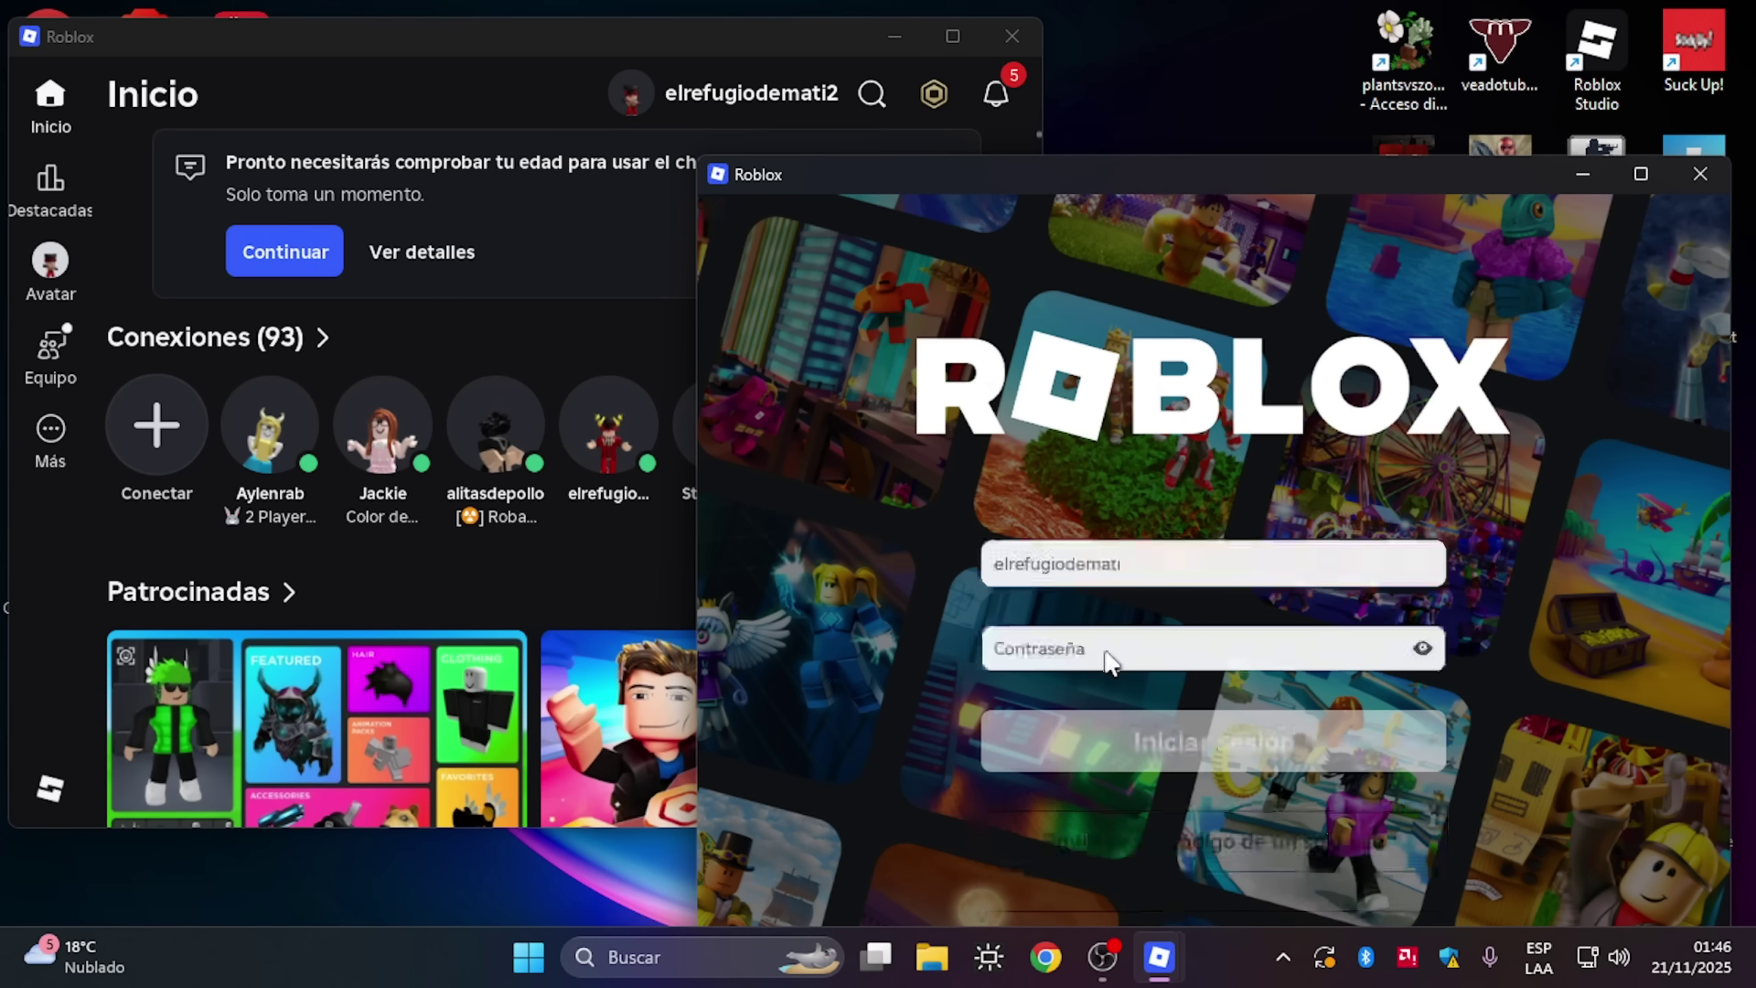
left_click_drag(1073, 172, 1089, 59)
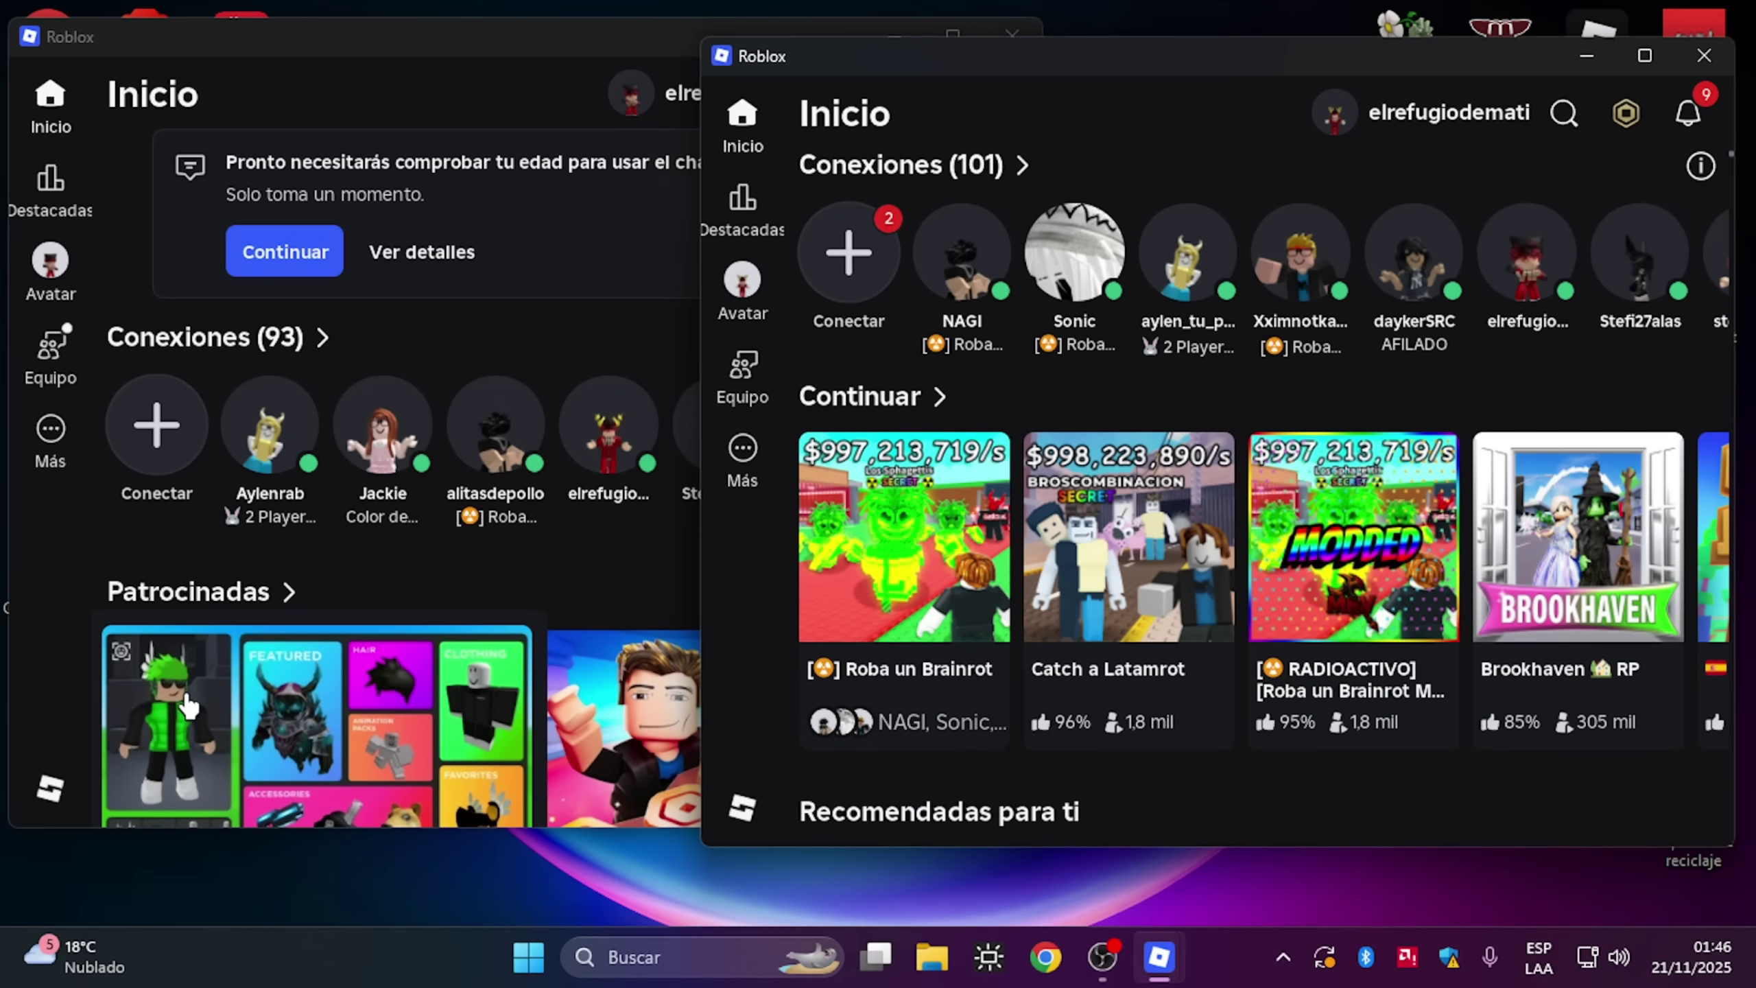
Step: In the second account's window, open the Roba un Brainrot experience, view its servers and join one
left_click(38, 596)
scroll(373, 542, "down", 10)
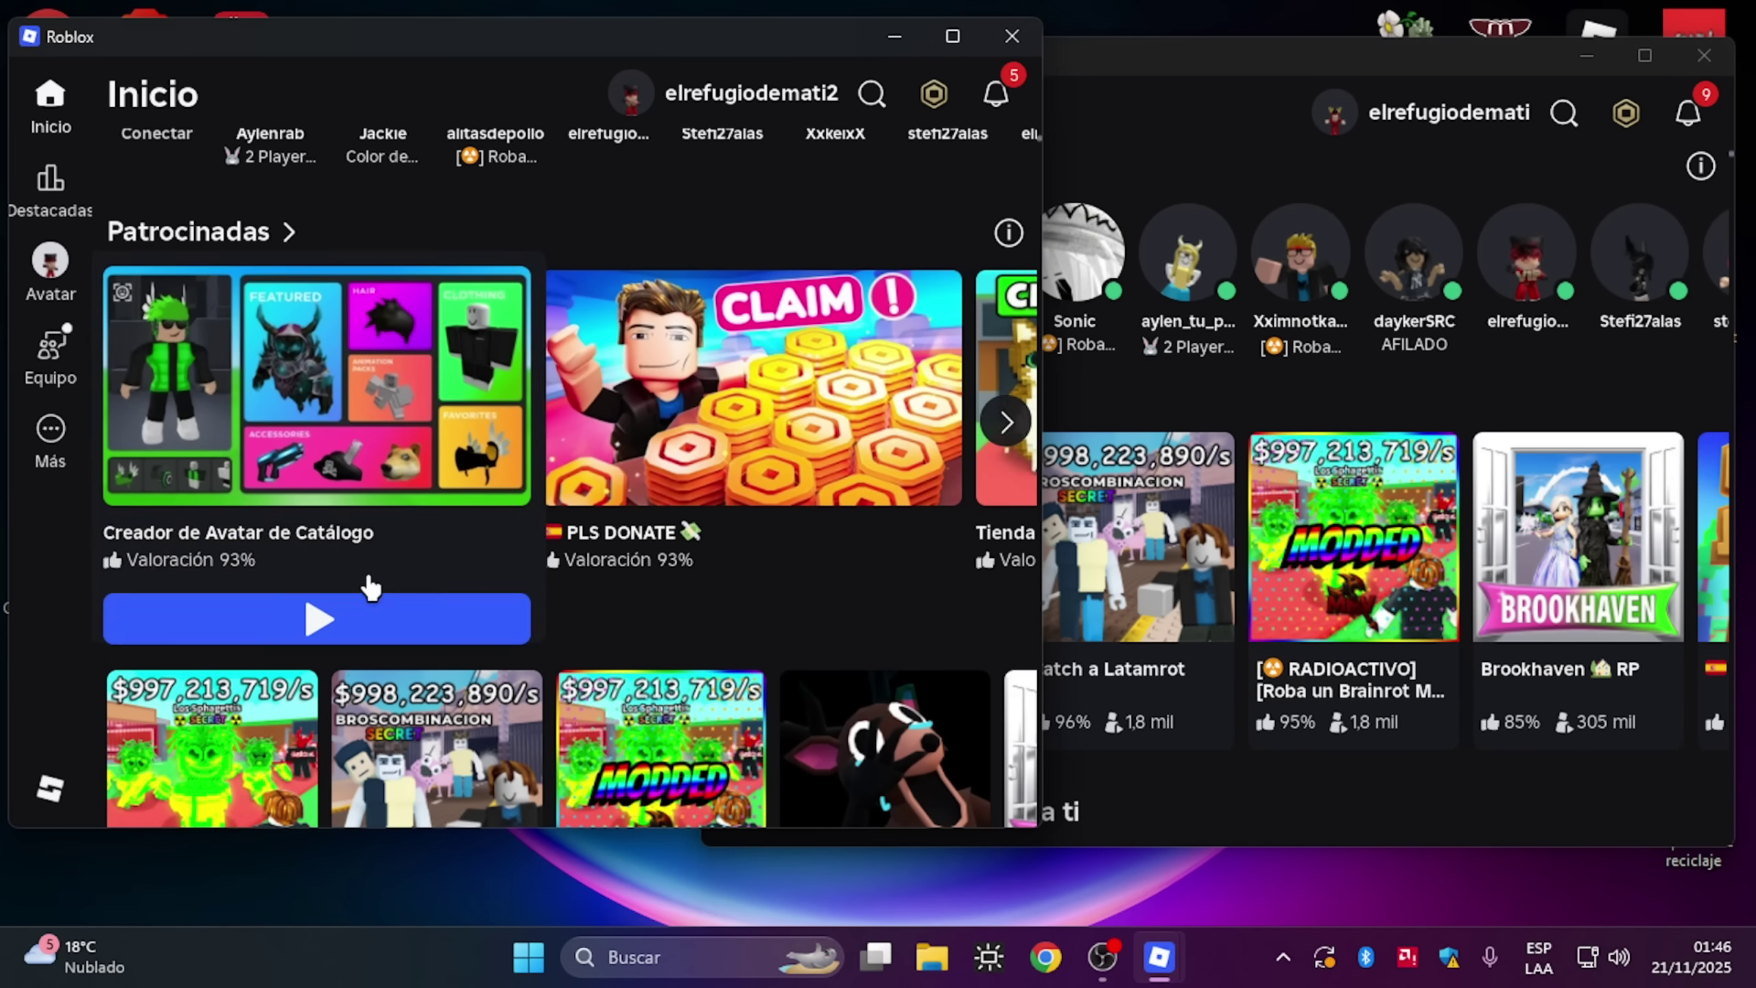
left_click(247, 462)
scroll(345, 514, "down", 8)
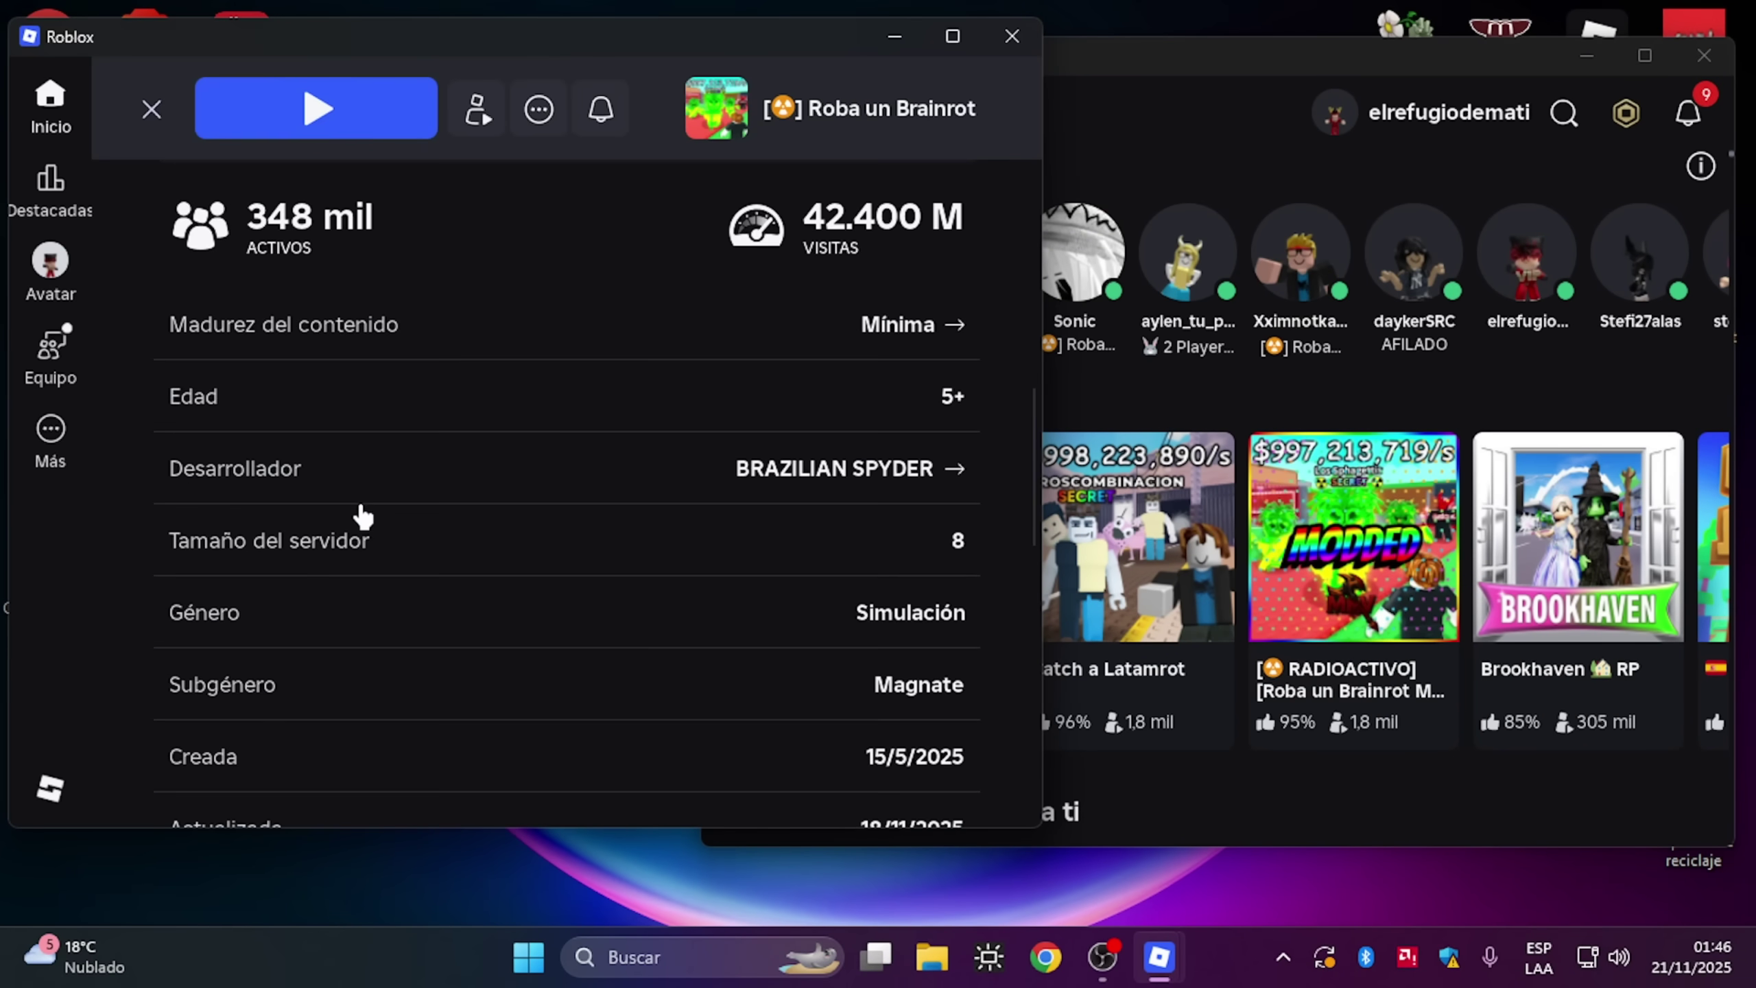
left_click(276, 673)
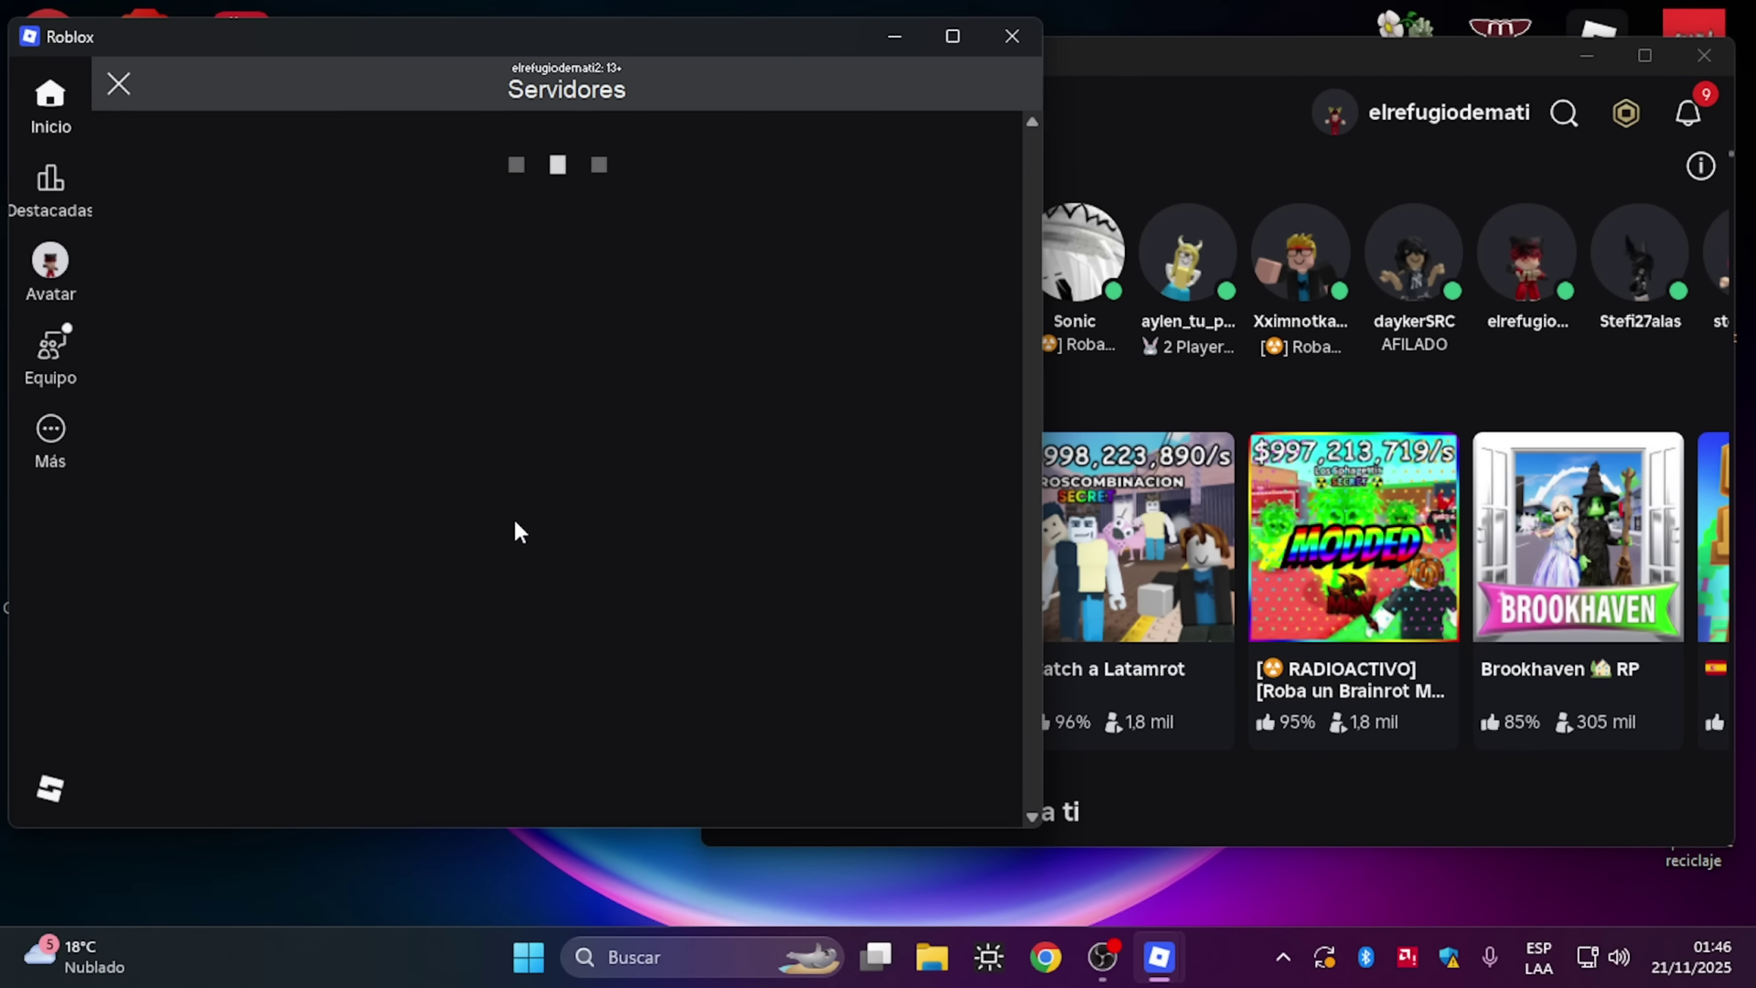
left_click(264, 779)
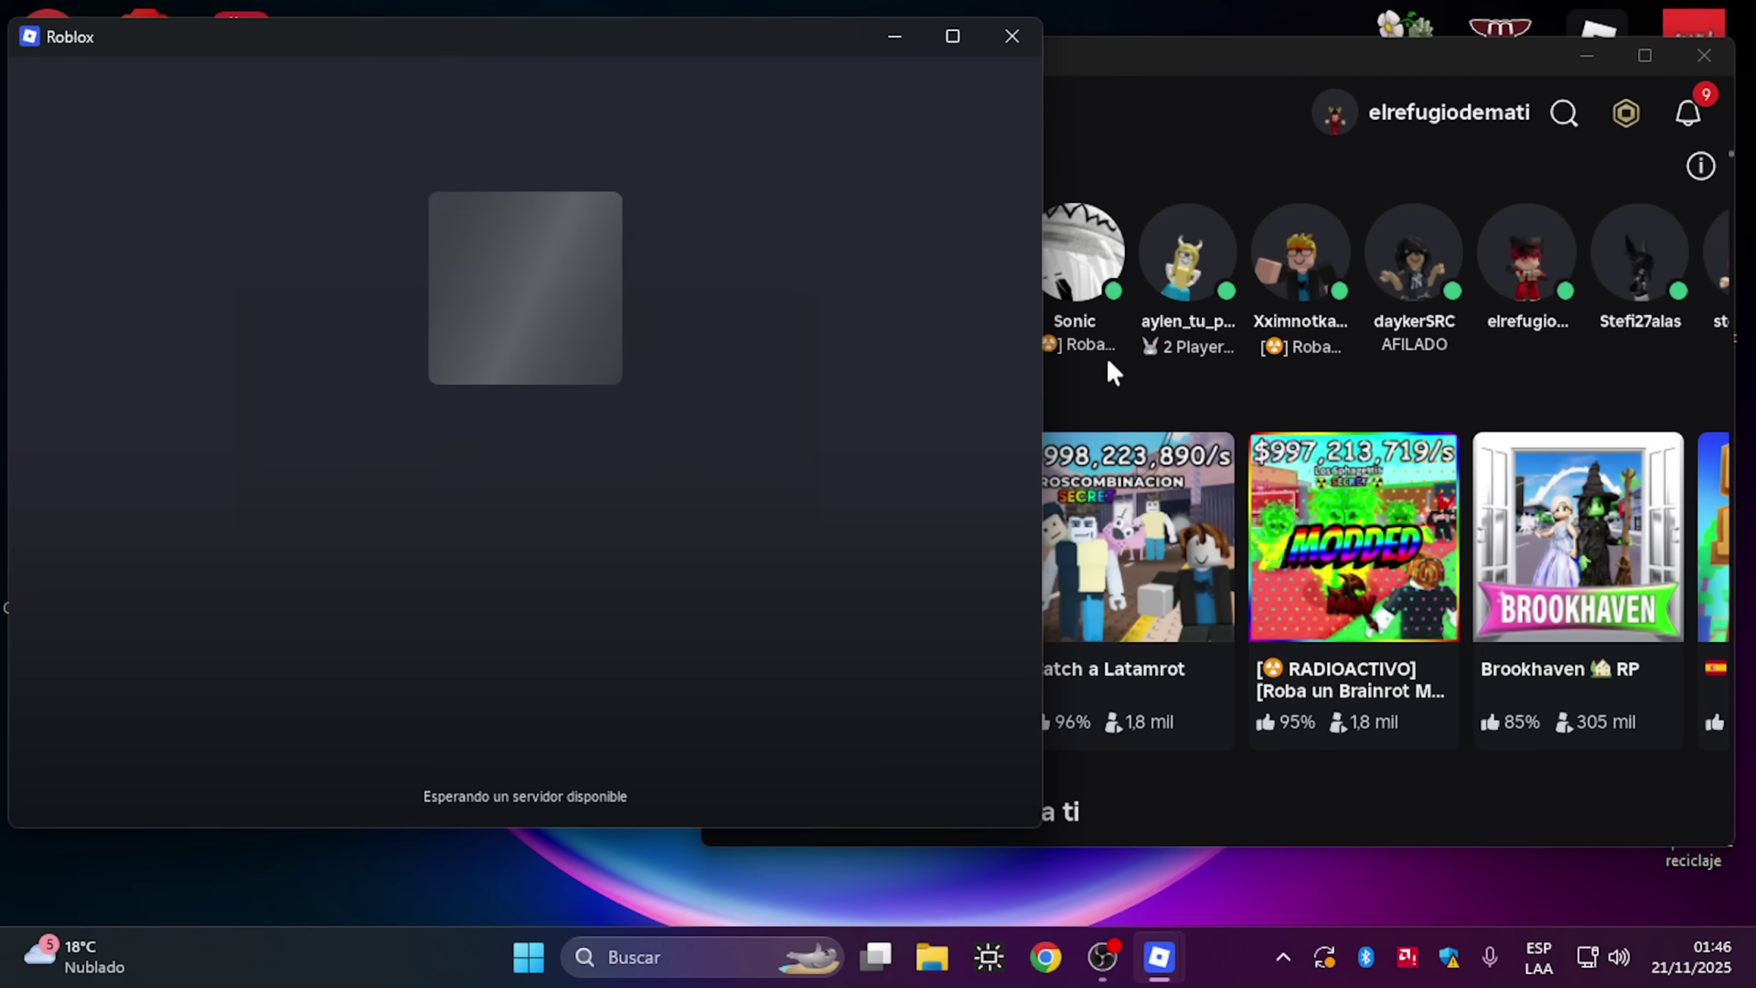
Step: From the first account's connections, join the second account's Roba un Brainrot server and walk the character backward
left_click(1172, 161)
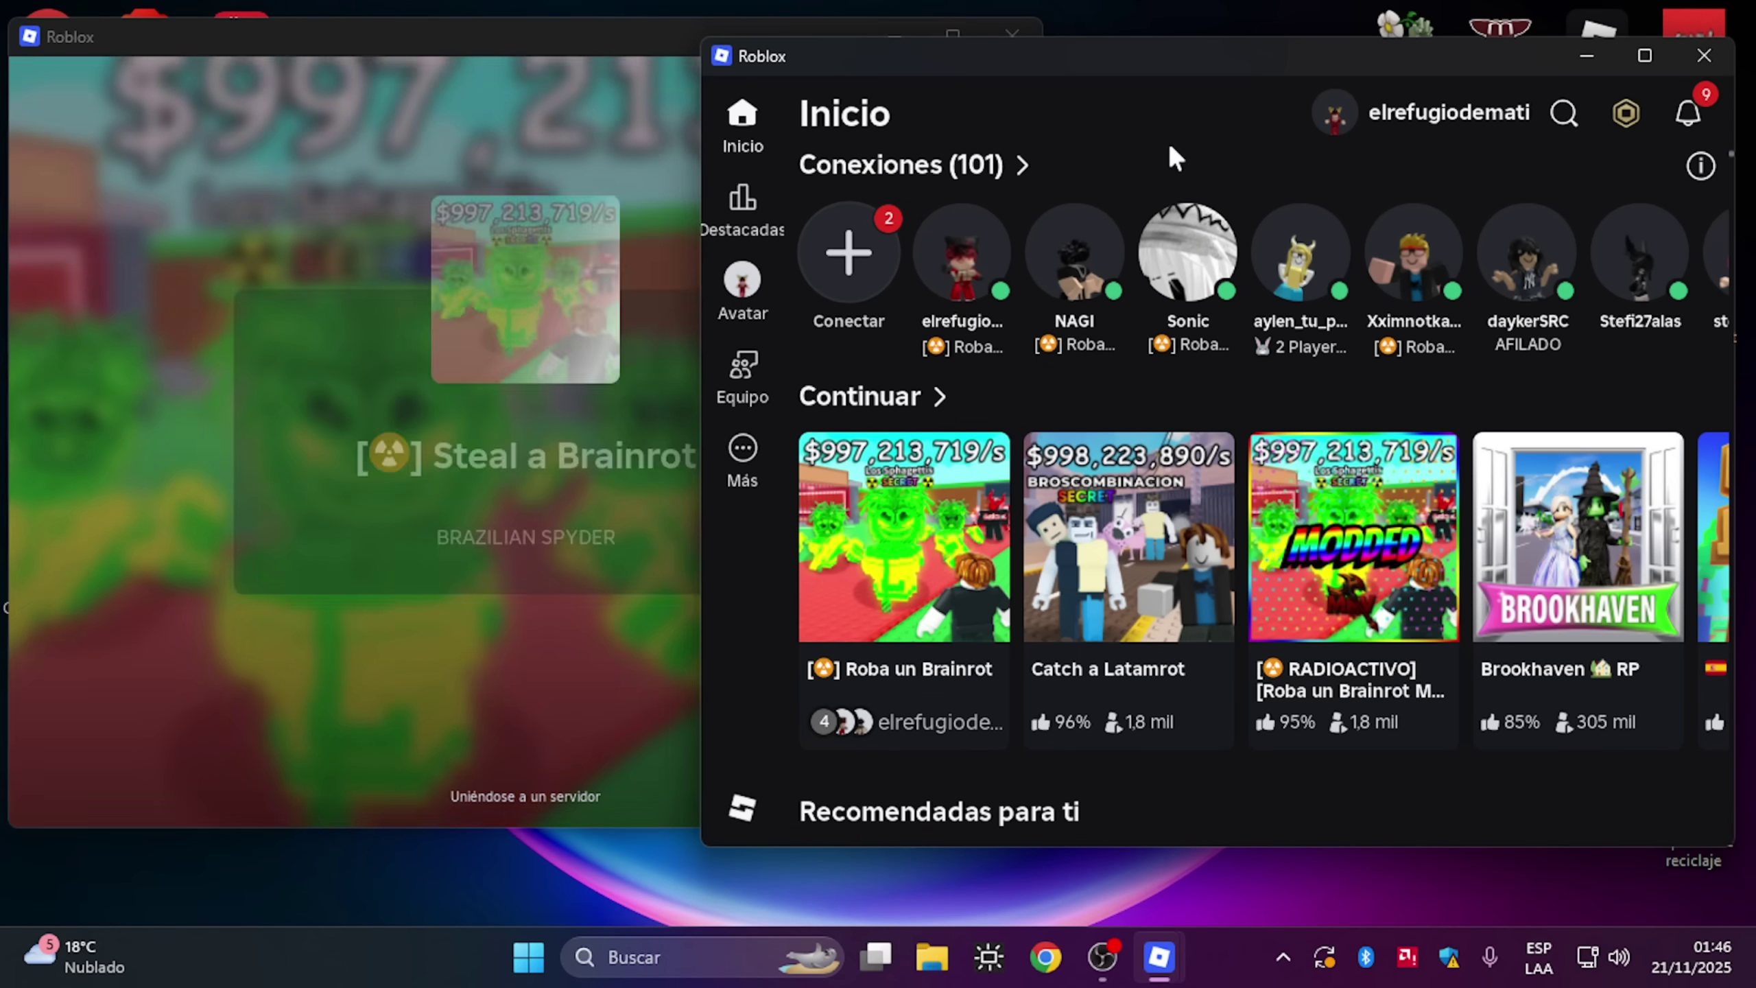
left_click(1178, 256)
left_click(1135, 476)
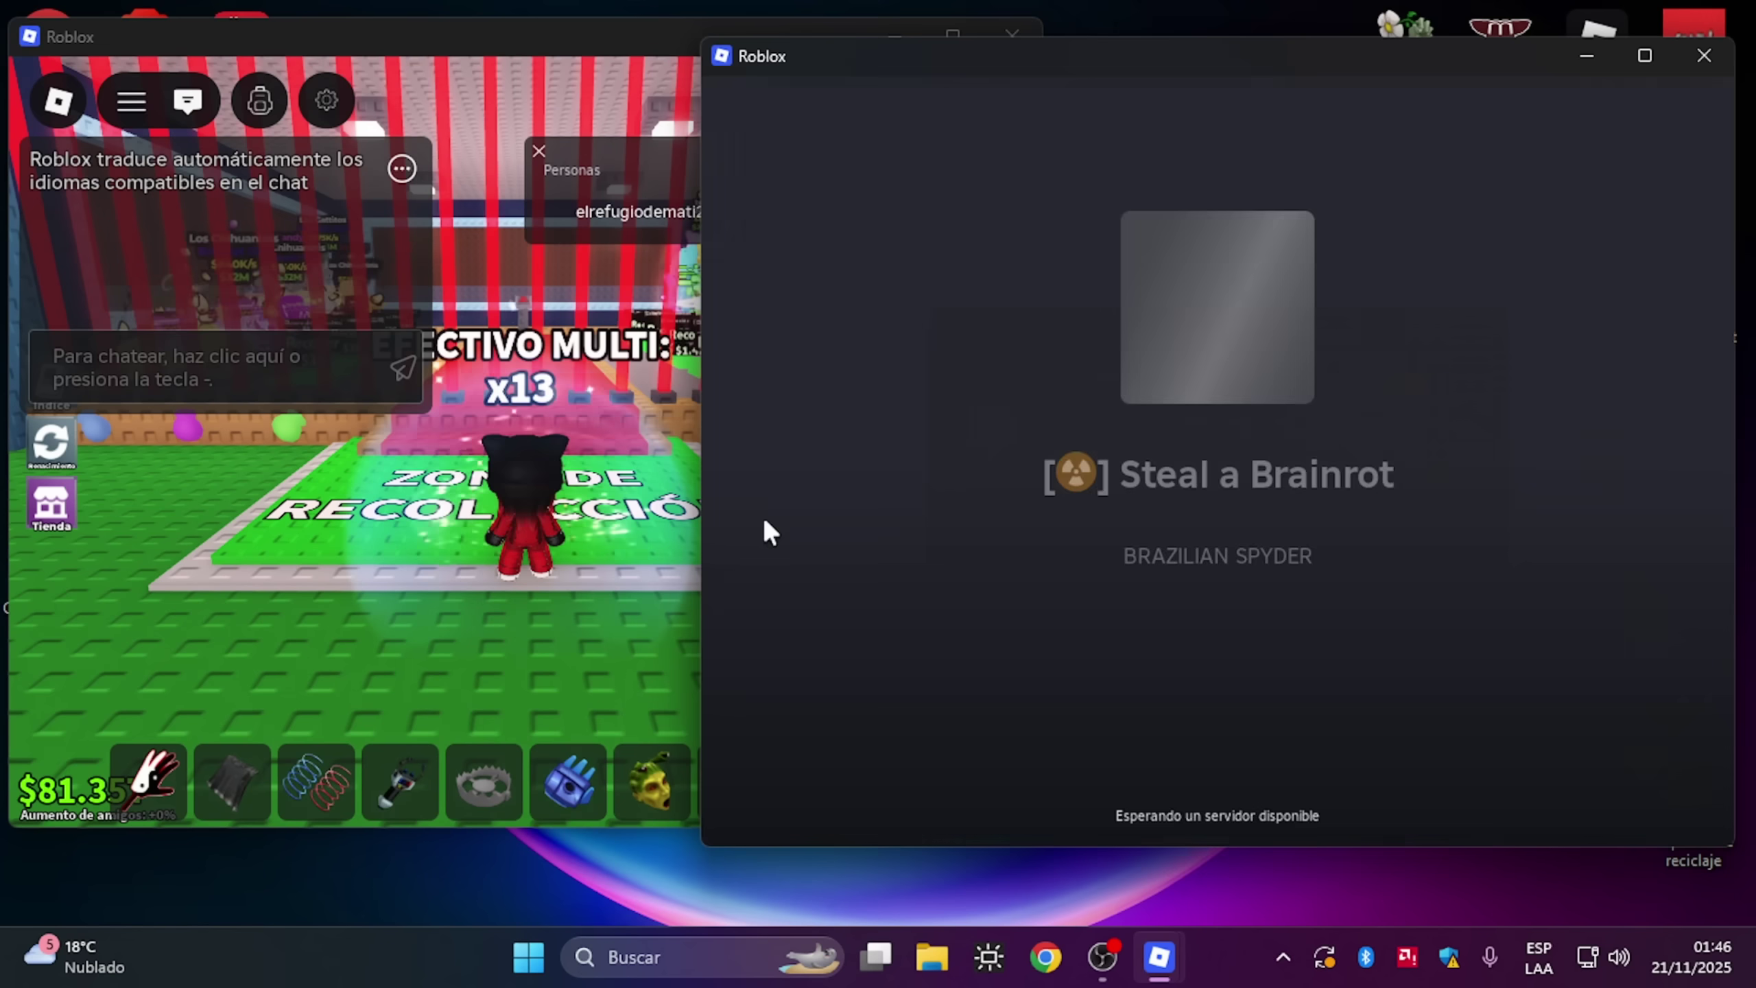
key("s")
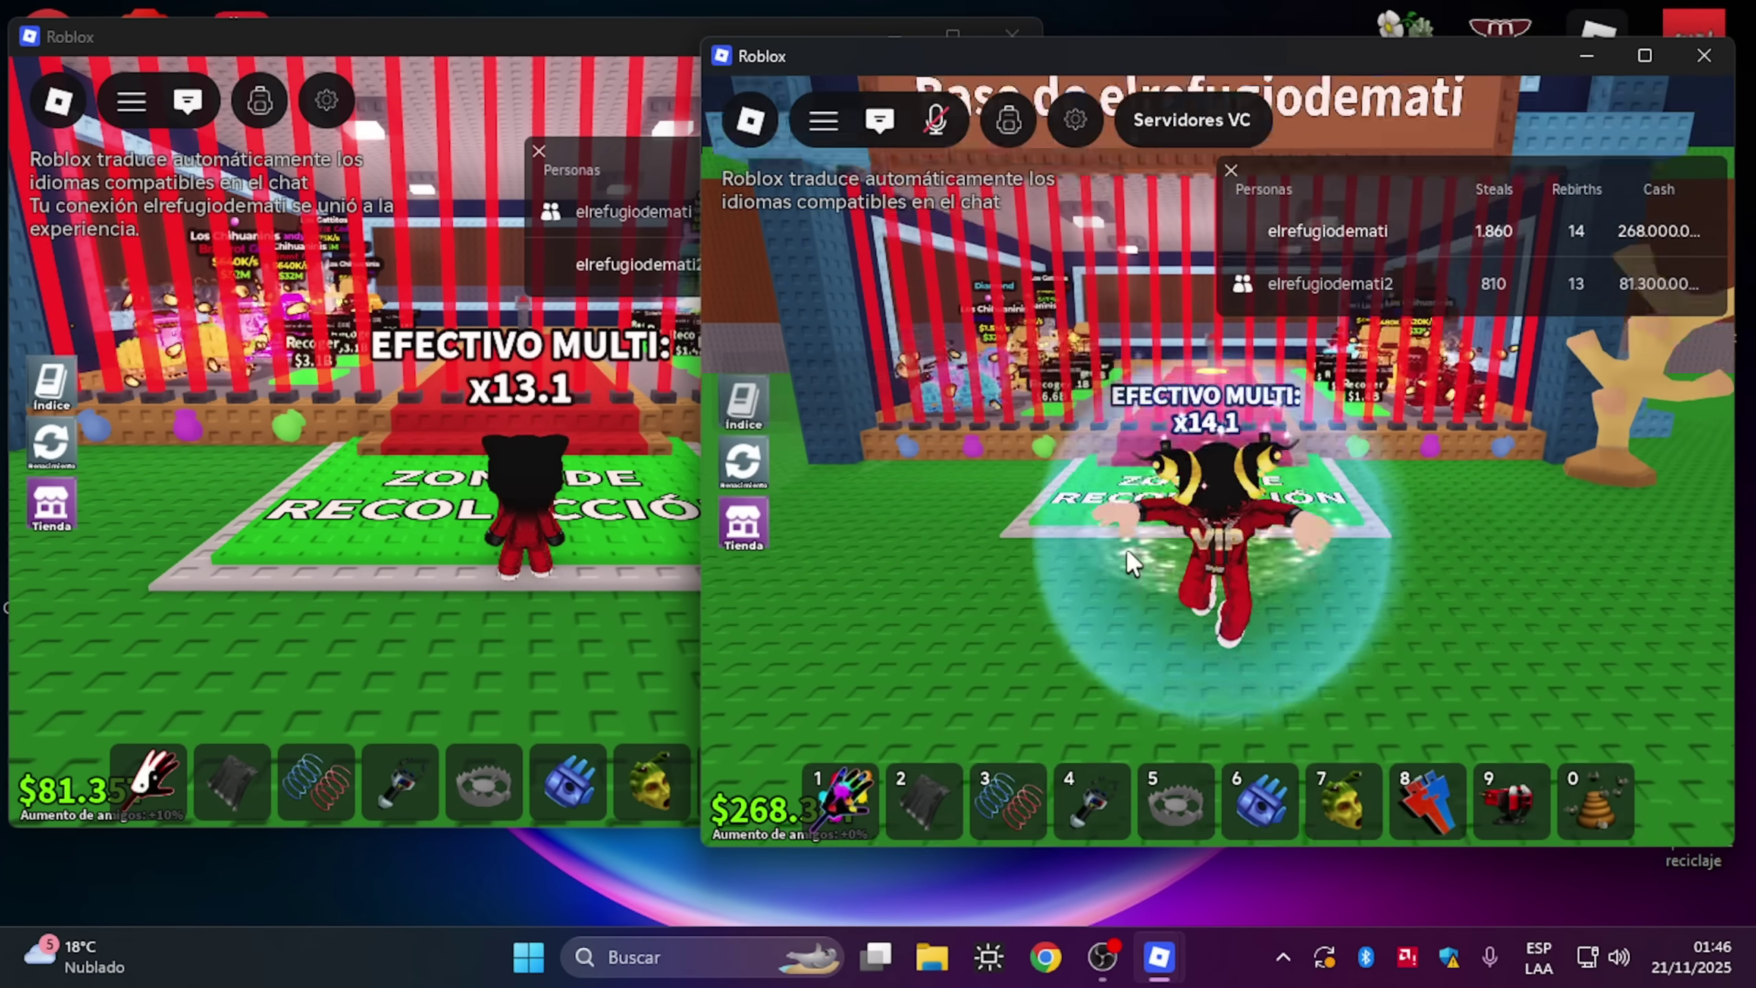
Step: Walk the second account's character from its base past the Brainrot merchant to the Tienda stall and onto the grass
left_click(589, 522)
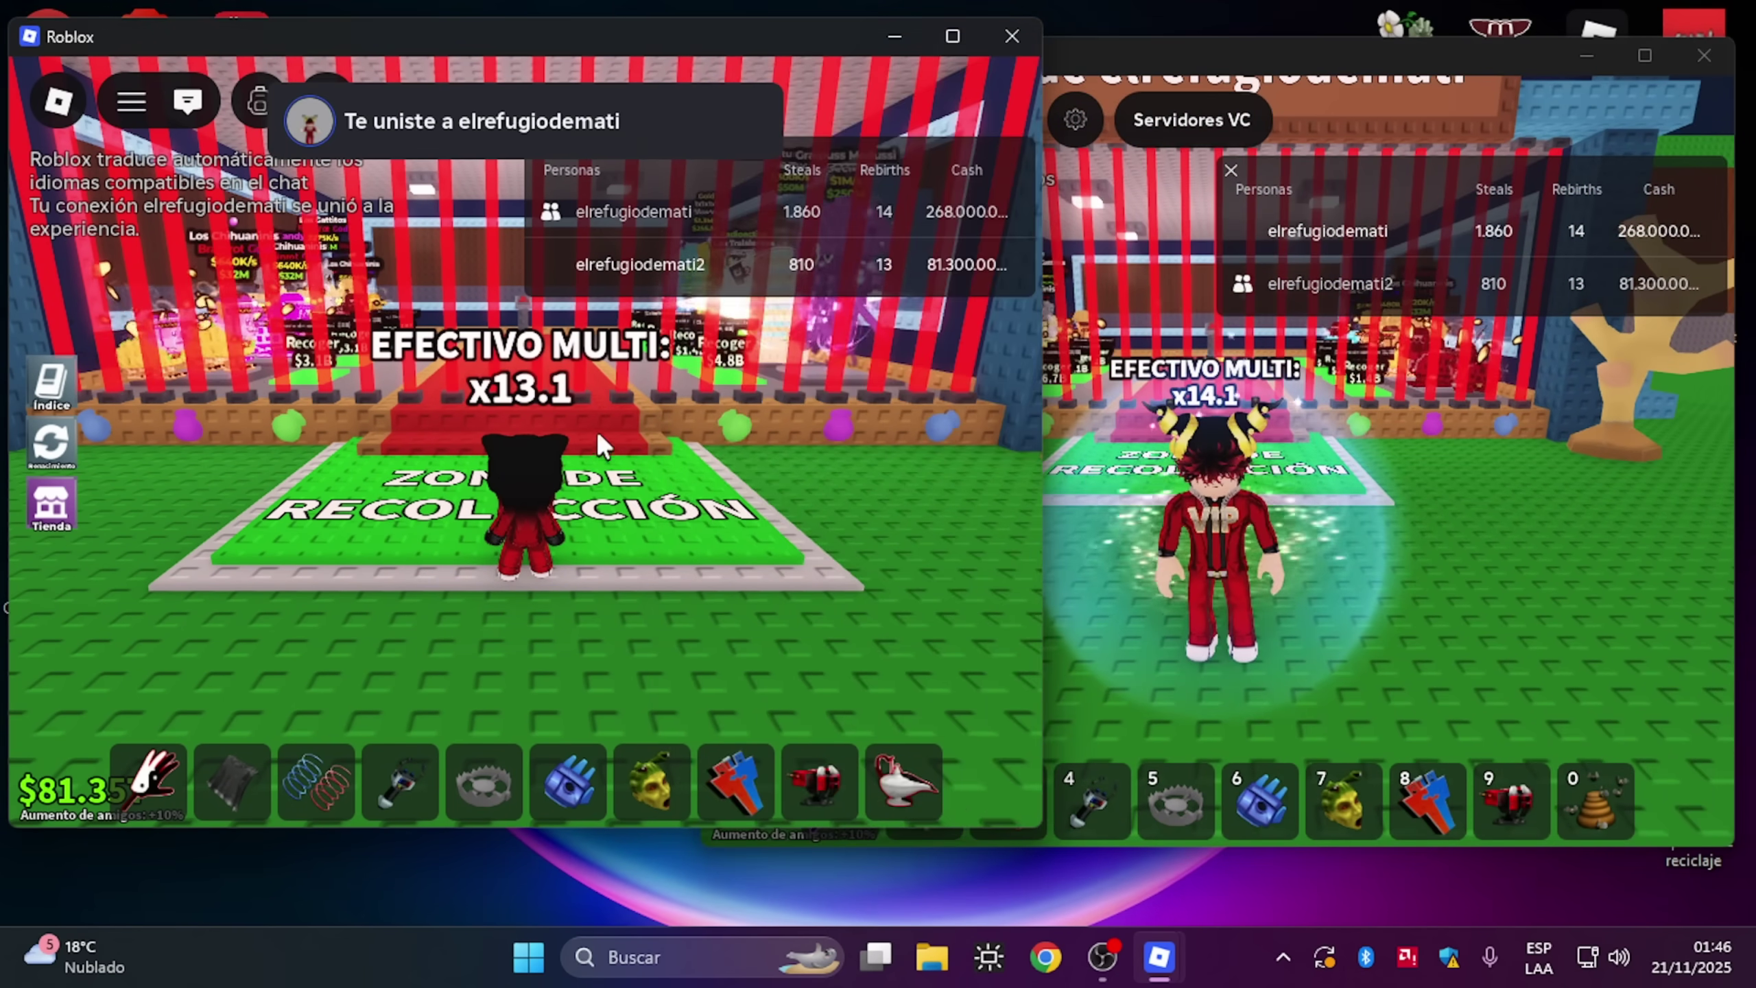
key("w")
key("s")
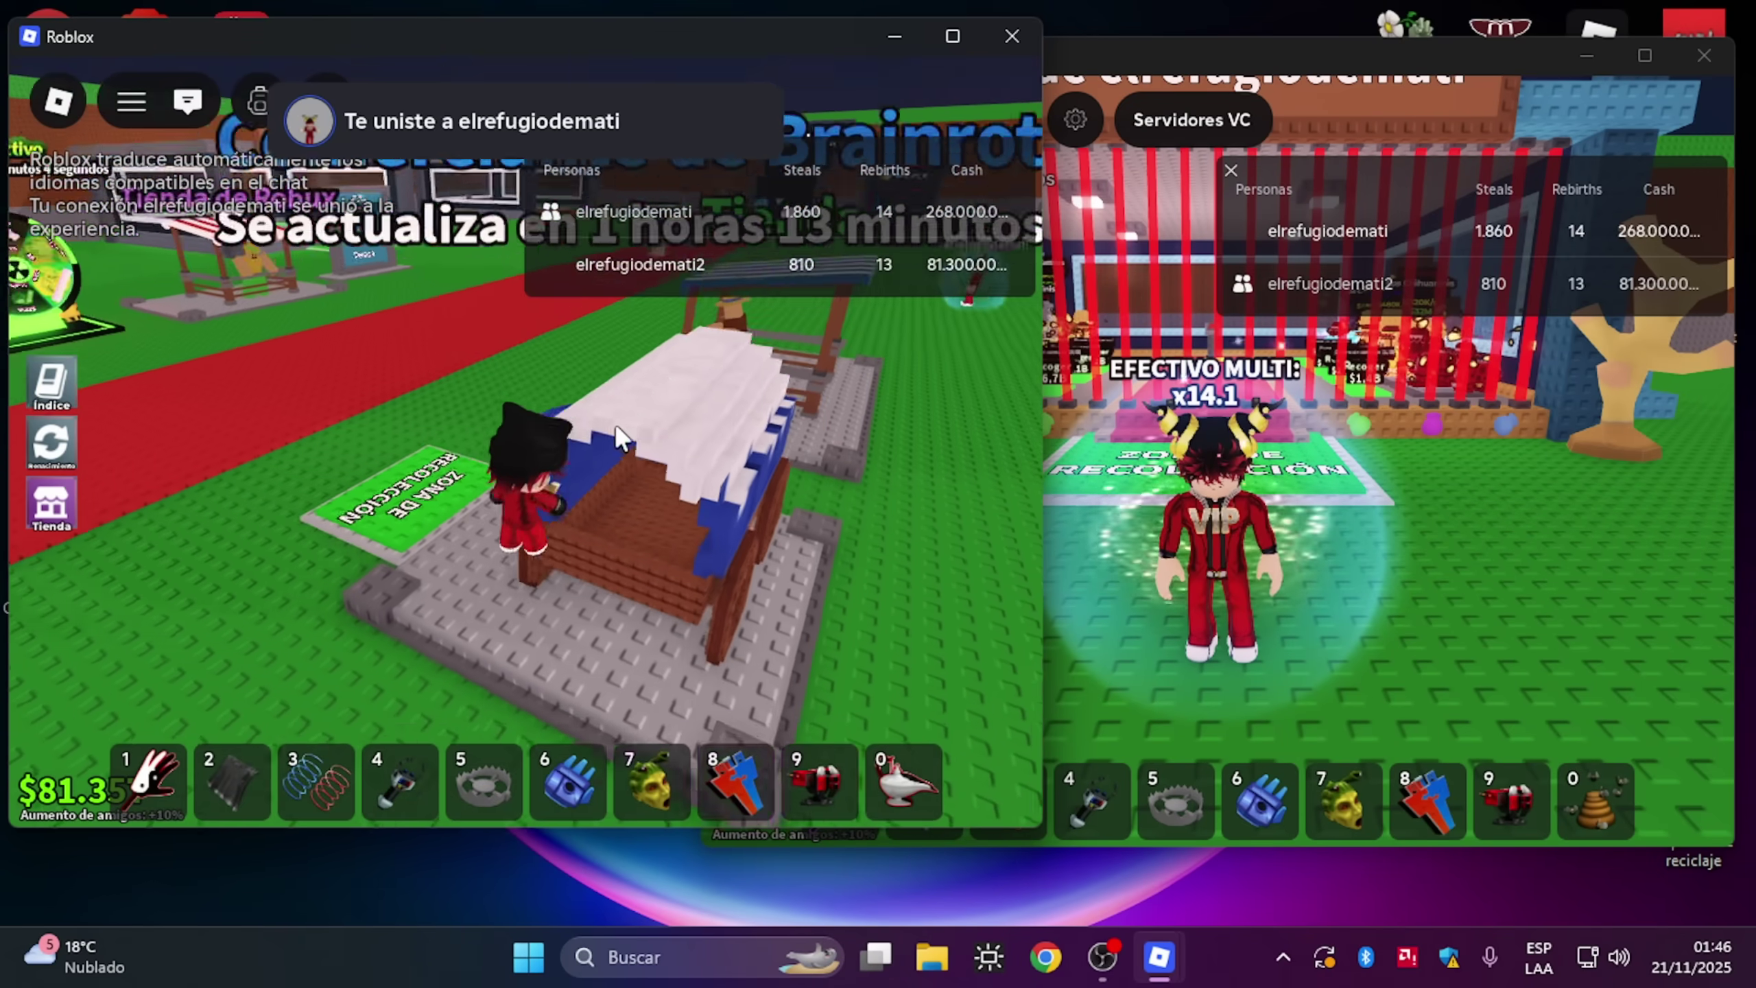
key("w")
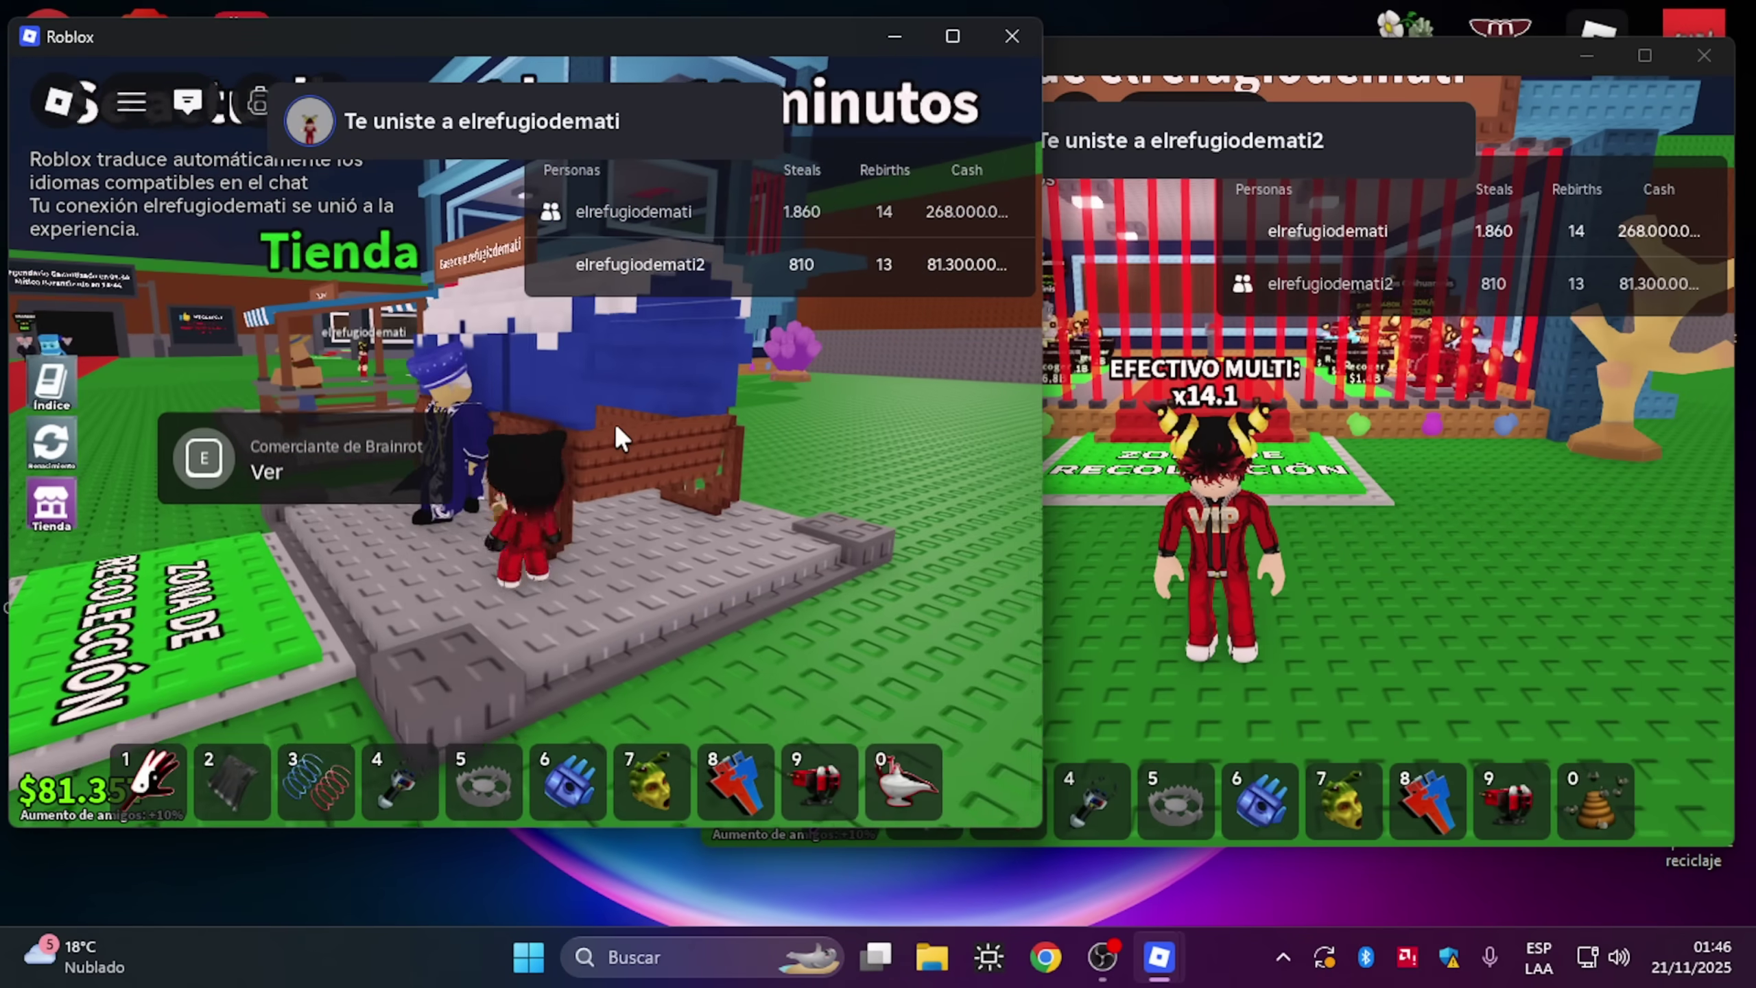
key("w")
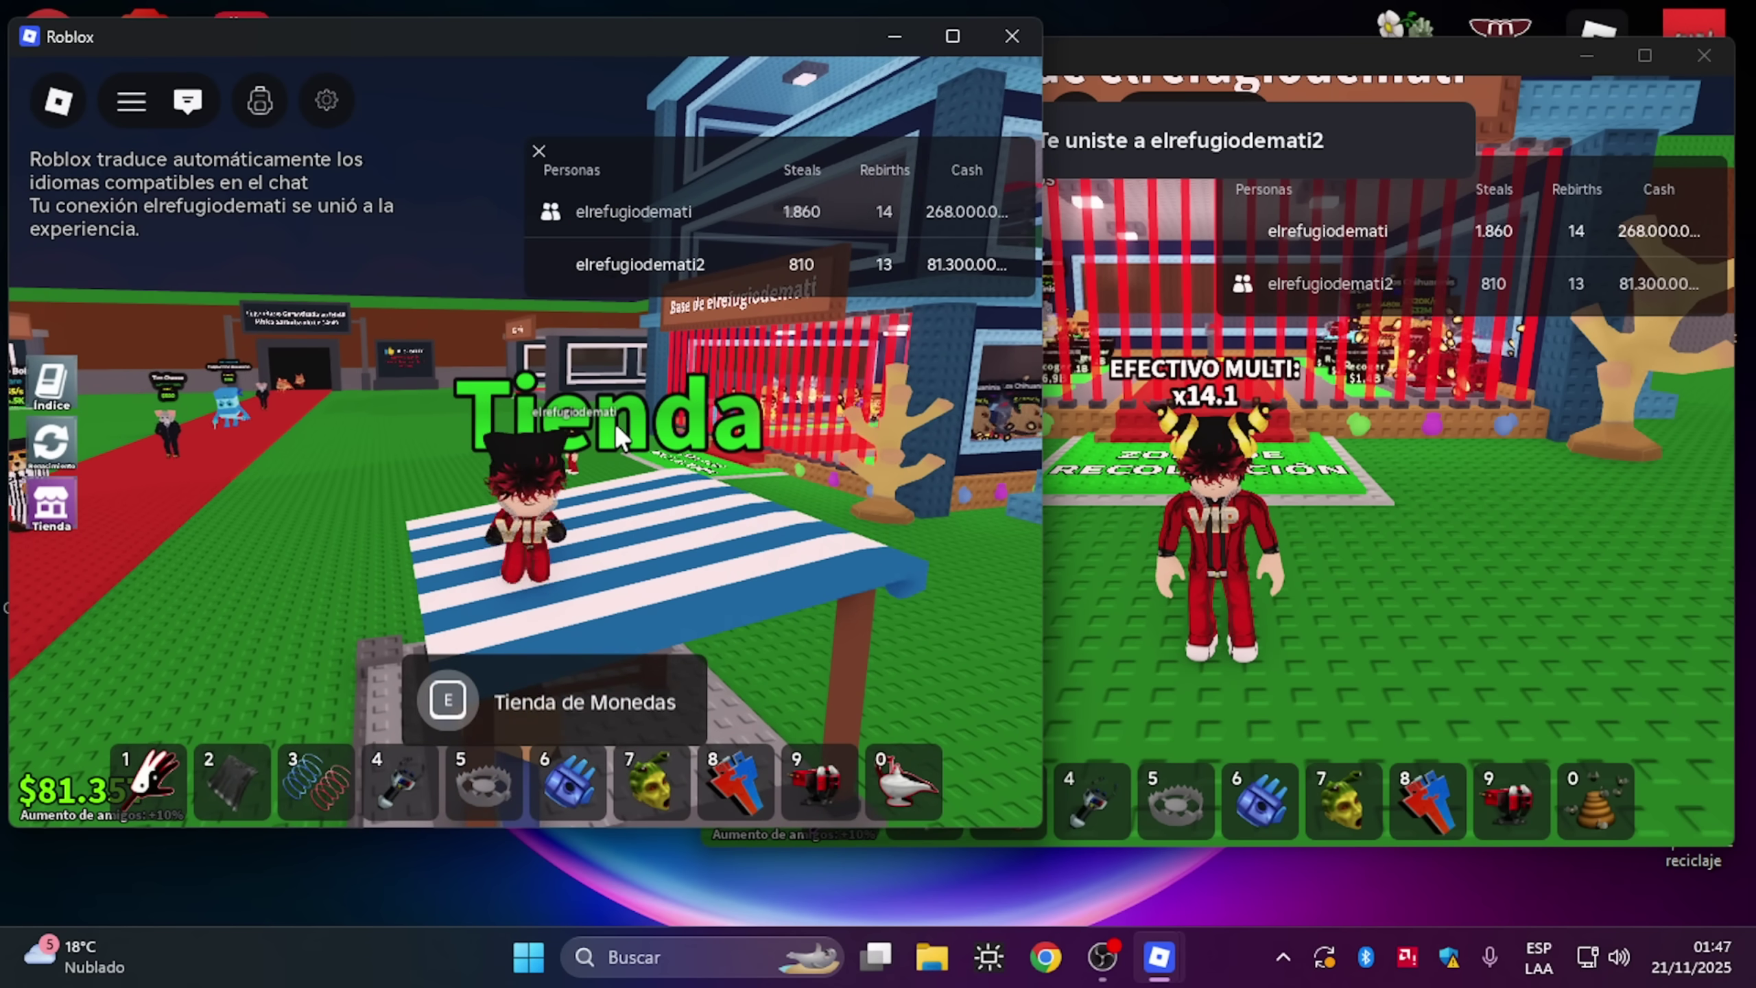
key("s")
key("s")
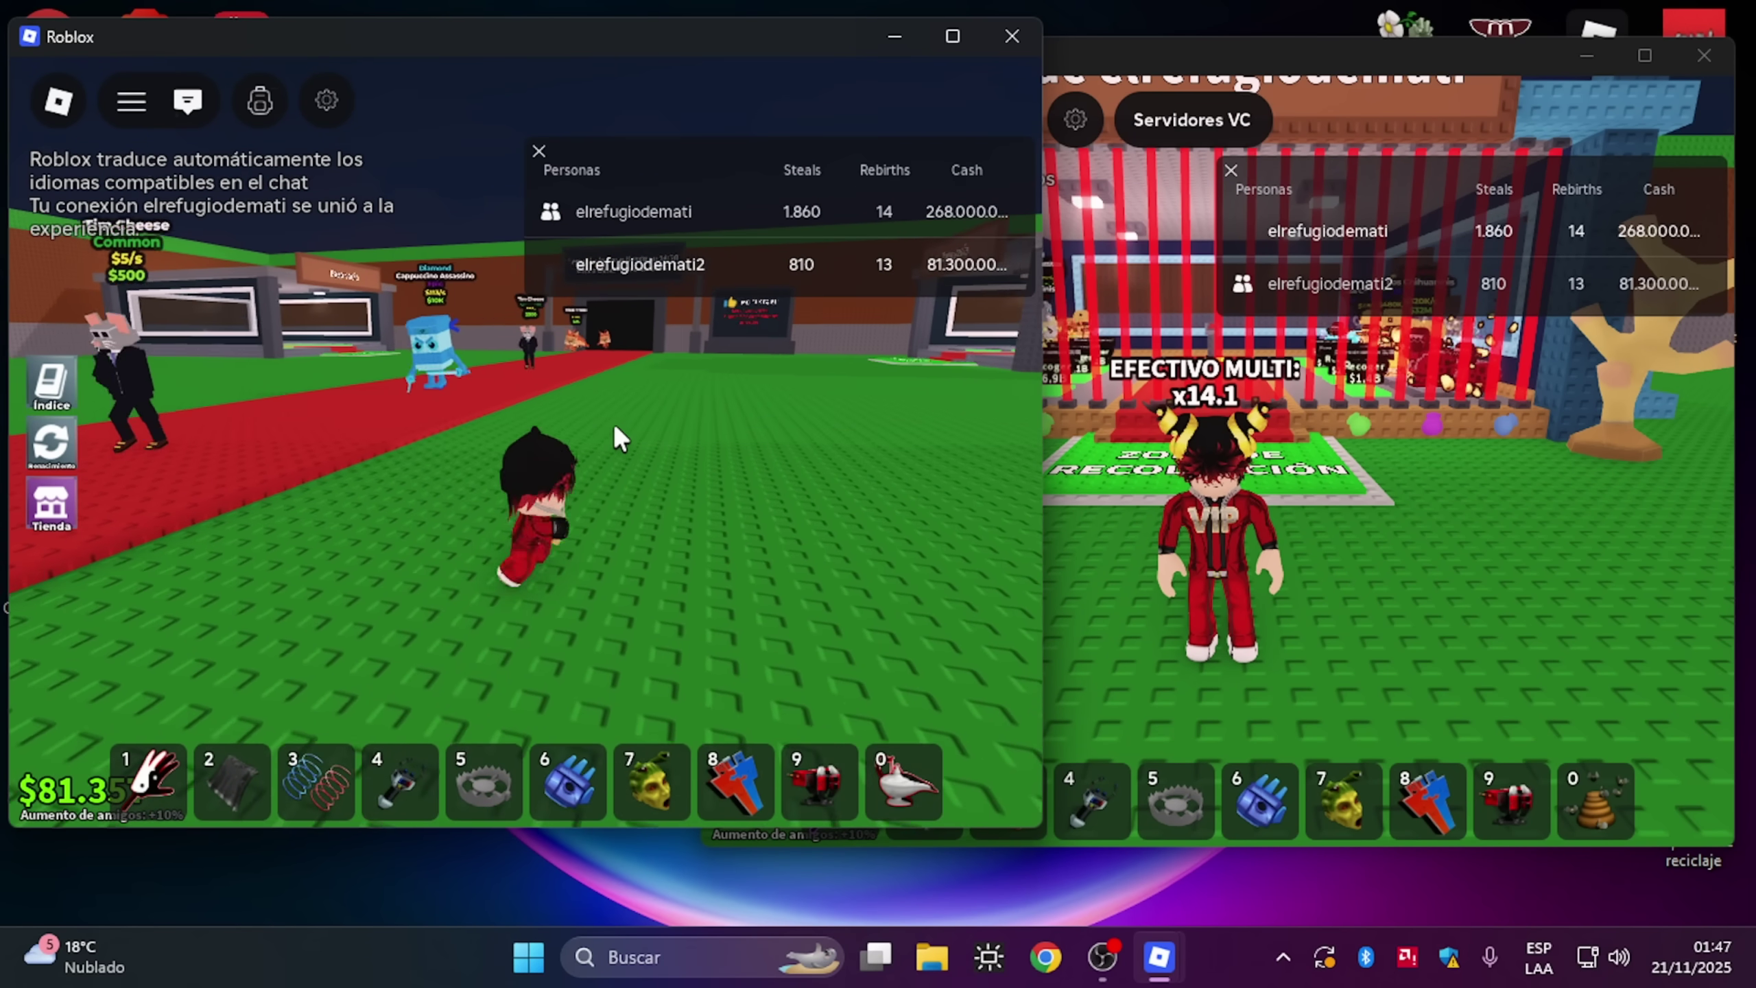
Step: Alternate between the two game windows, moving each account's character in turn across the grass
left_click(1300, 543)
key("s")
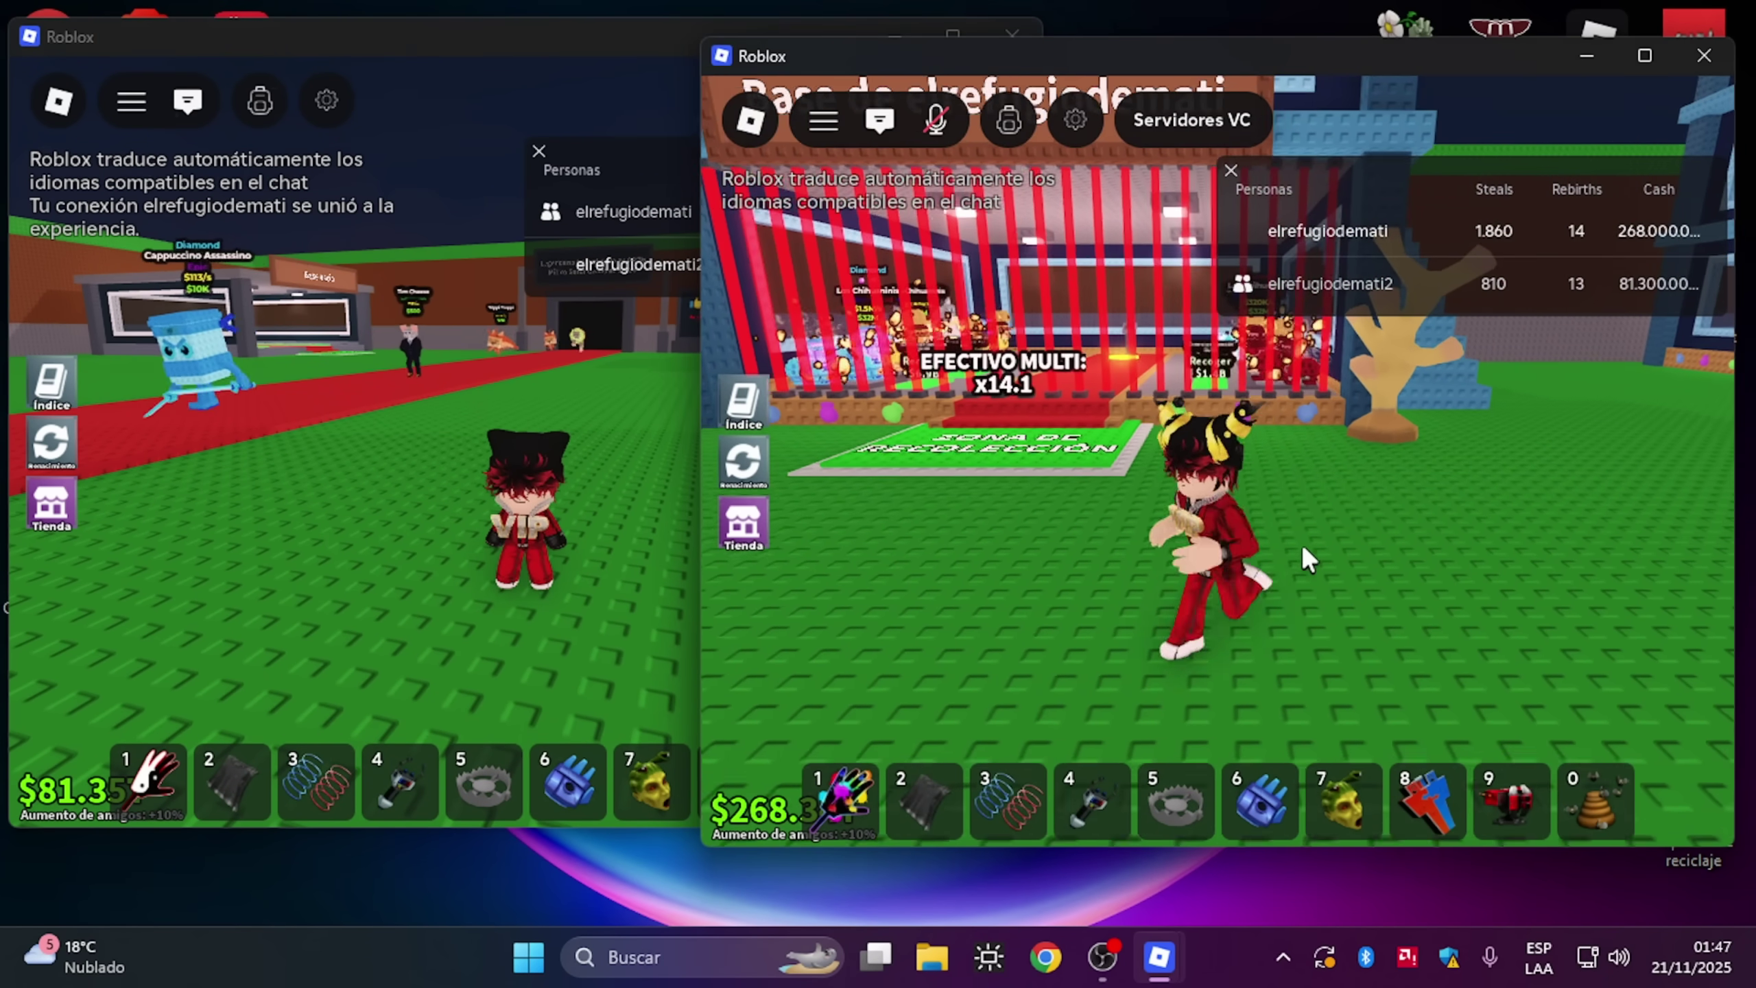
left_click(598, 544)
key("w")
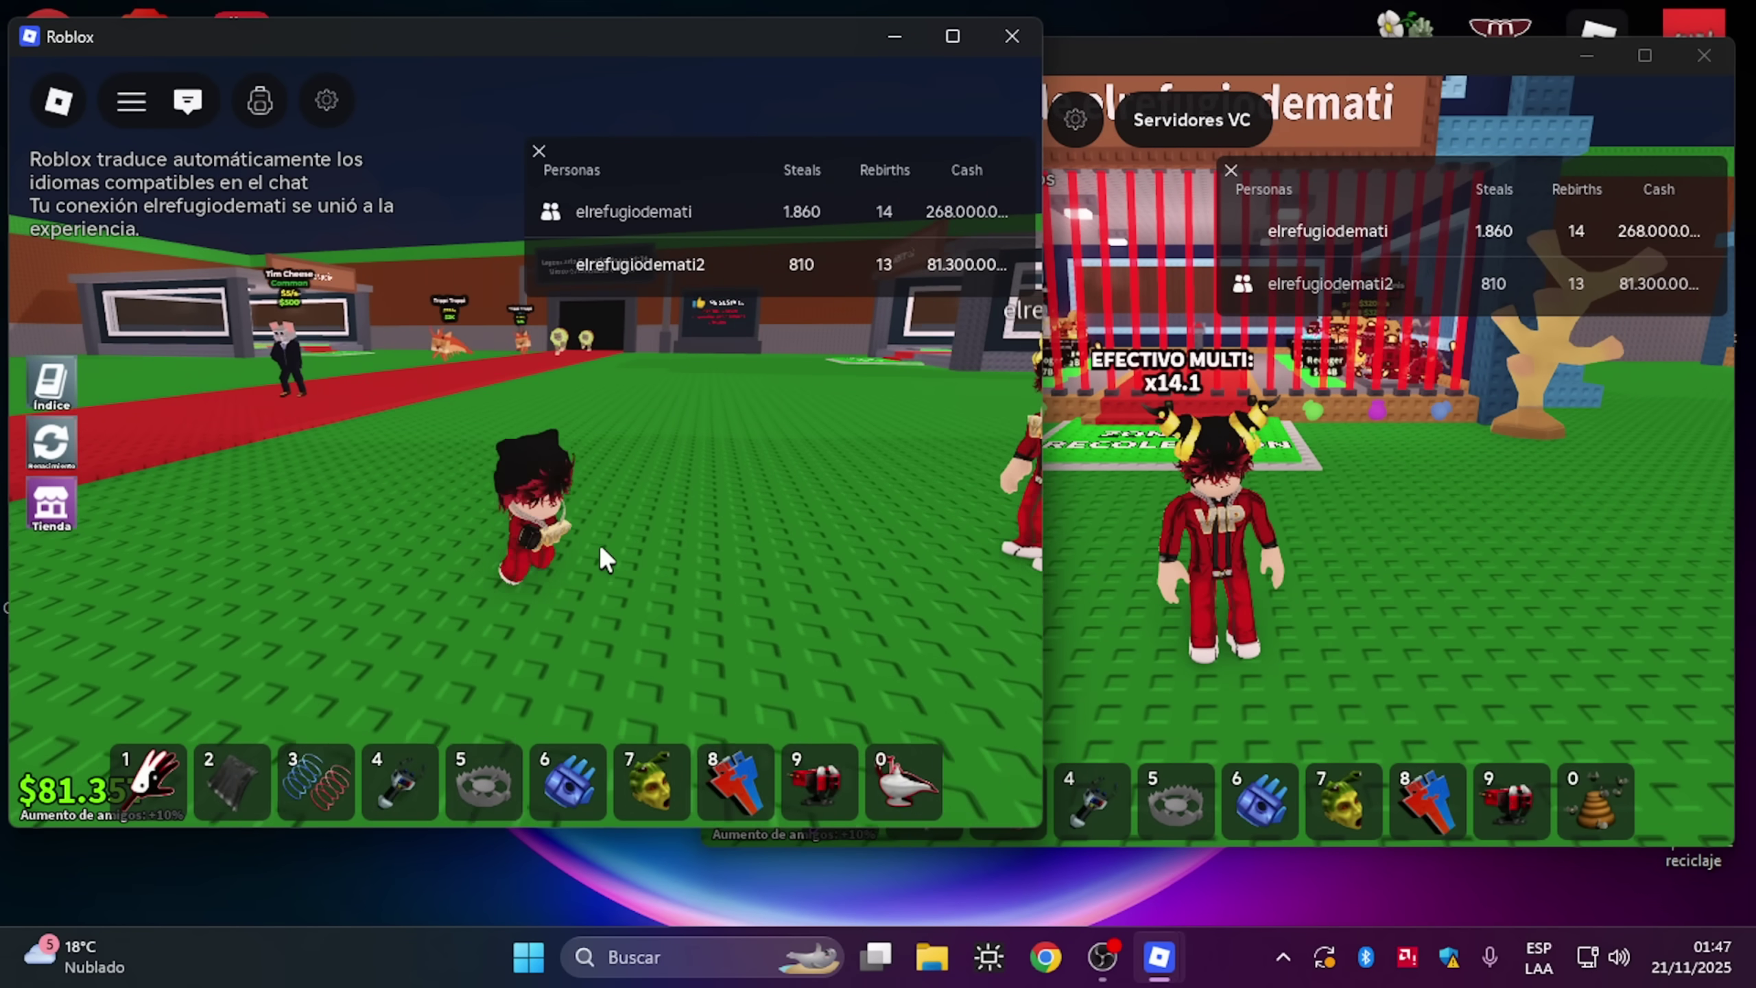
left_click(1221, 550)
key("d")
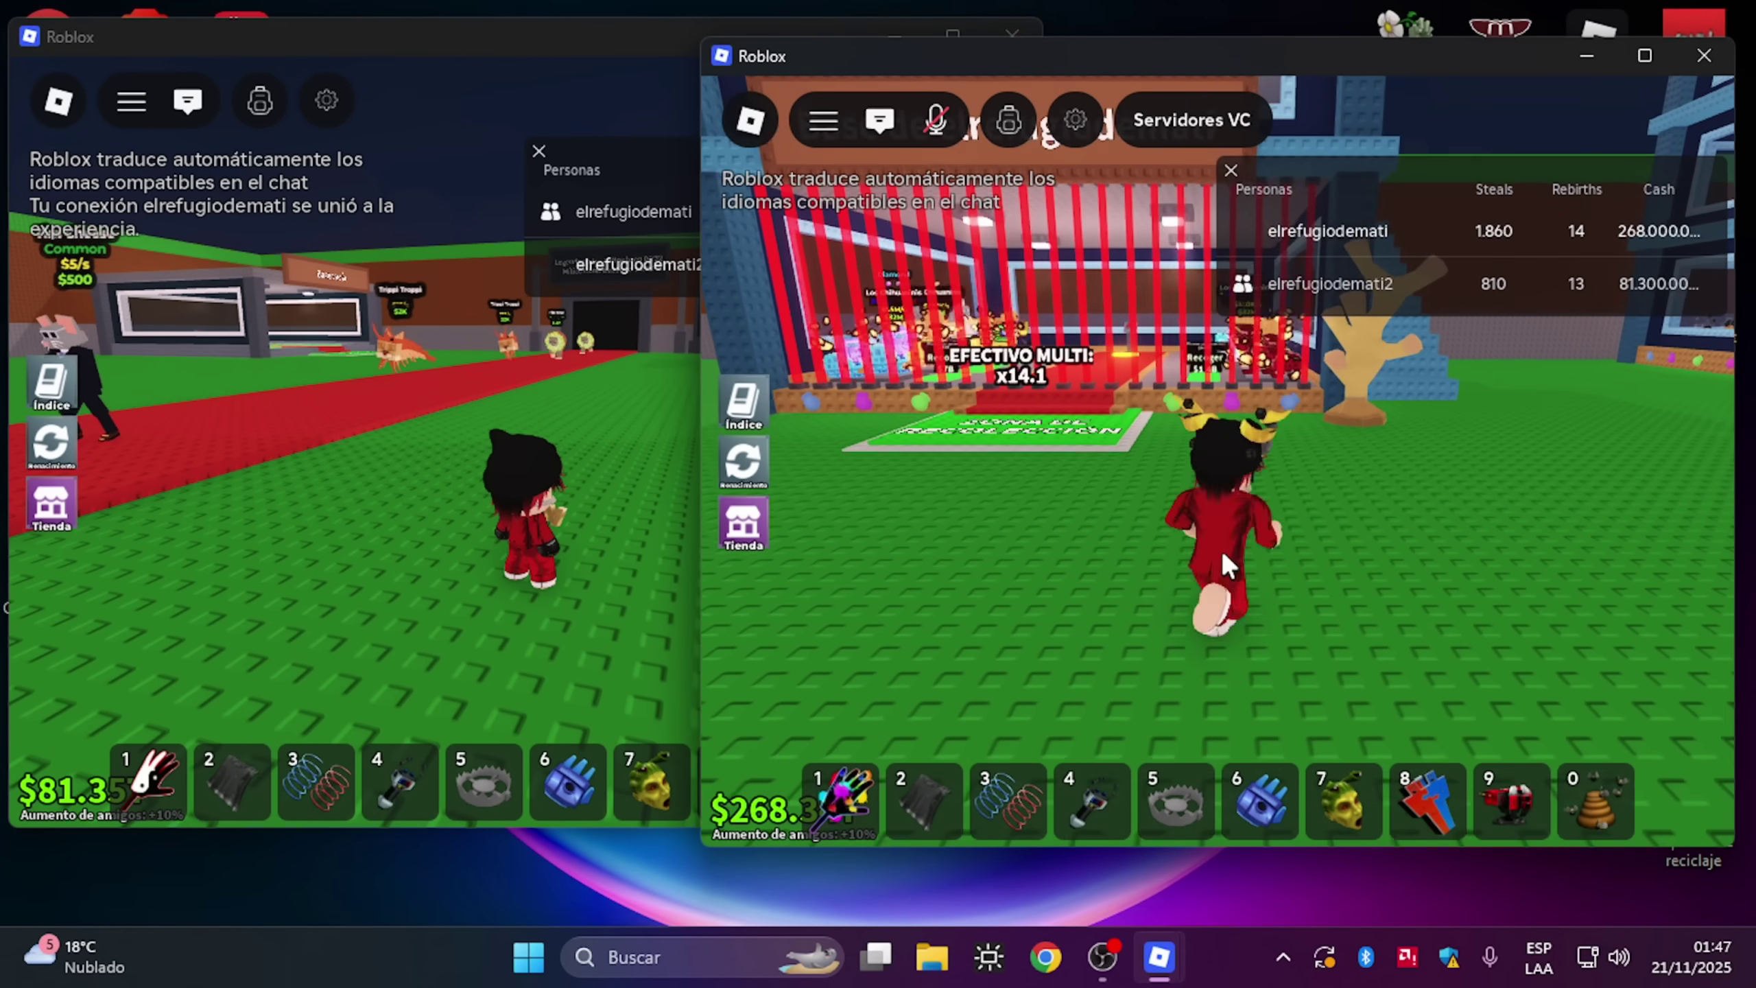
key("s")
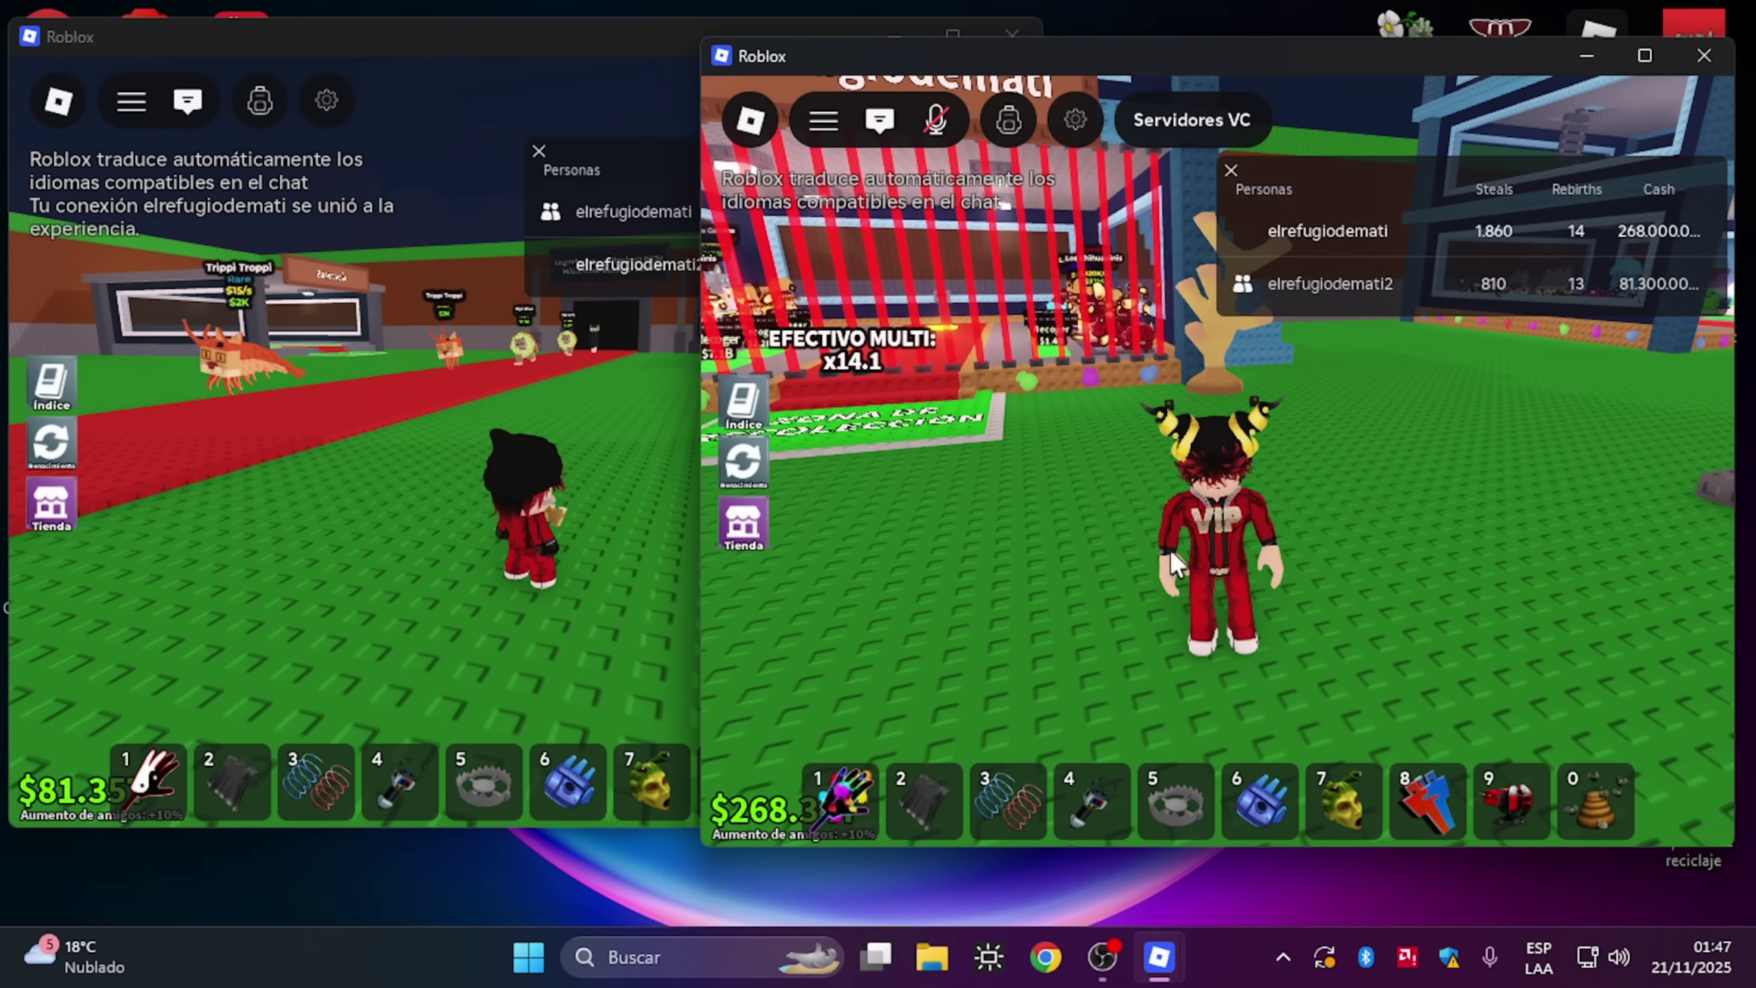